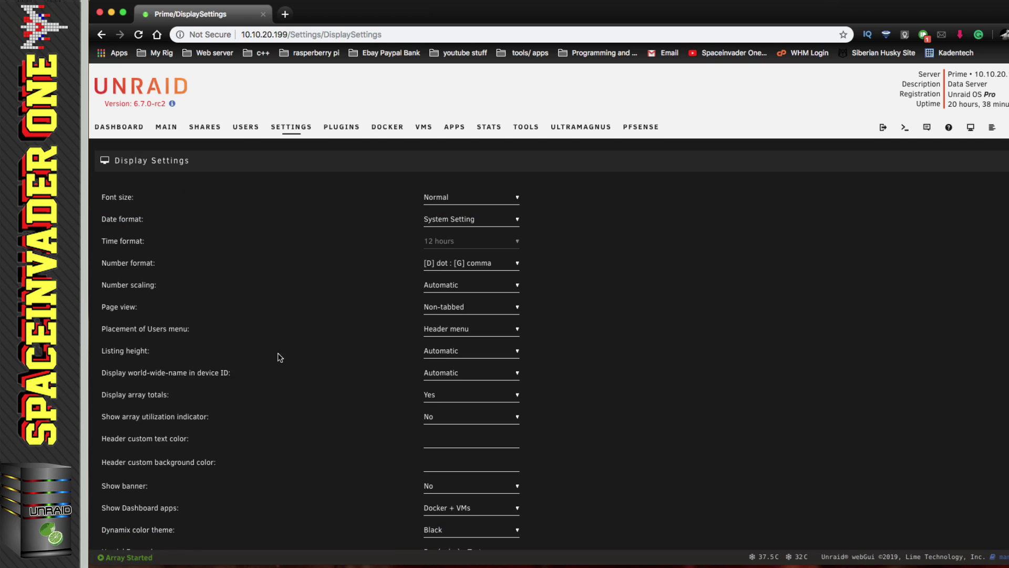
# - Set the show banner option to Yes in the display settings, and view the header on the Dashboard and Main pages
pyautogui.click(431, 405)
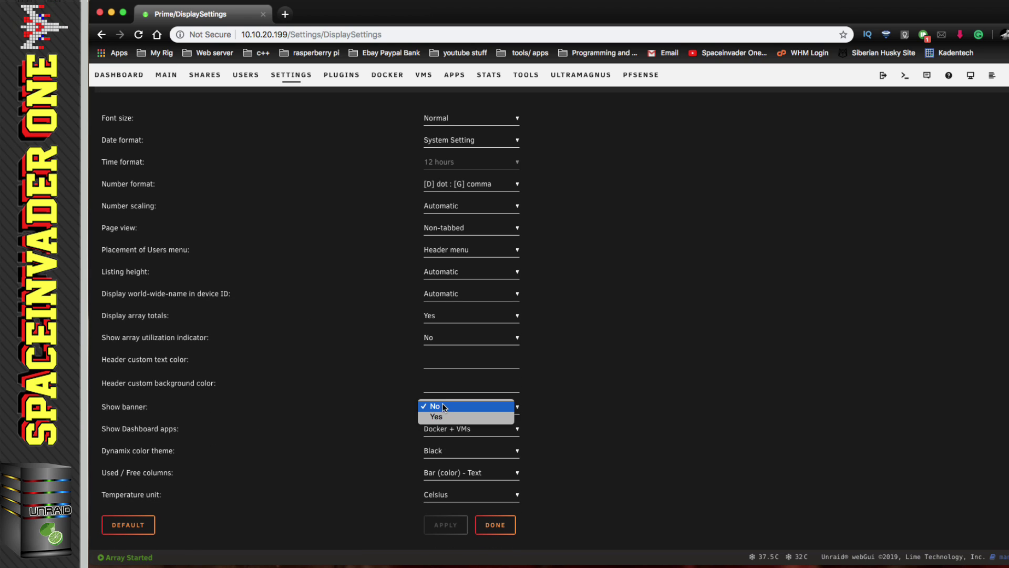
pyautogui.click(433, 415)
pyautogui.scroll(2, 449, 523)
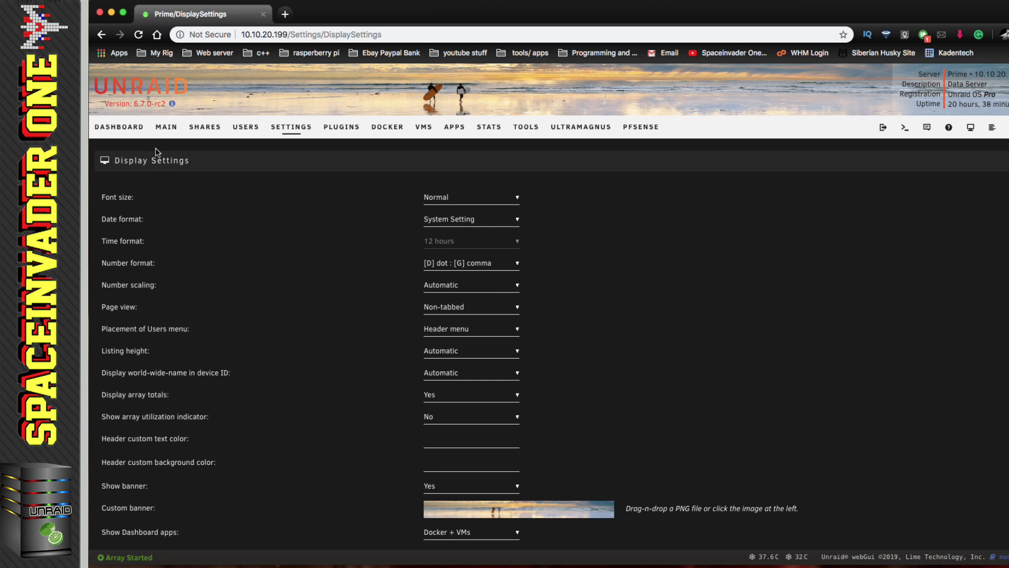
pyautogui.click(133, 128)
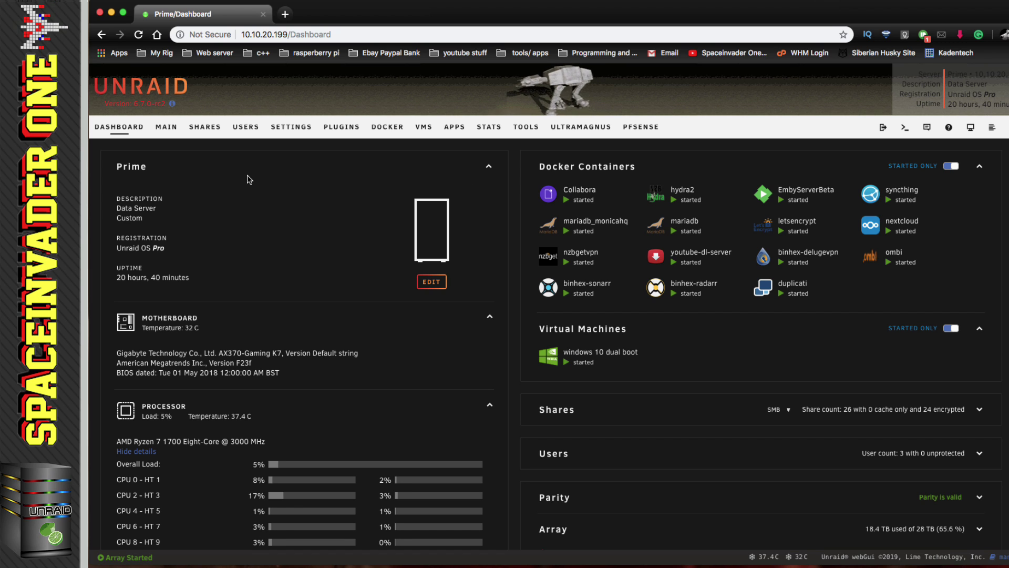
pyautogui.click(167, 129)
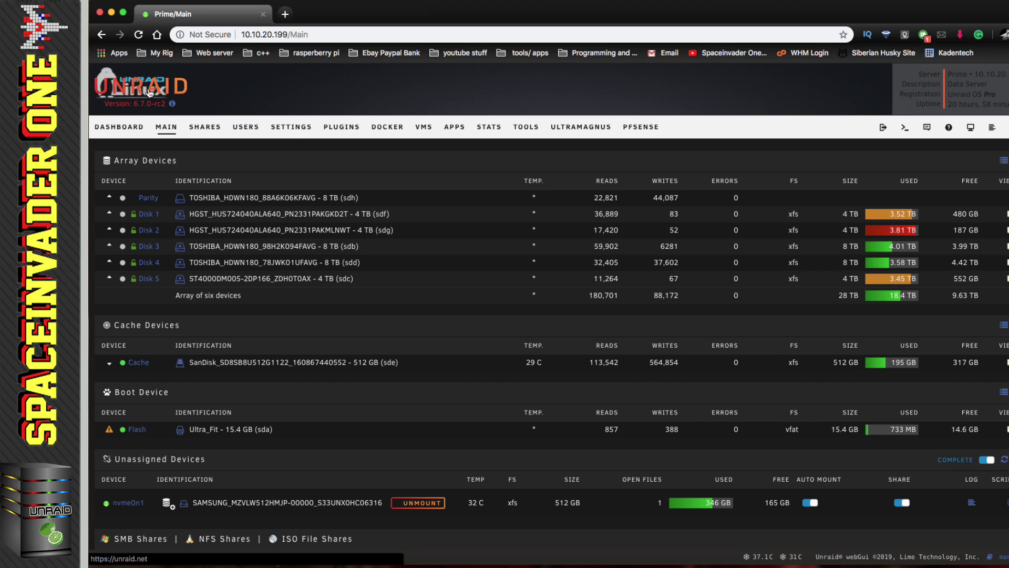
# - Open the User Scripts utility from the Prime server's settings and look through its scripts
pyautogui.click(291, 127)
pyautogui.scroll(-3, 308, 383)
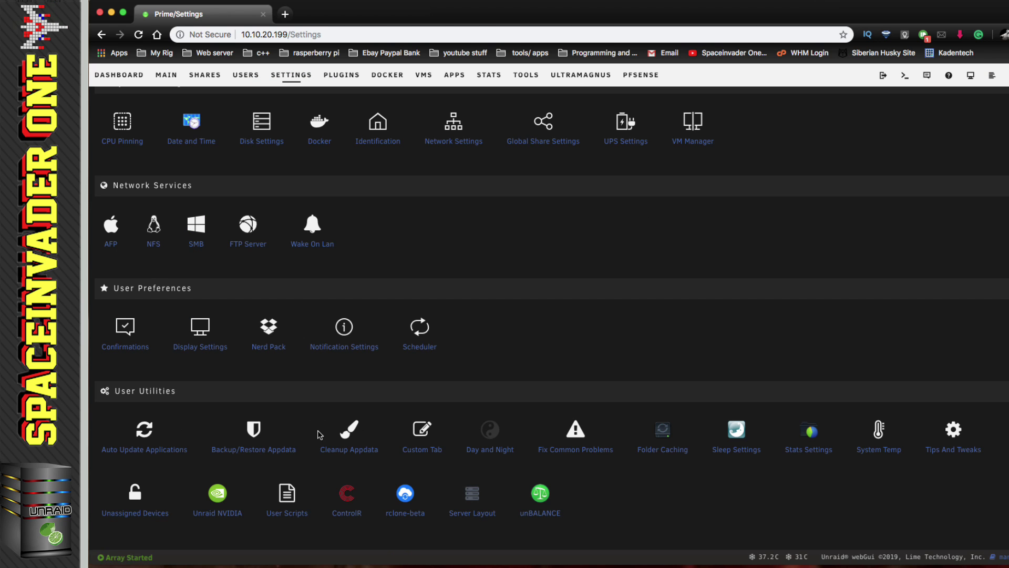
pyautogui.click(286, 491)
pyautogui.scroll(-10, 411, 216)
pyautogui.click(412, 216)
pyautogui.click(549, 149)
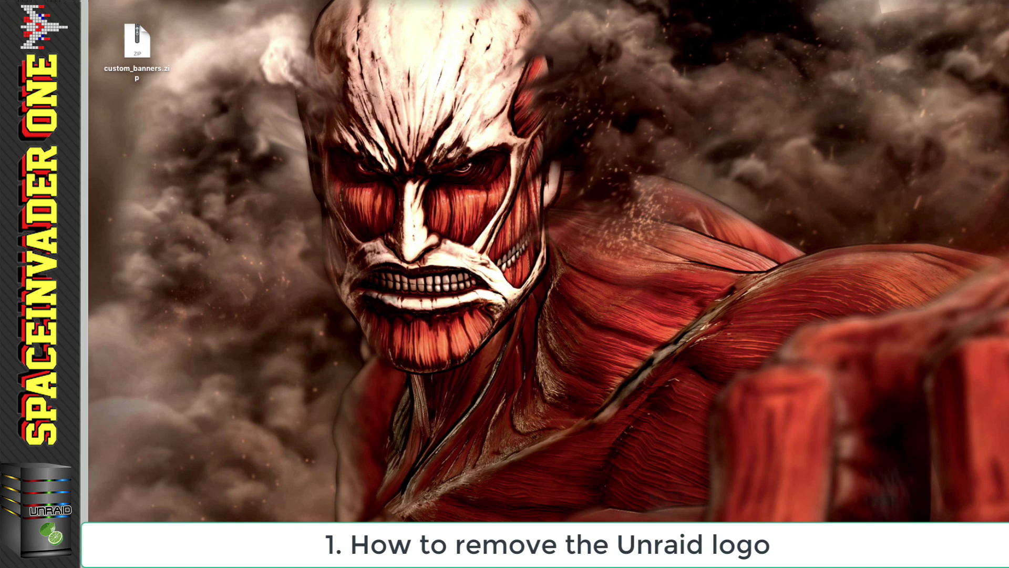
# - Extract custom_banners.zip on the desktop and move the zip archive to the trash
pyautogui.doubleClick(141, 50)
pyautogui.moveTo(141, 50); pyautogui.dragTo(145, 77)
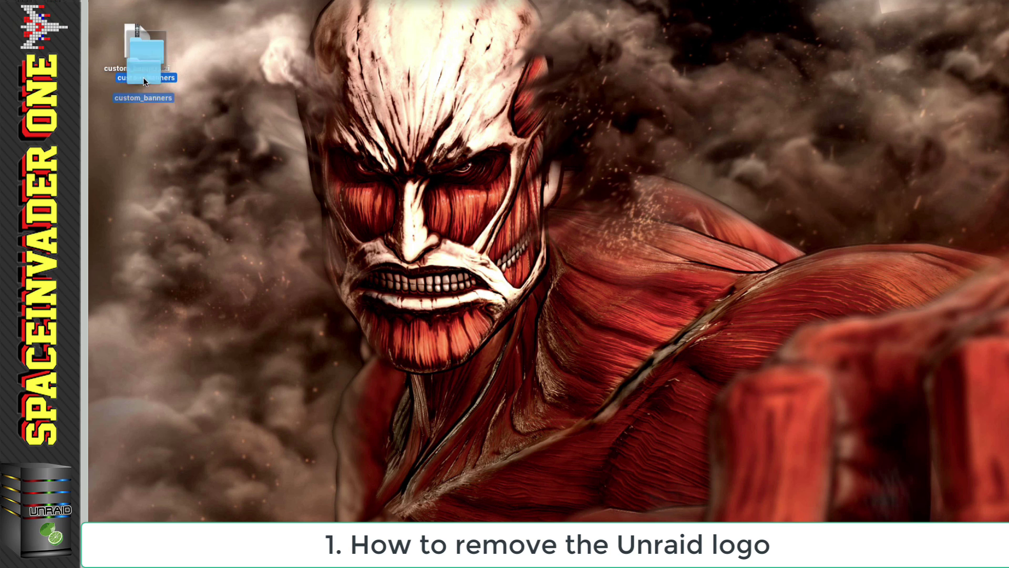
pyautogui.rightClick(138, 51)
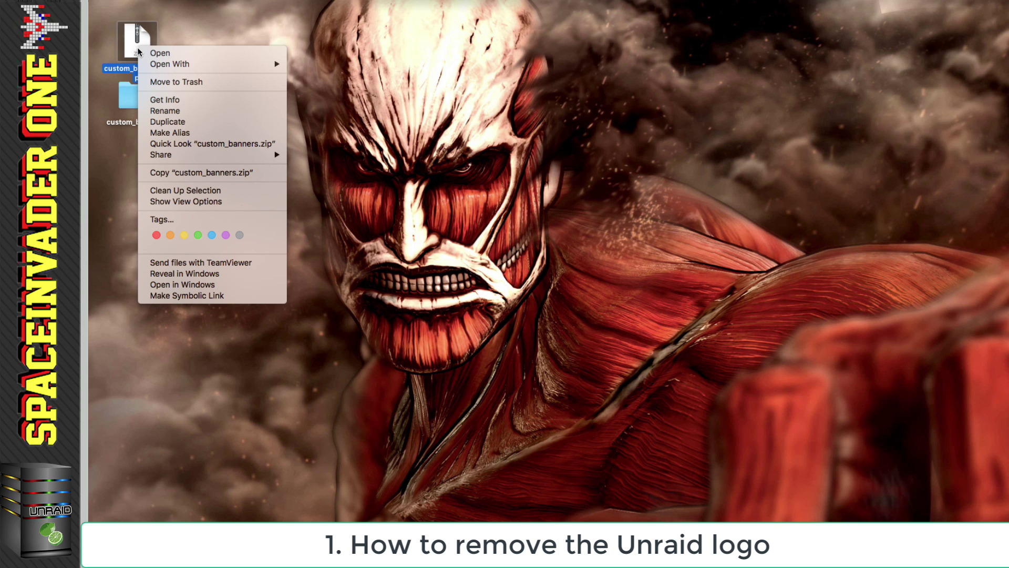
pyautogui.click(161, 80)
# - Open the custom_banners folder and examine its animated_banners, sample_photoshop, scripts and Standard_banners subfolders
pyautogui.doubleClick(135, 96)
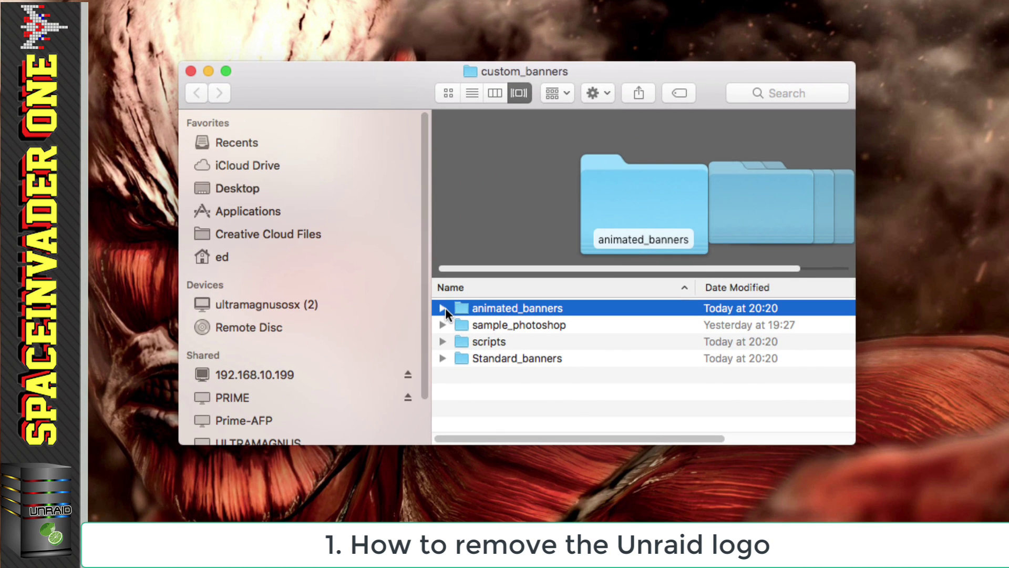
pyautogui.click(444, 308)
pyautogui.click(444, 308)
pyautogui.click(453, 325)
pyautogui.click(444, 325)
pyautogui.click(446, 326)
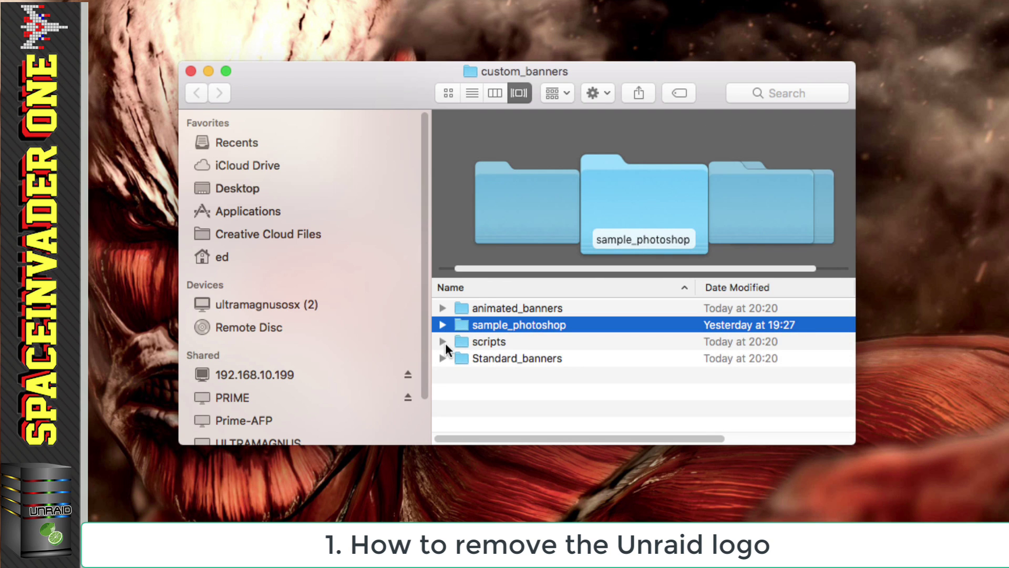
pyautogui.click(446, 342)
pyautogui.click(446, 341)
pyautogui.click(443, 359)
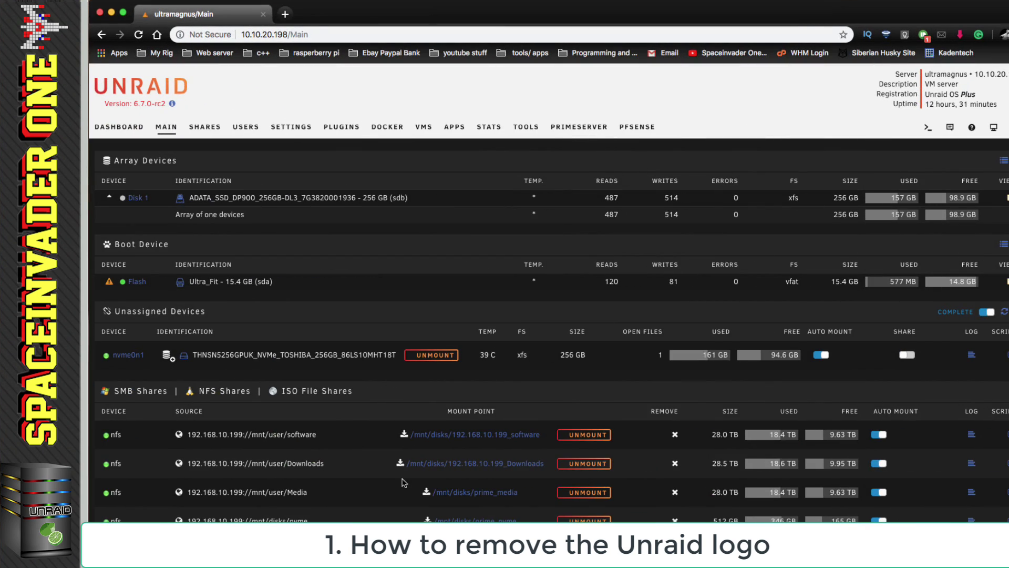
# - Switch to the ultramagnus server, turn on the header banner in its display settings, and return to the Main page
pyautogui.click(293, 127)
pyautogui.click(201, 411)
pyautogui.scroll(-3, 262, 394)
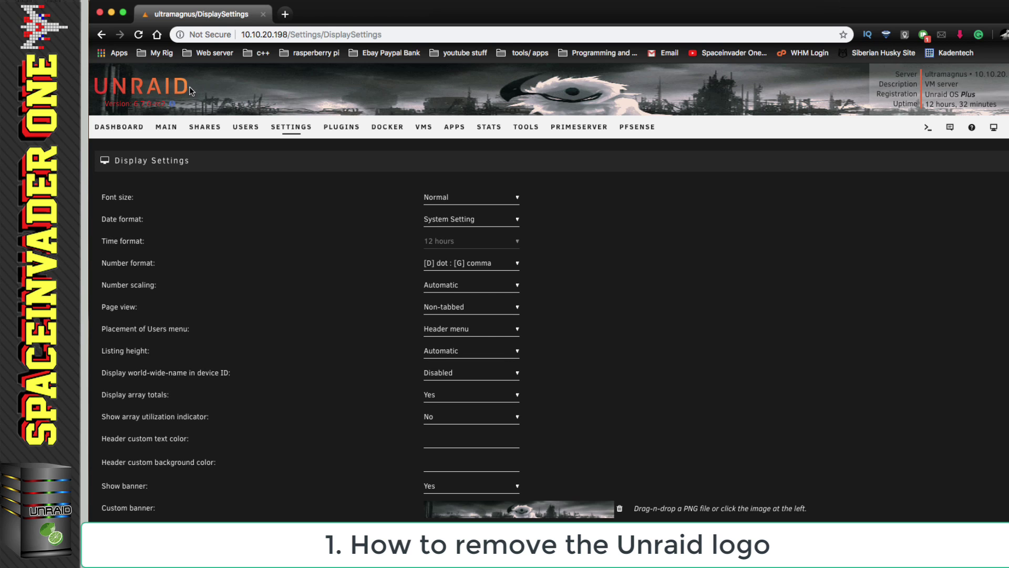
pyautogui.click(166, 127)
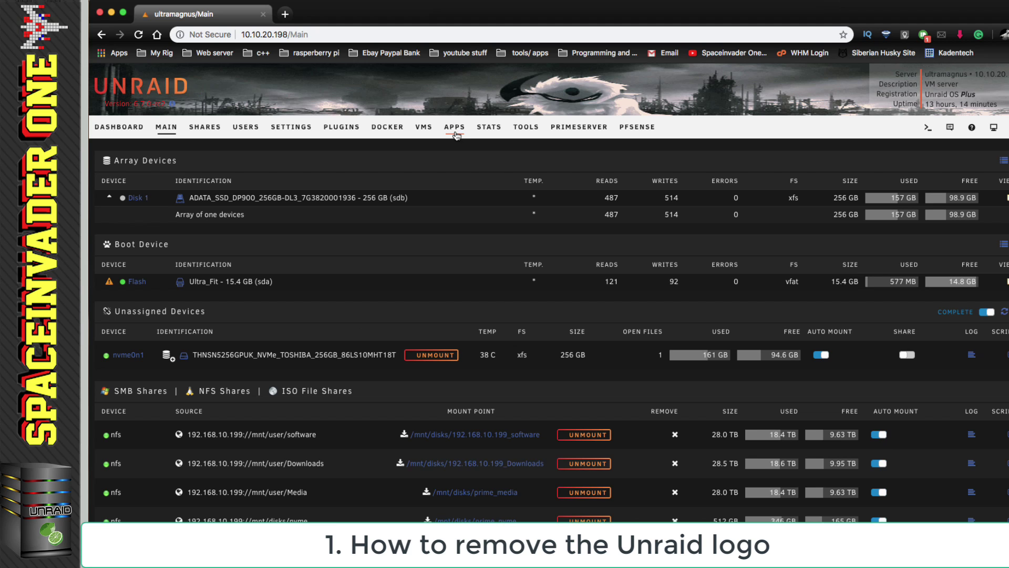
# - Search Community Applications for the CA User Scripts plugin, check its entry, and return to the Main page
pyautogui.click(456, 132)
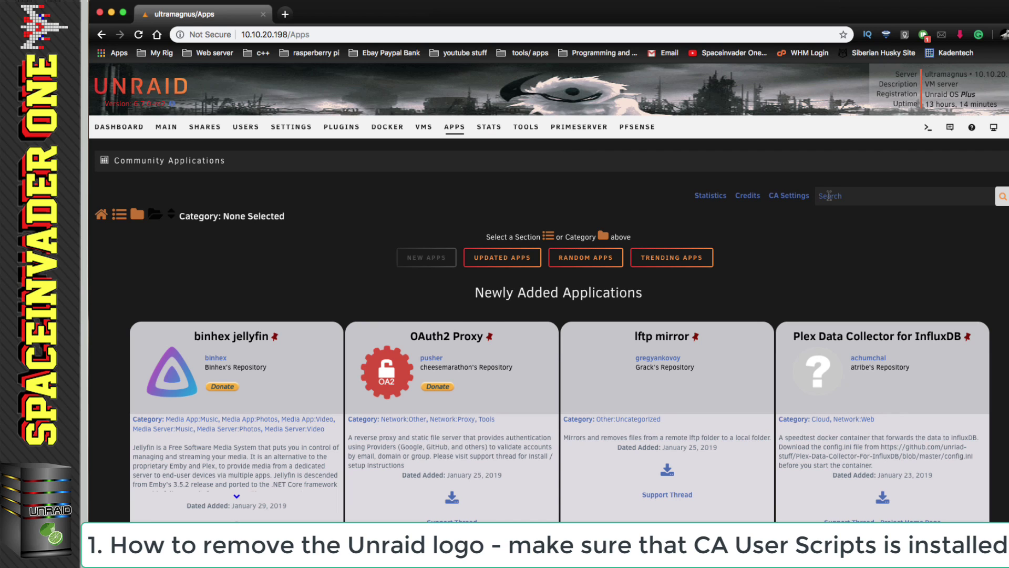
pyautogui.write('user script')
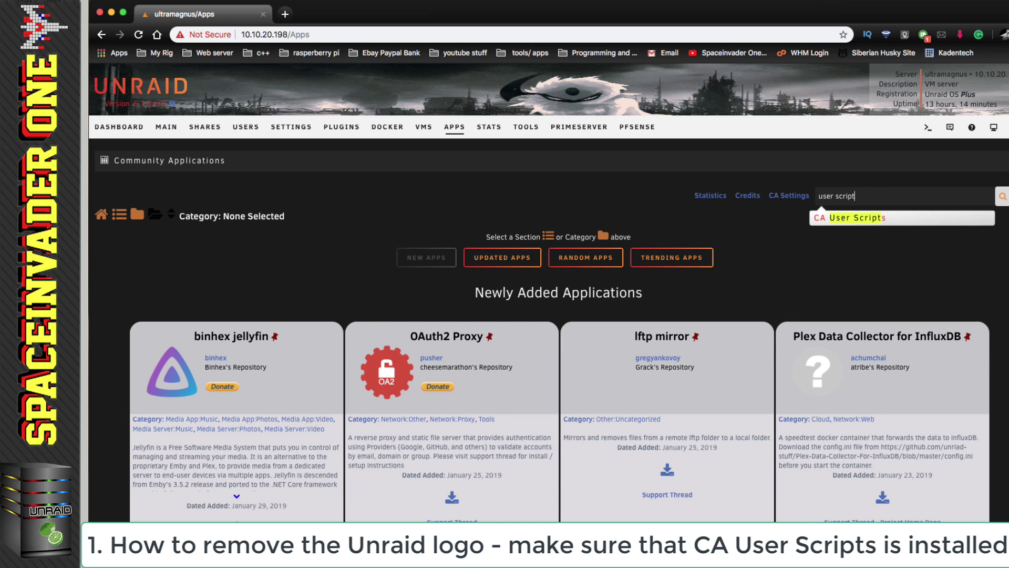
pyautogui.write('s')
pyautogui.click(830, 217)
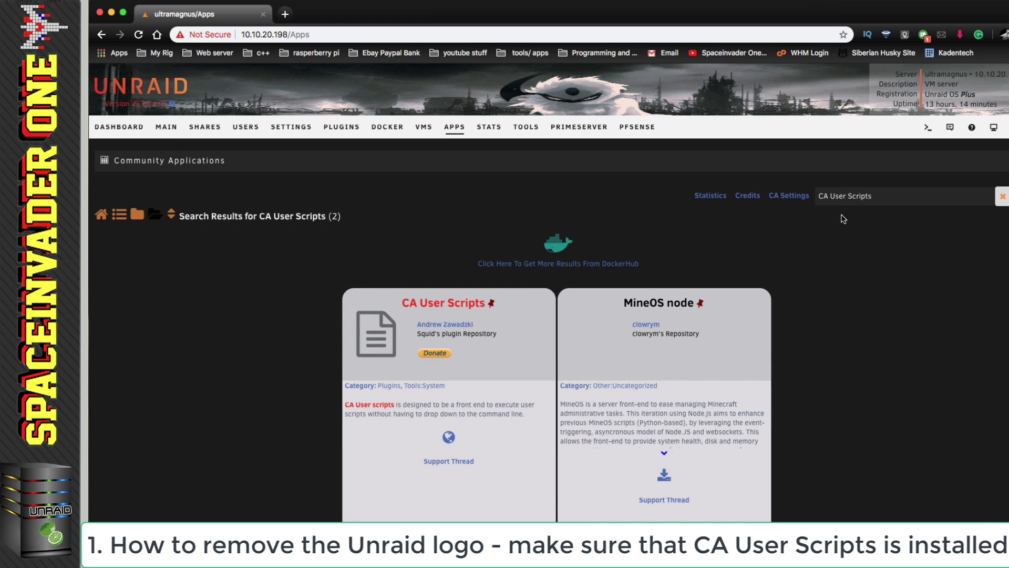
pyautogui.click(169, 129)
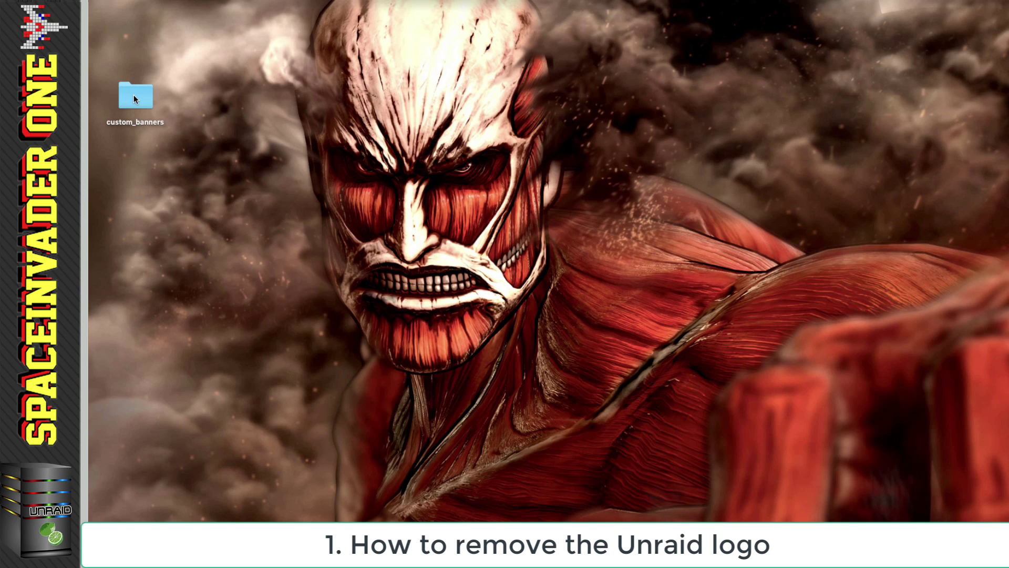
# - Open custom_banners/scripts/remove_icon_scripts from the desktop and preview un_blank.svg and un_orig.svg
pyautogui.doubleClick(135, 95)
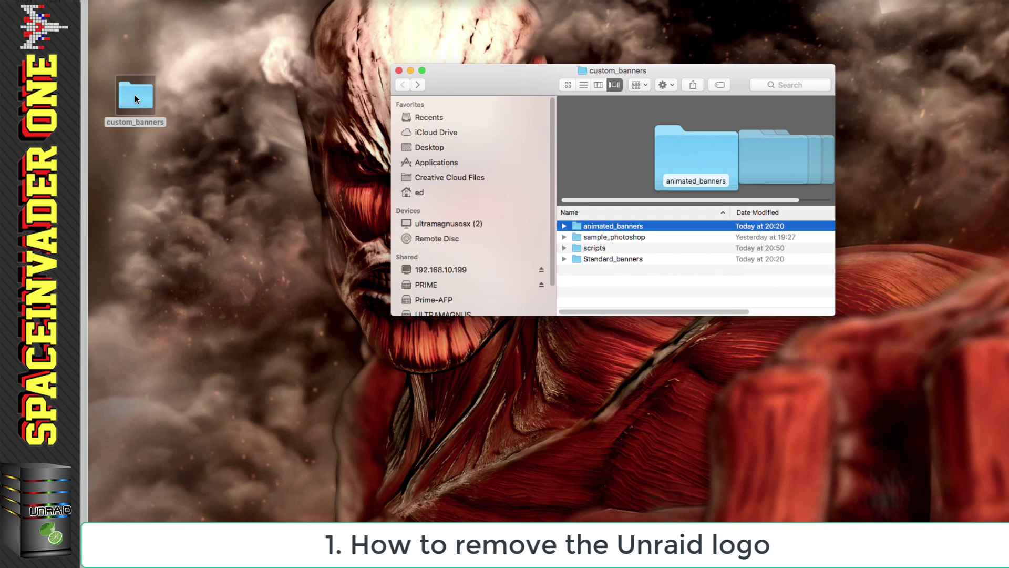
pyautogui.doubleClick(591, 251)
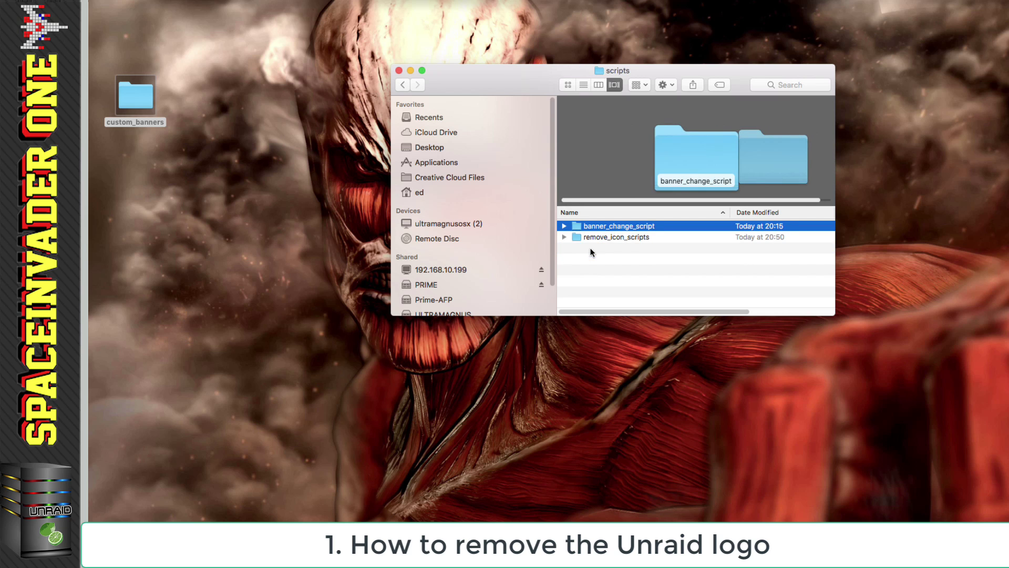
pyautogui.click(603, 239)
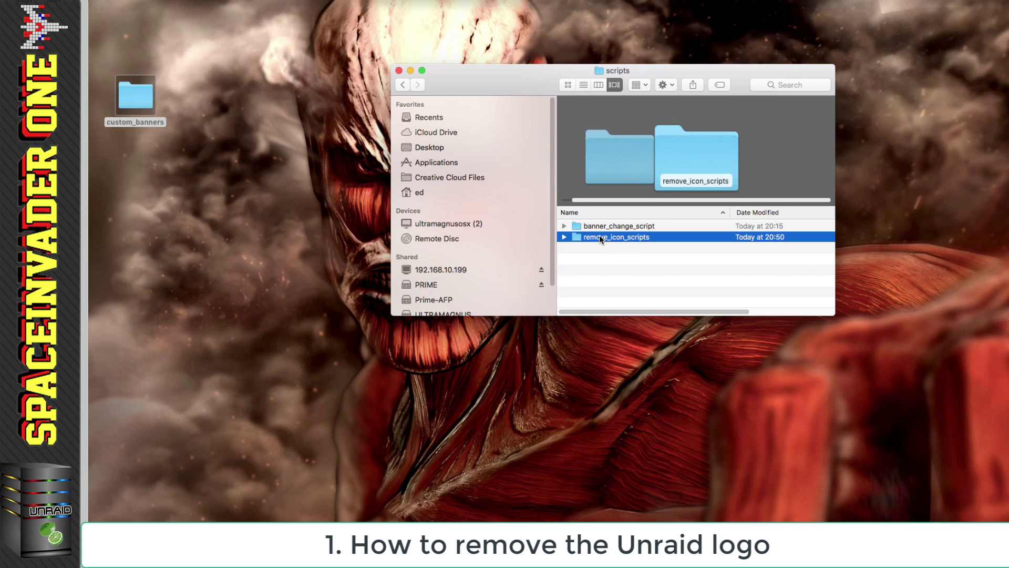
pyautogui.doubleClick(602, 237)
pyautogui.click(613, 249)
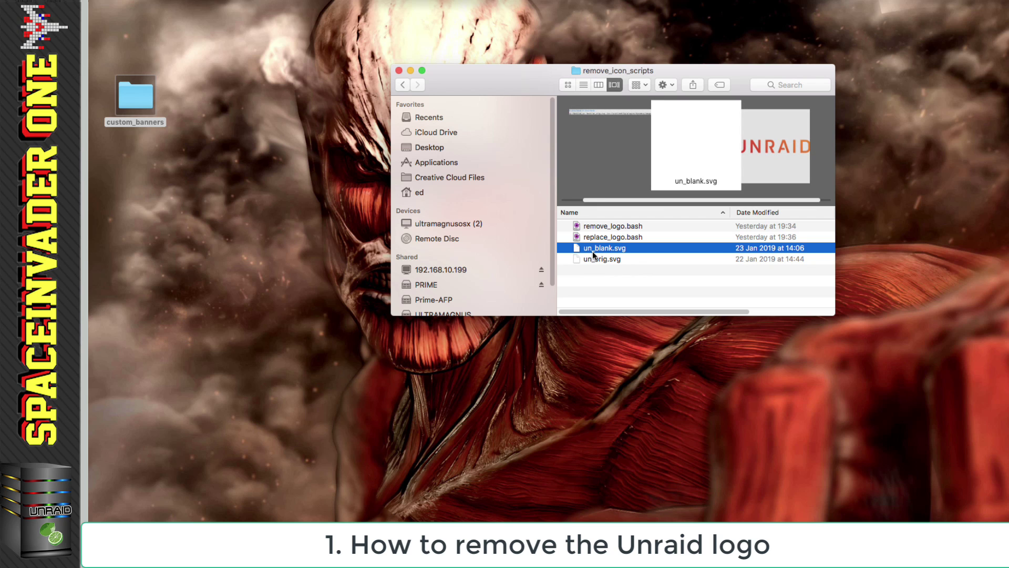
pyautogui.click(604, 259)
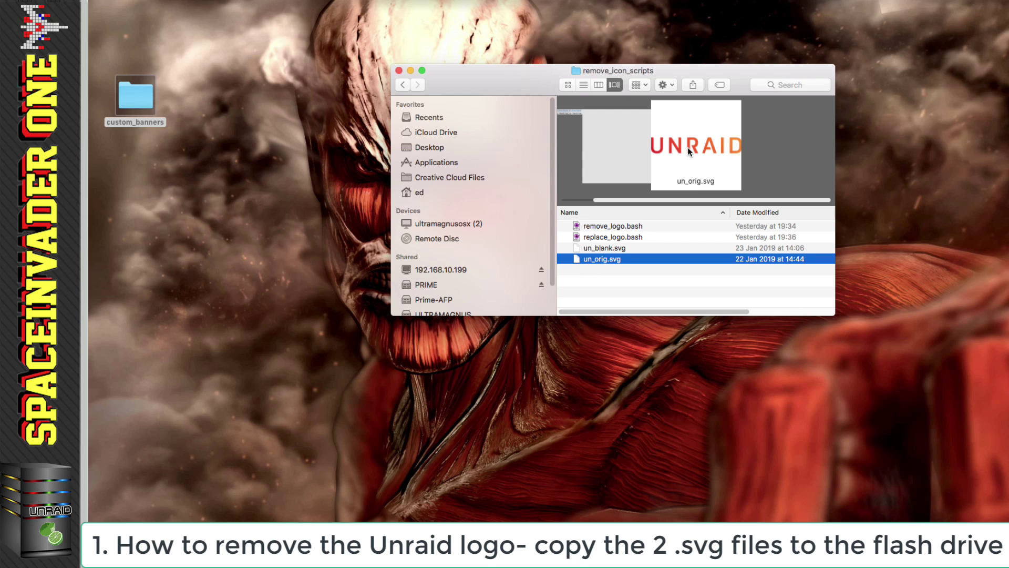
# - Copy un_blank.svg and un_orig.svg into the flash share on ULTRAMAGNUS, check both copies there, and close the window
pyautogui.press('Up')
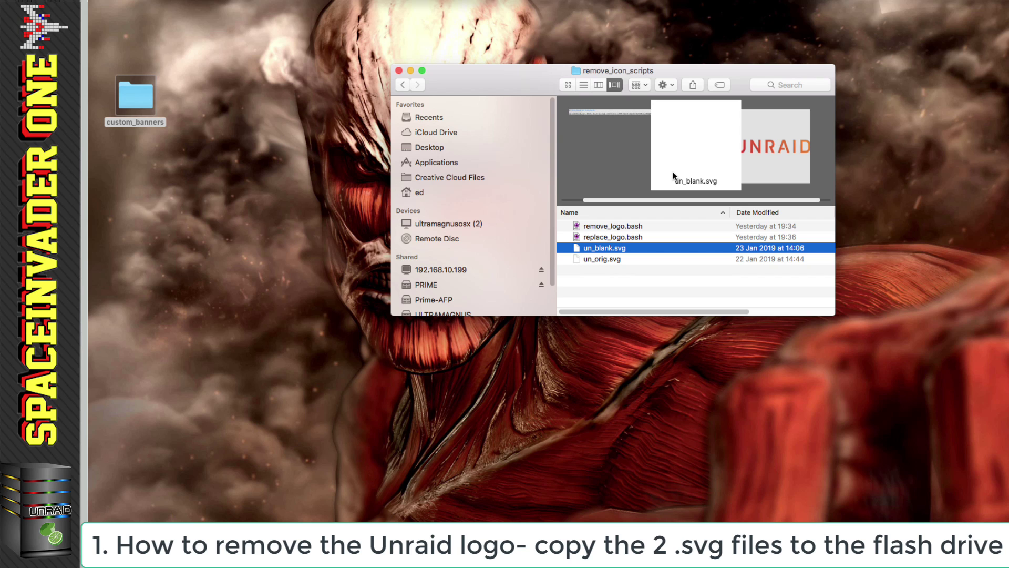
pyautogui.keyDown('super'); pyautogui.click(607, 260); pyautogui.keyUp('super')
pyautogui.rightClick(607, 260)
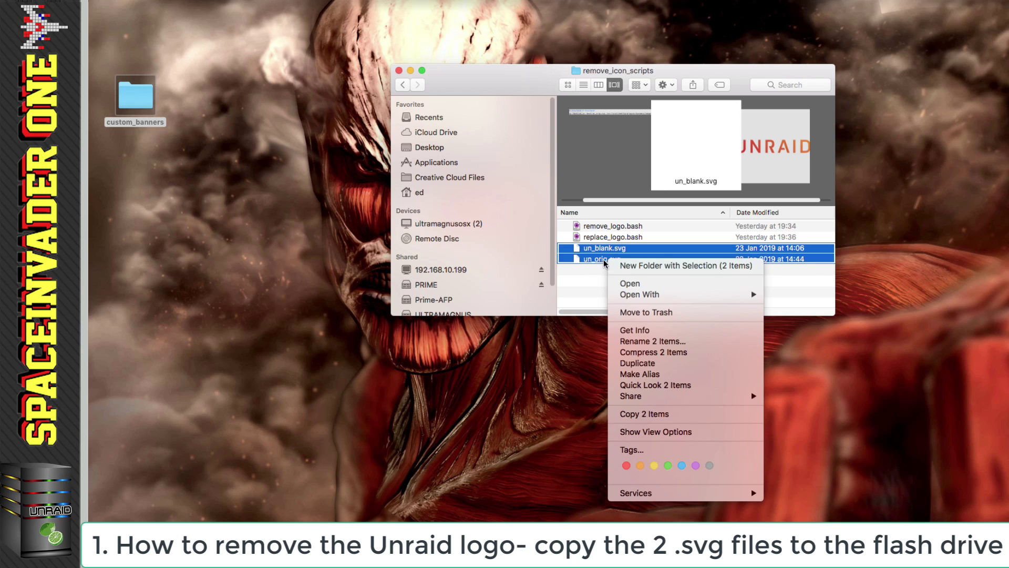
pyautogui.click(644, 413)
pyautogui.click(473, 314)
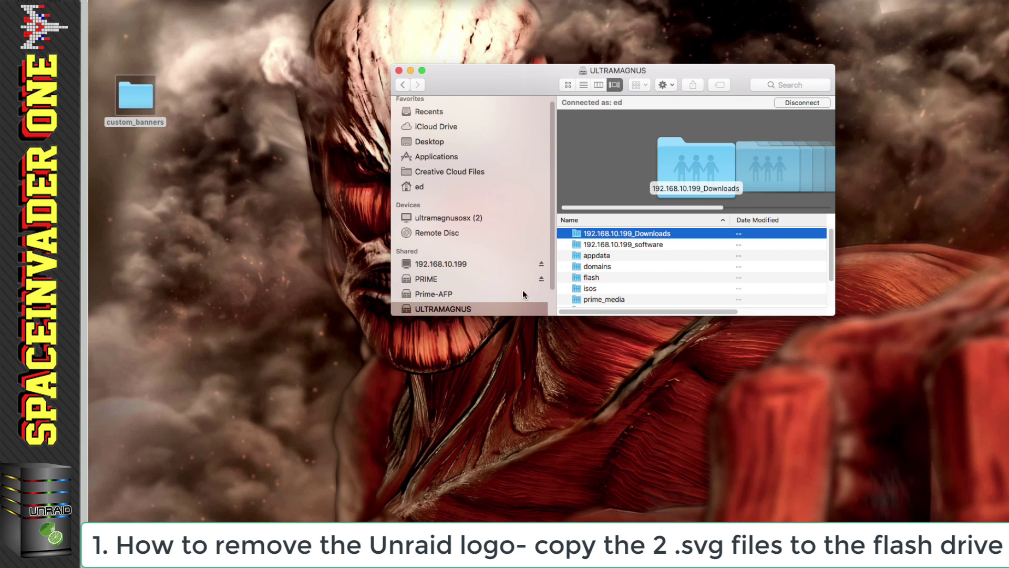
pyautogui.doubleClick(592, 277)
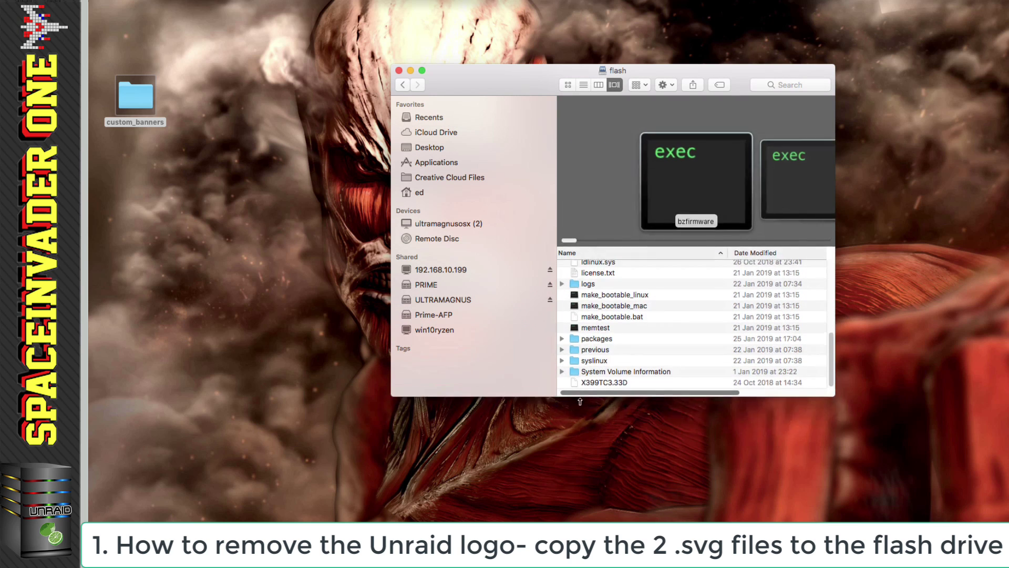
pyautogui.press('super+v')
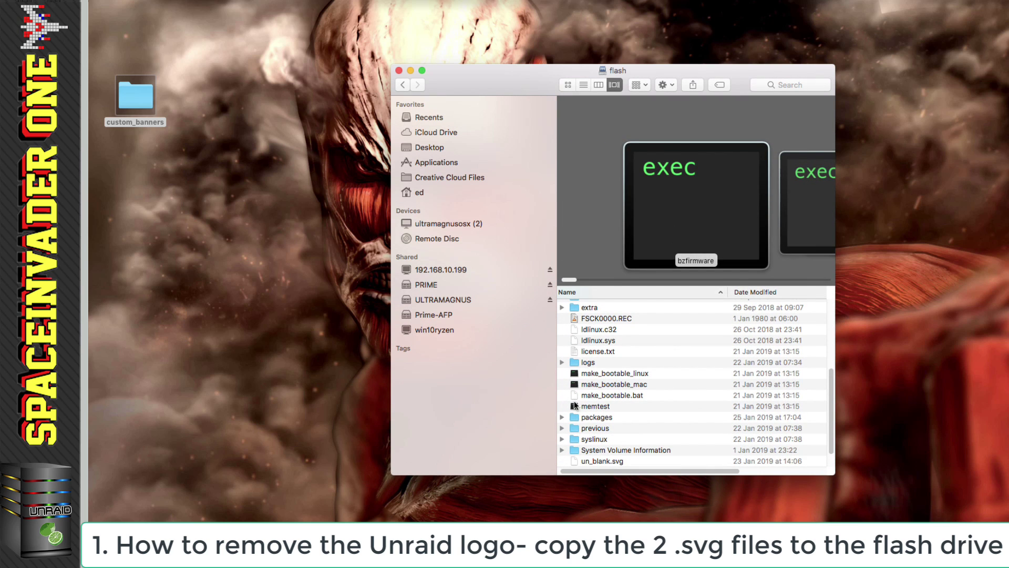
pyautogui.scroll(-2, 584, 426)
pyautogui.click(586, 439)
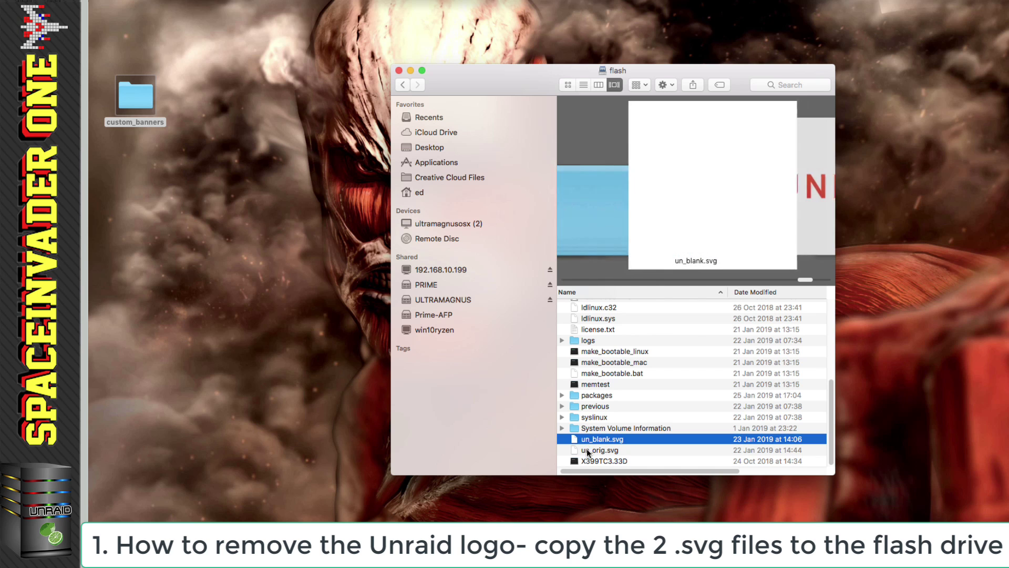
pyautogui.click(586, 448)
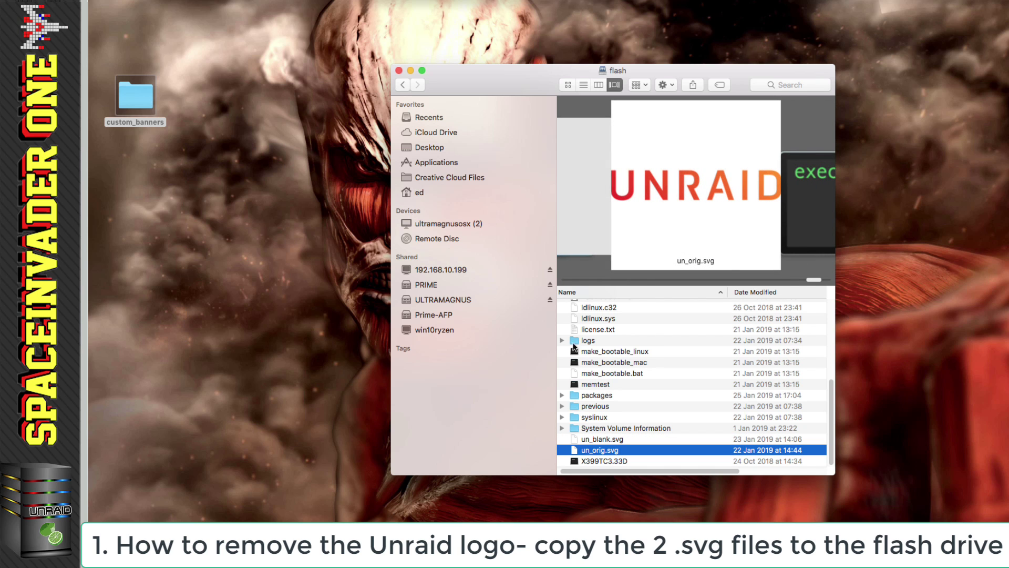
pyautogui.click(398, 71)
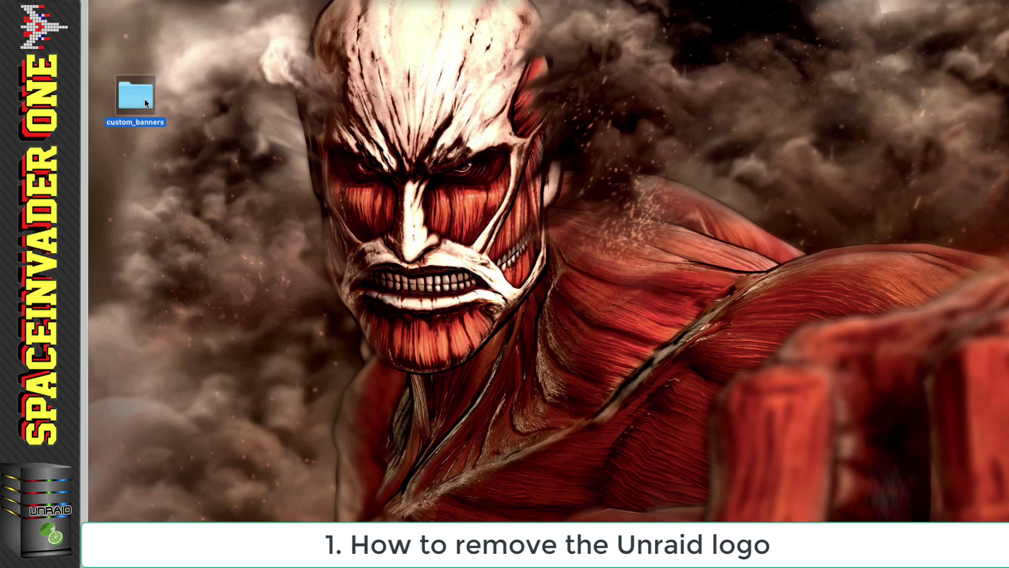
# - Open remove_logo.bash from custom_banners/scripts/remove_icon_scripts in TextMate, copy its full text, and minimise the editor
pyautogui.doubleClick(145, 99)
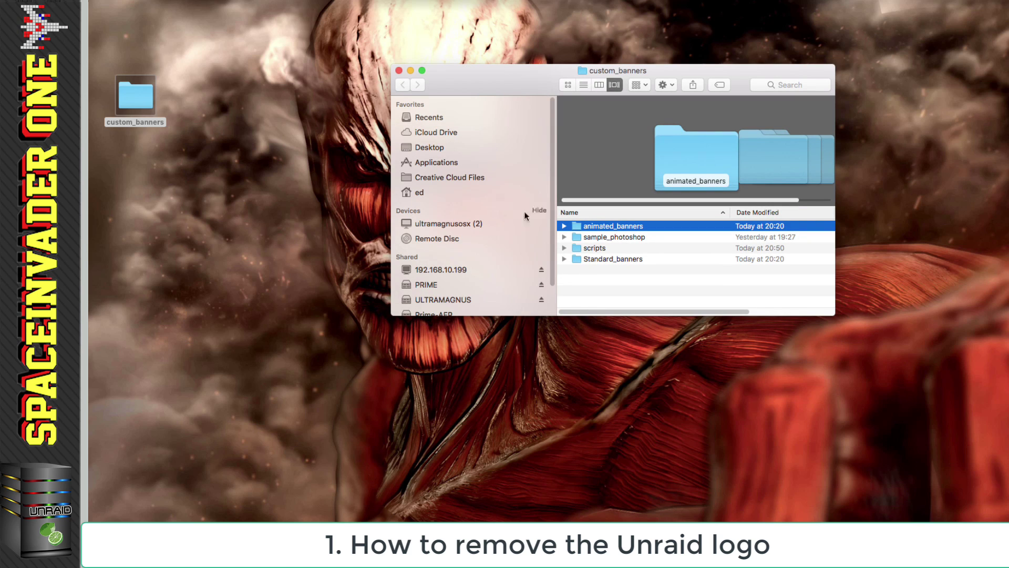
pyautogui.doubleClick(595, 248)
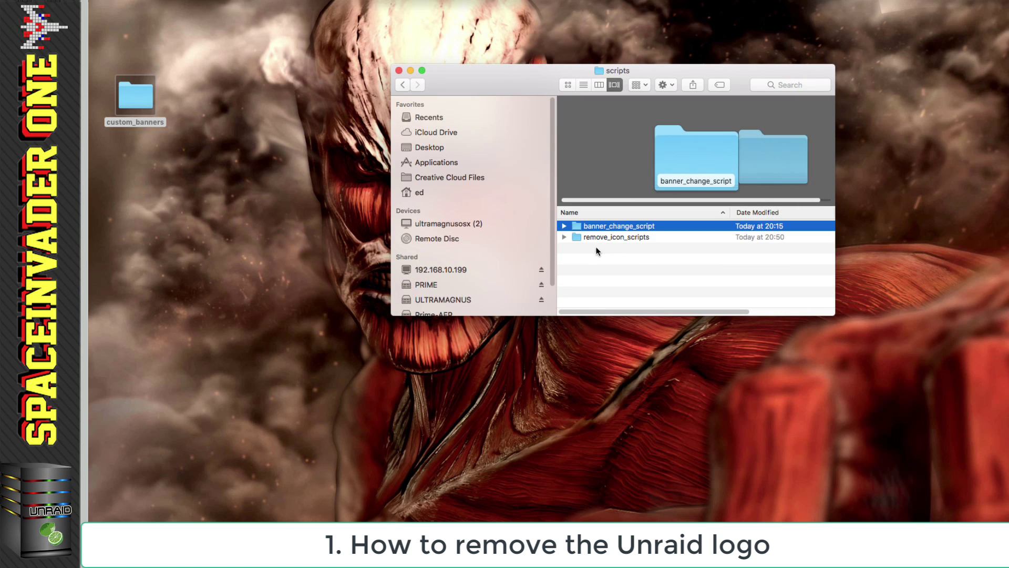
pyautogui.doubleClick(593, 237)
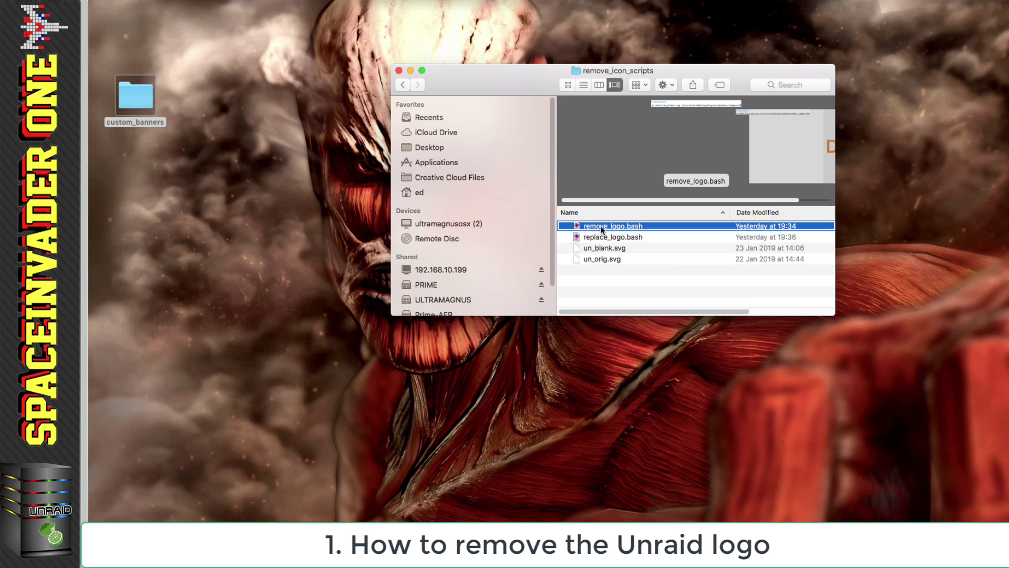
pyautogui.rightClick(600, 225)
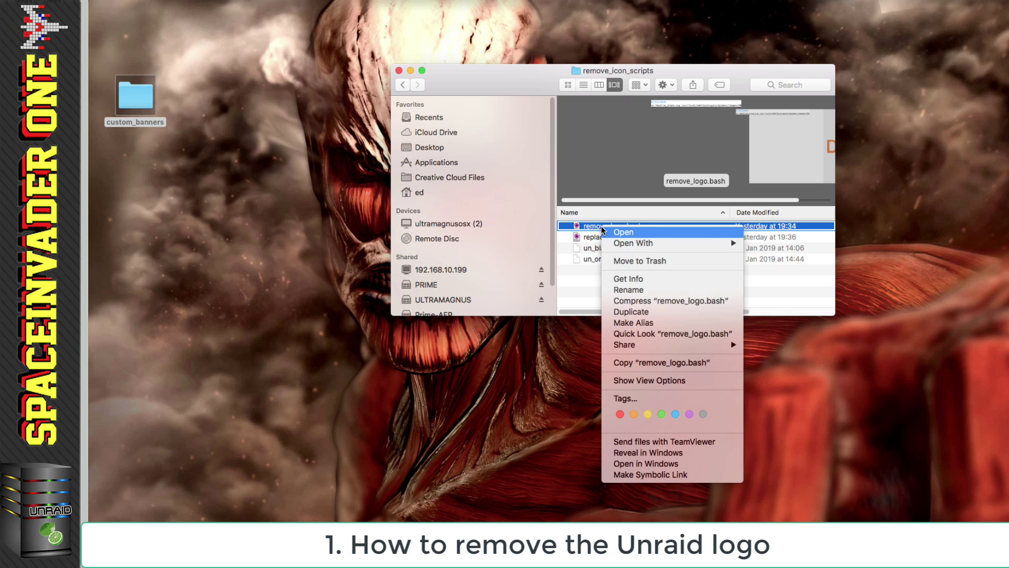
pyautogui.moveTo(691, 243)
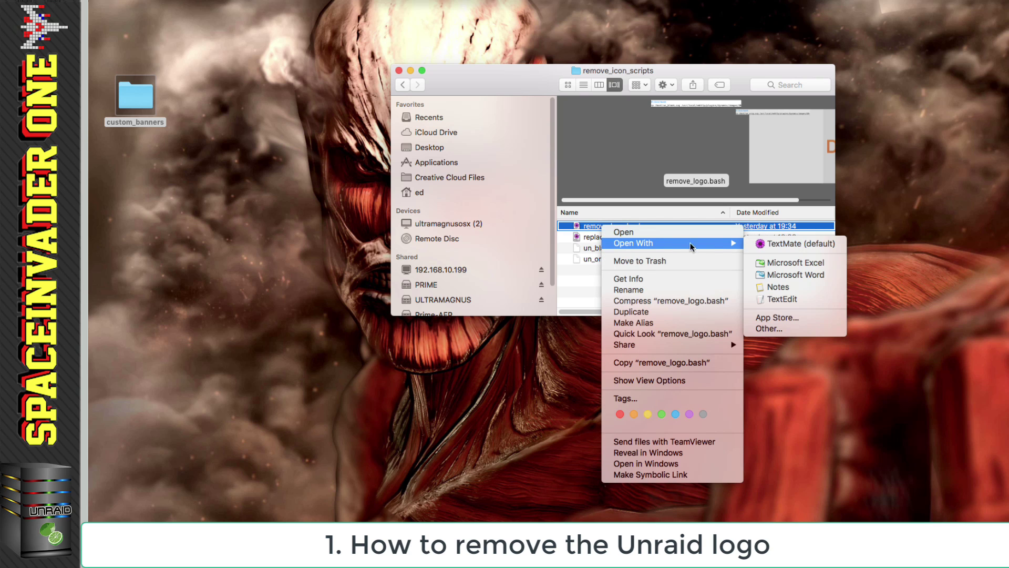
pyautogui.click(757, 244)
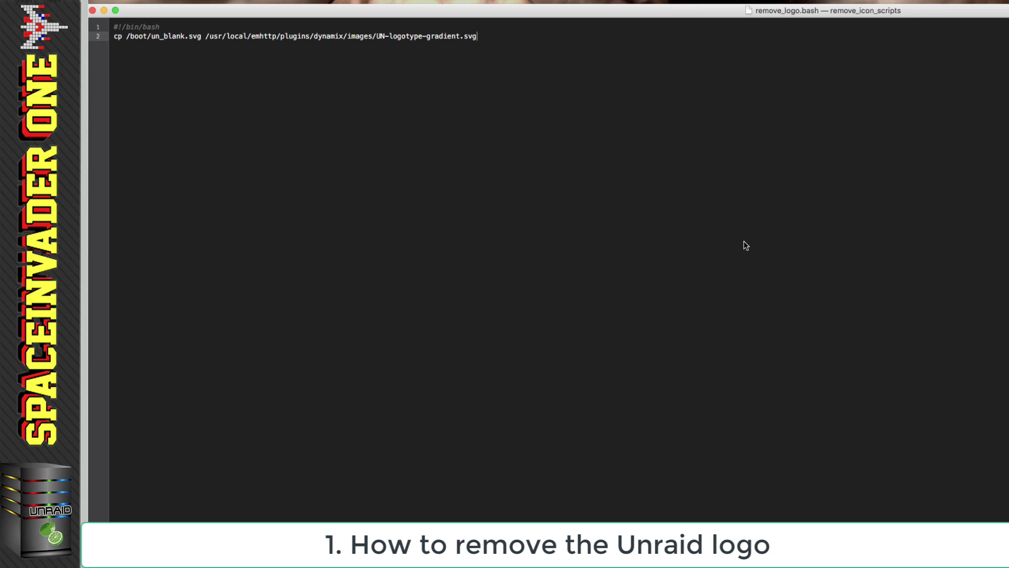
pyautogui.moveTo(486, 37); pyautogui.dragTo(111, 30)
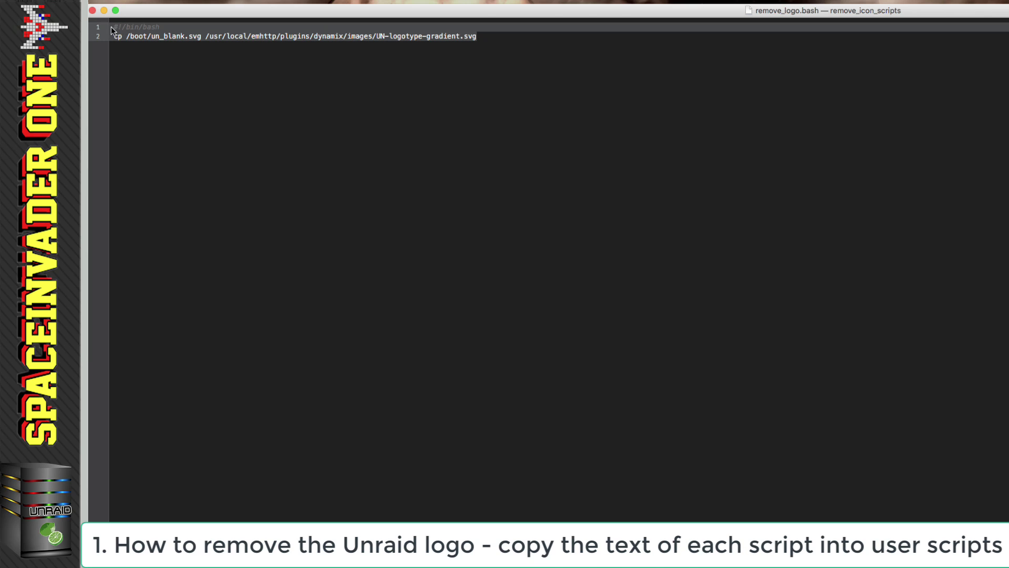
pyautogui.rightClick(120, 30)
pyautogui.click(135, 42)
pyautogui.click(104, 11)
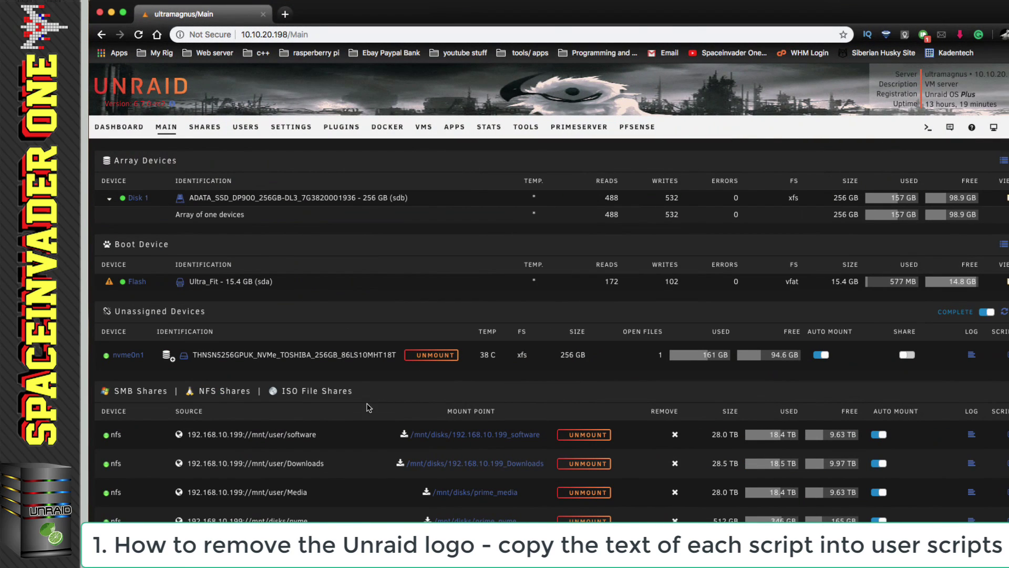
# - Open User Scripts in the Unraid settings and add a new script named "Remove logo"
pyautogui.click(290, 128)
pyautogui.scroll(-3, 273, 195)
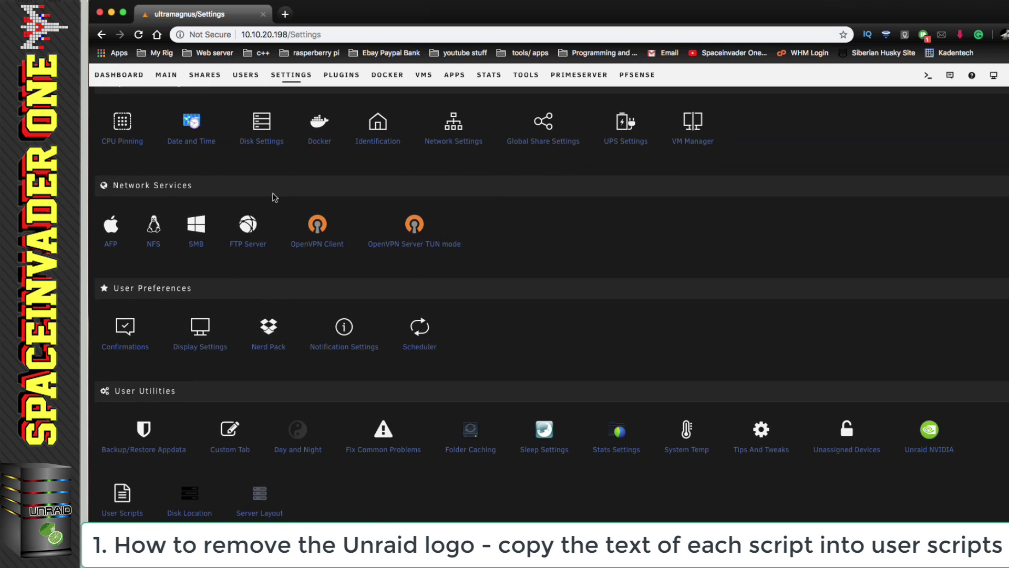
pyautogui.click(126, 489)
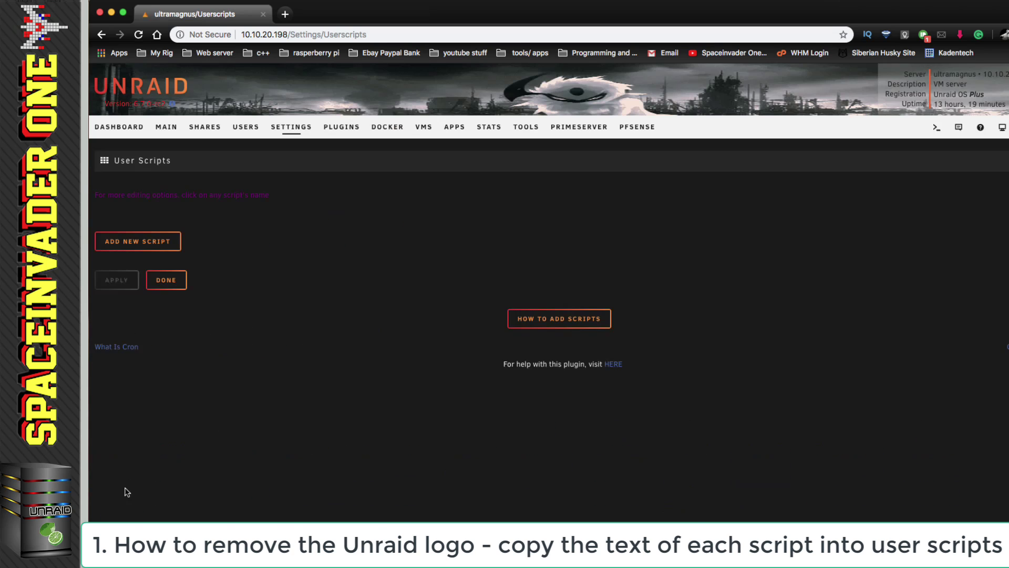
pyautogui.click(153, 243)
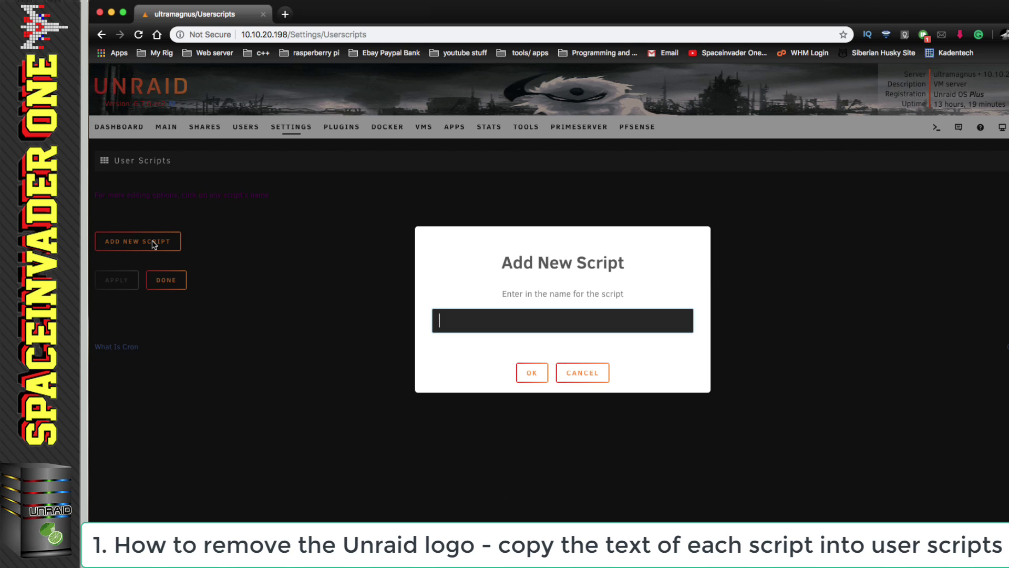
pyautogui.press('super+v')
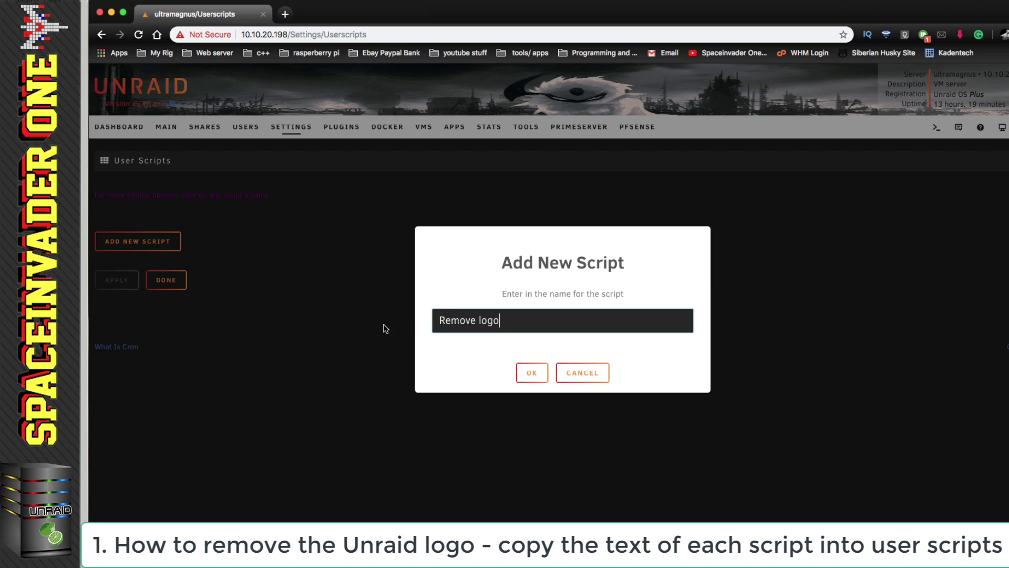
pyautogui.click(525, 371)
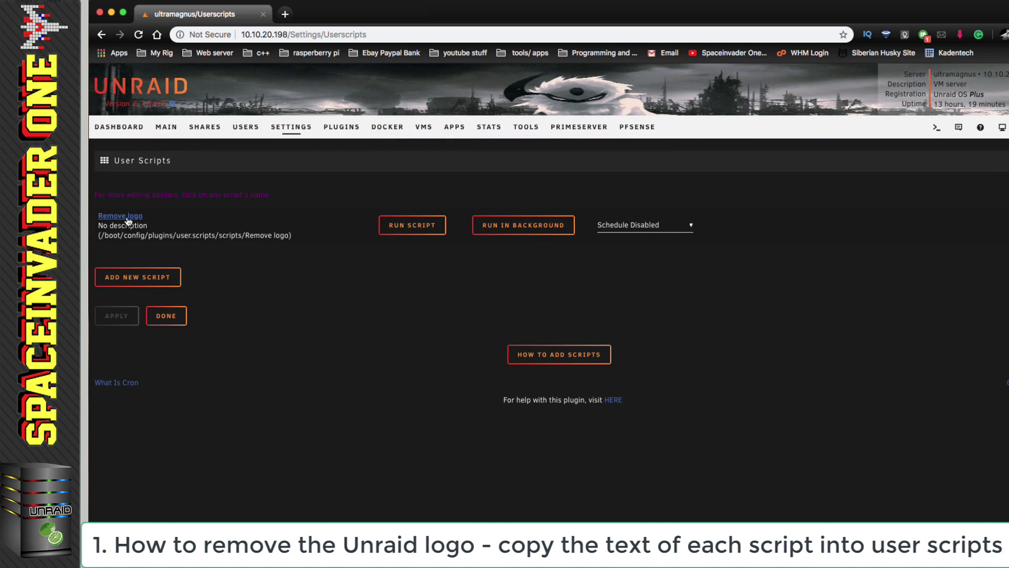
# - Replace the Remove logo script's contents with the copied un_blank.svg copy command and save the changes
pyautogui.click(123, 218)
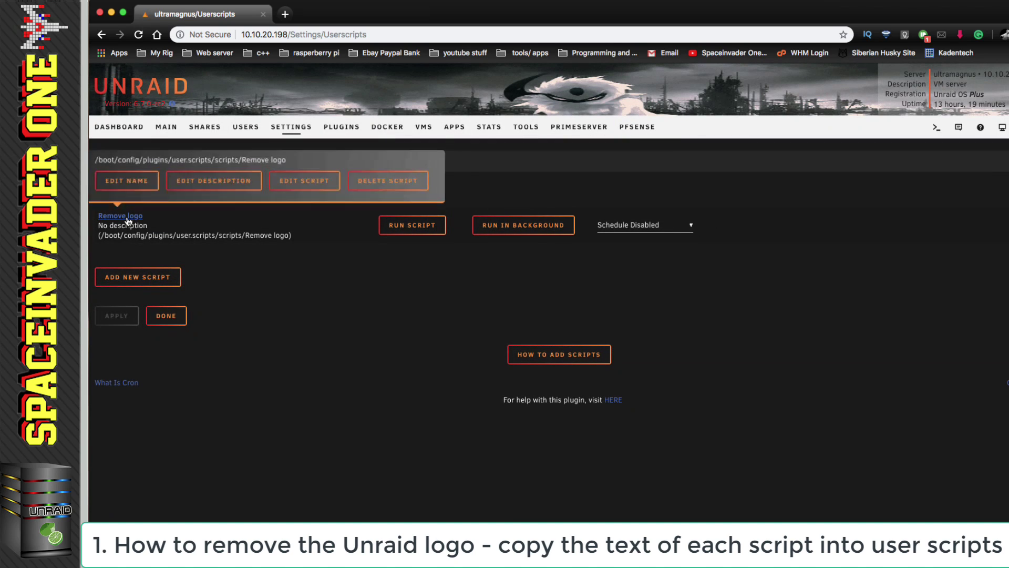
pyautogui.click(297, 184)
pyautogui.rightClick(333, 238)
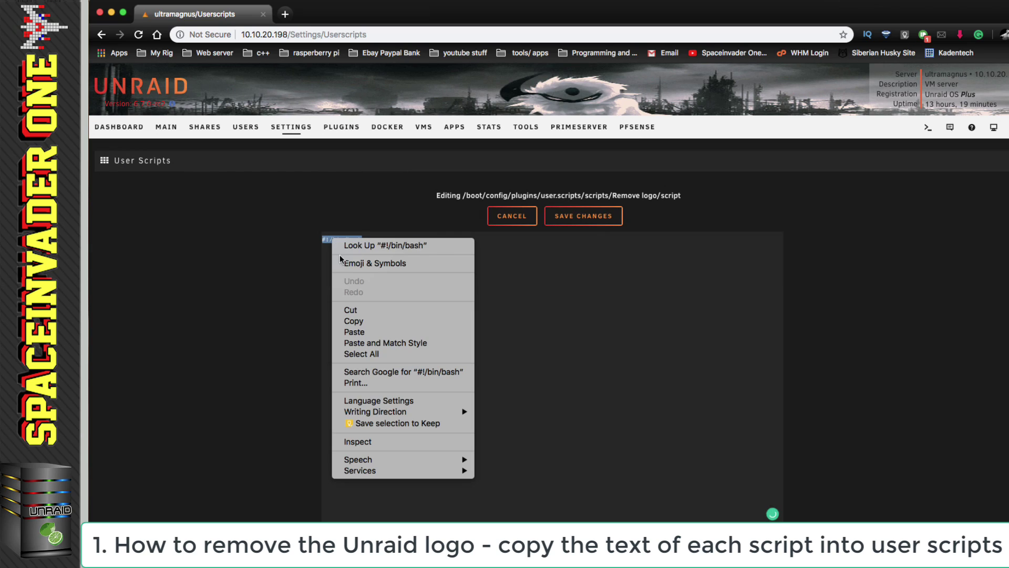
pyautogui.click(369, 329)
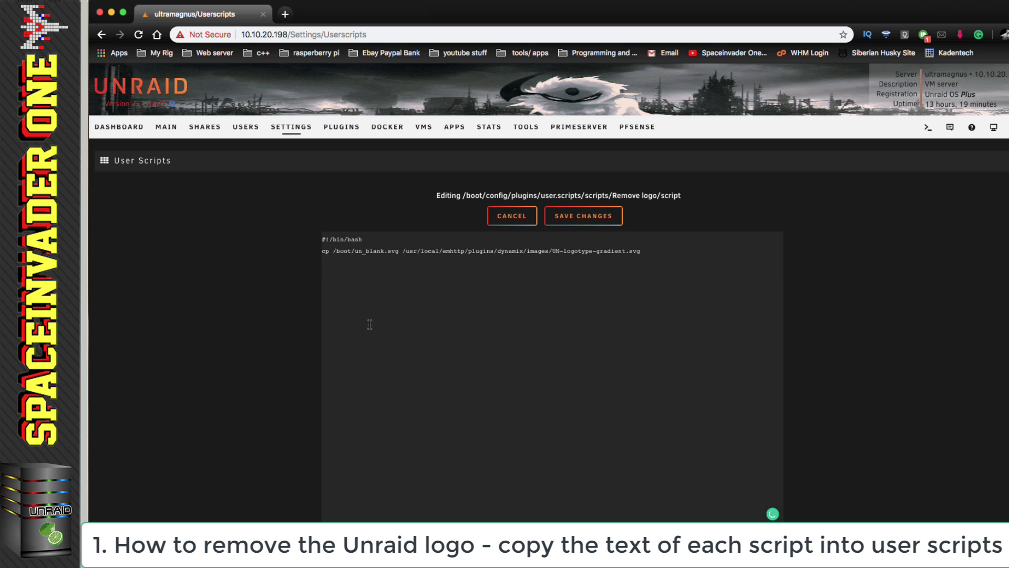
pyautogui.click(573, 225)
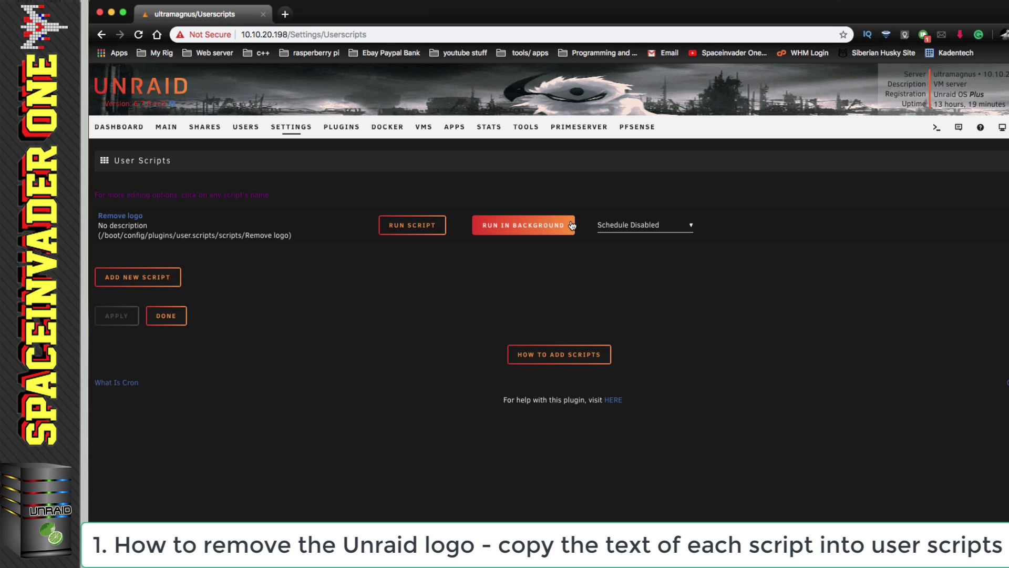
# - Run the Remove logo script, close its output window, and reload the page
pyautogui.click(405, 226)
pyautogui.click(558, 149)
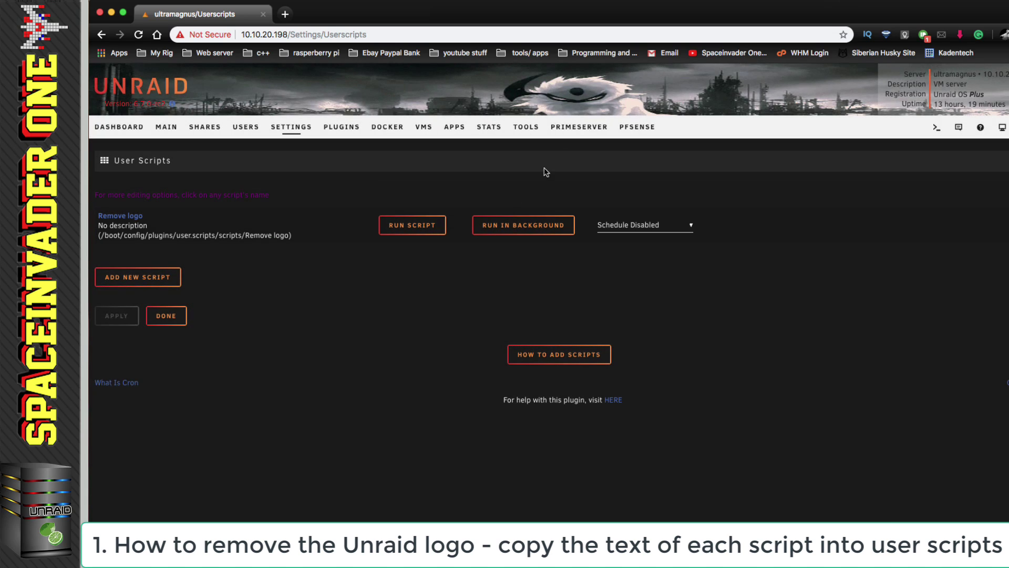
pyautogui.click(139, 35)
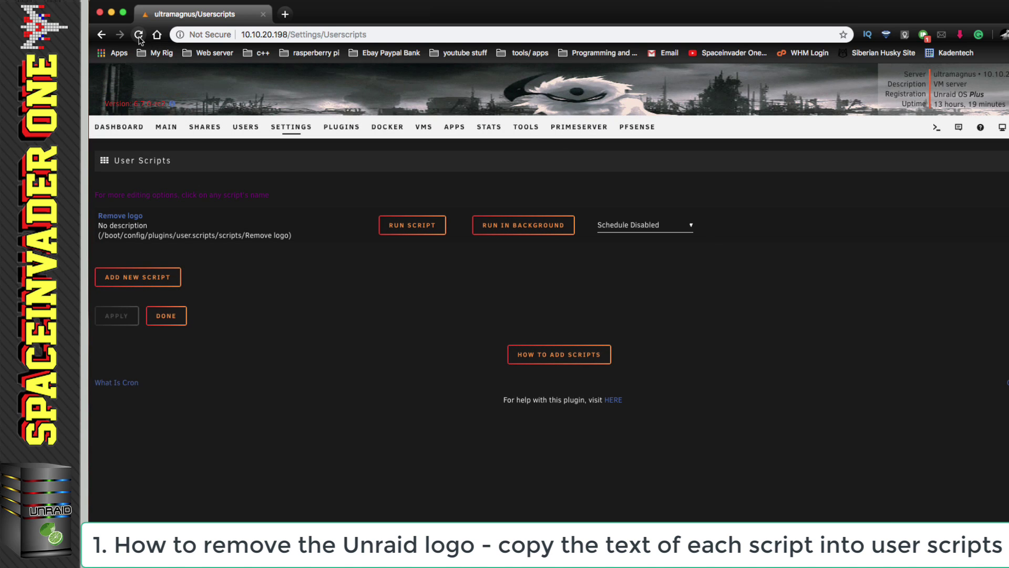
# - Open replace_logo.bash from the remove_icon_scripts folder in TextMate, copy its full text, and minimise the editor
pyautogui.click(111, 13)
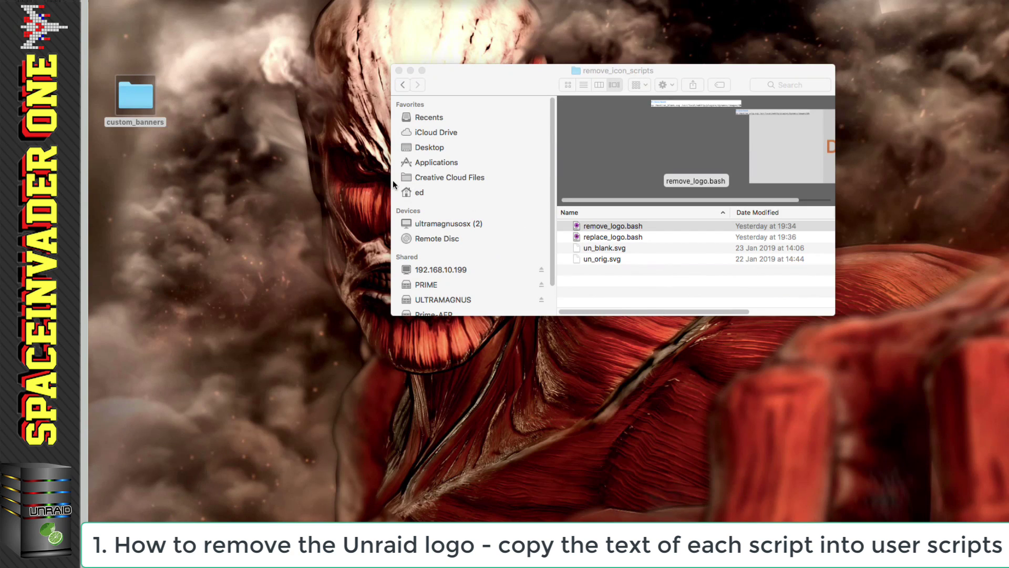
pyautogui.click(599, 238)
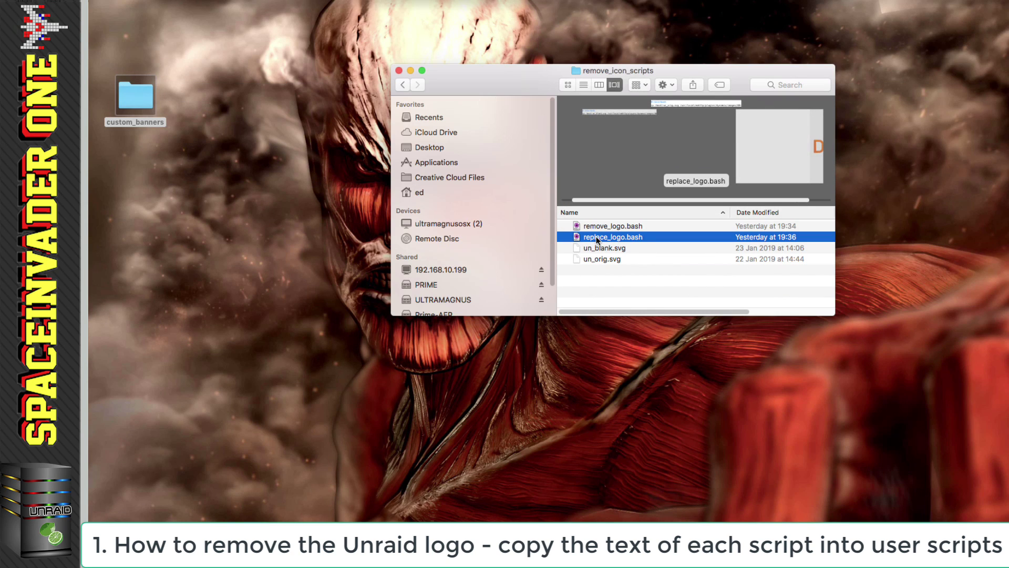
pyautogui.rightClick(599, 240)
pyautogui.moveTo(656, 254)
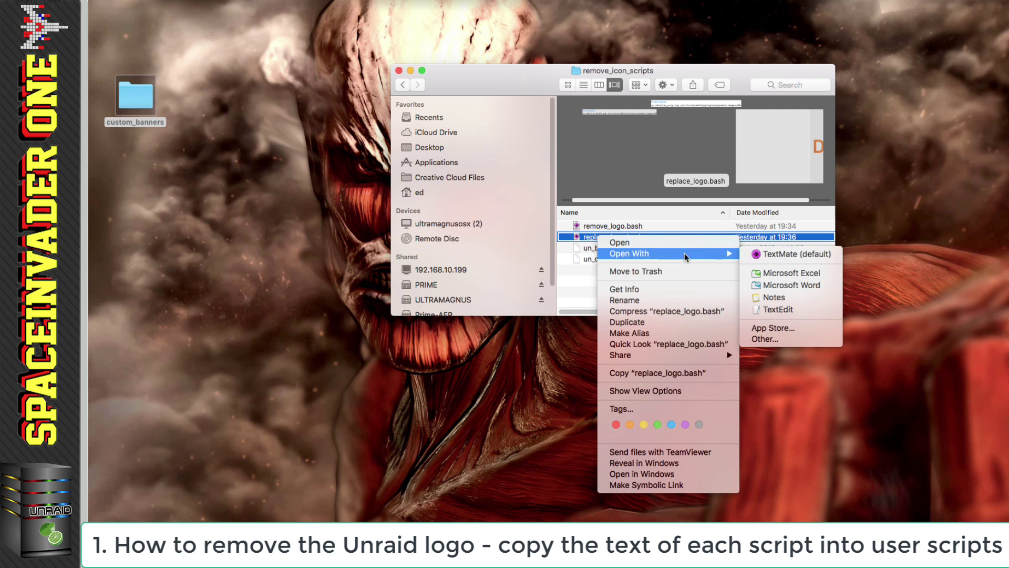
pyautogui.click(755, 253)
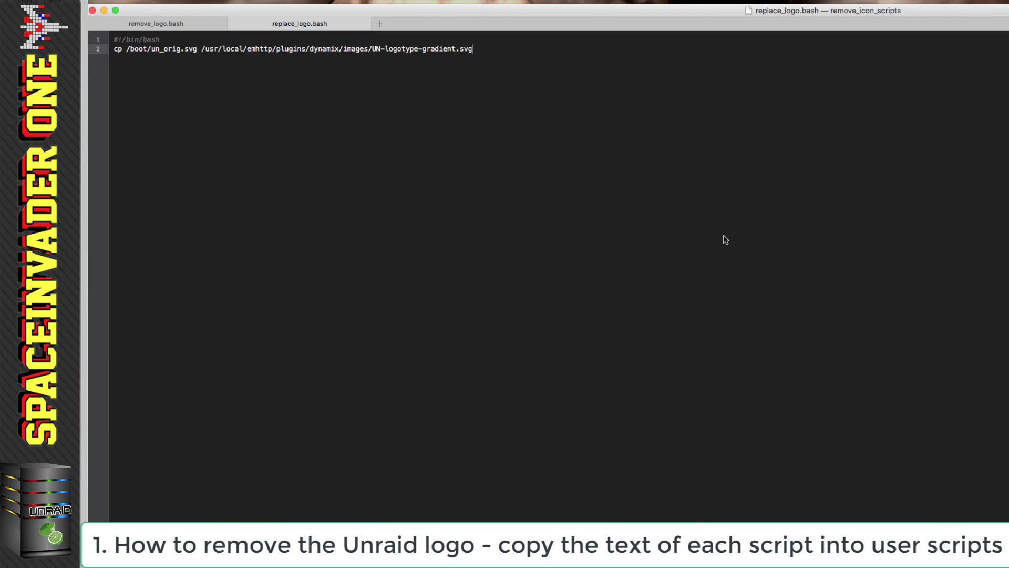
pyautogui.rightClick(122, 40)
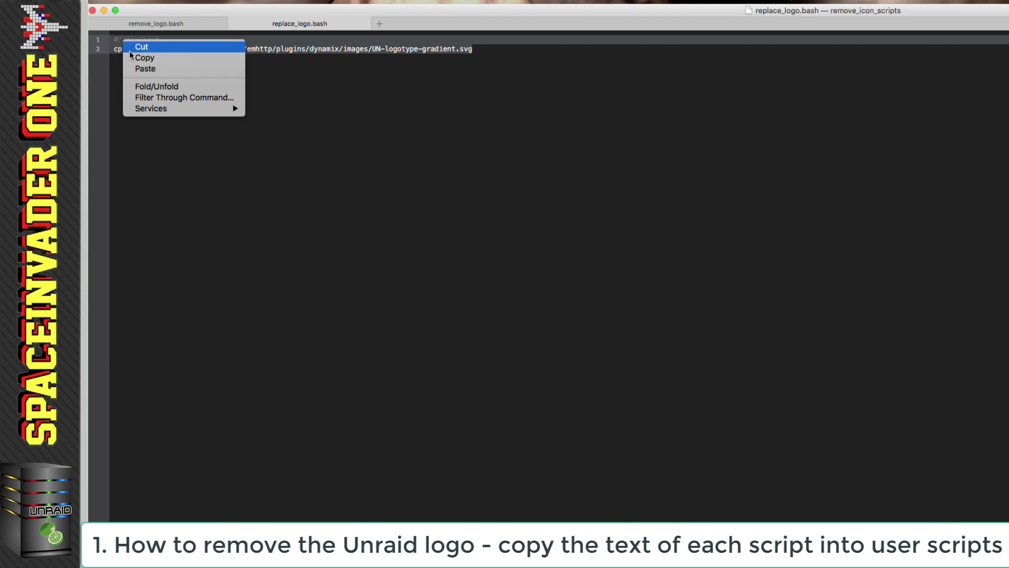
pyautogui.click(138, 57)
pyautogui.click(105, 10)
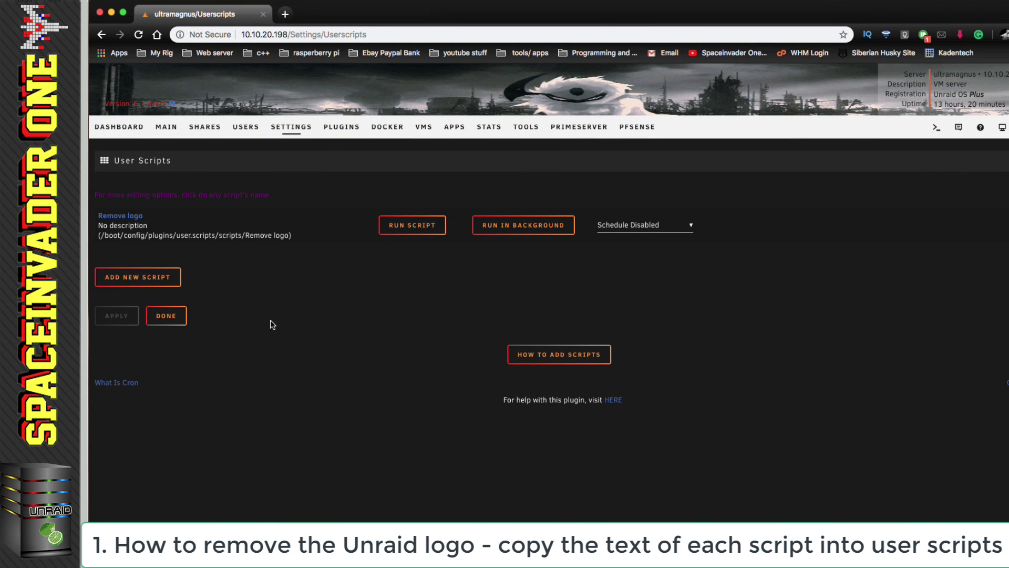
# - Add a second user script named "Replace logo"
pyautogui.click(163, 282)
pyautogui.write('Replace logo')
pyautogui.click(543, 373)
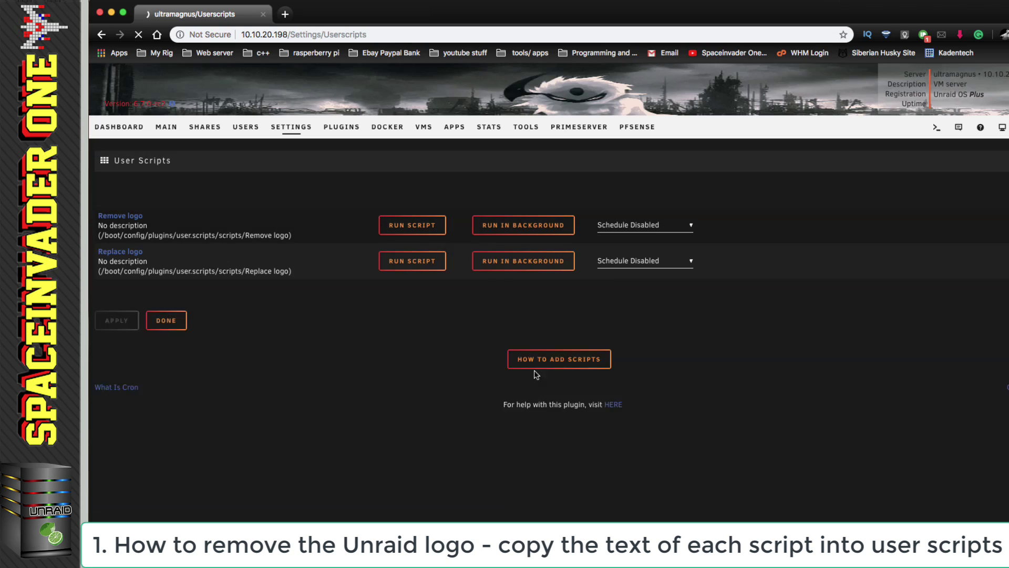
# - Replace the Replace logo script's contents with the copied un_orig.svg copy command and save the changes
pyautogui.click(138, 258)
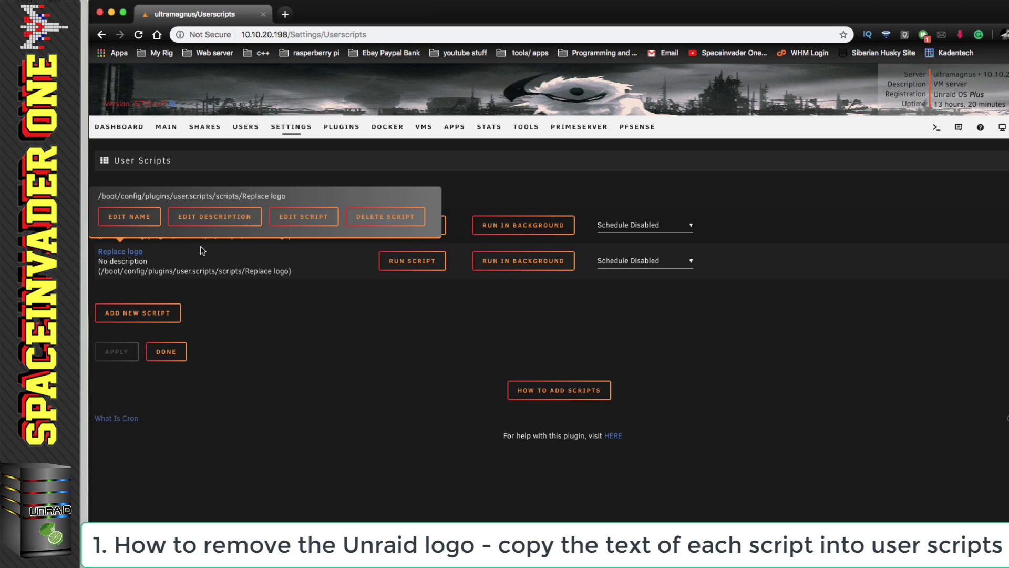
pyautogui.click(303, 220)
pyautogui.tripleClick(336, 240)
pyautogui.rightClick(331, 242)
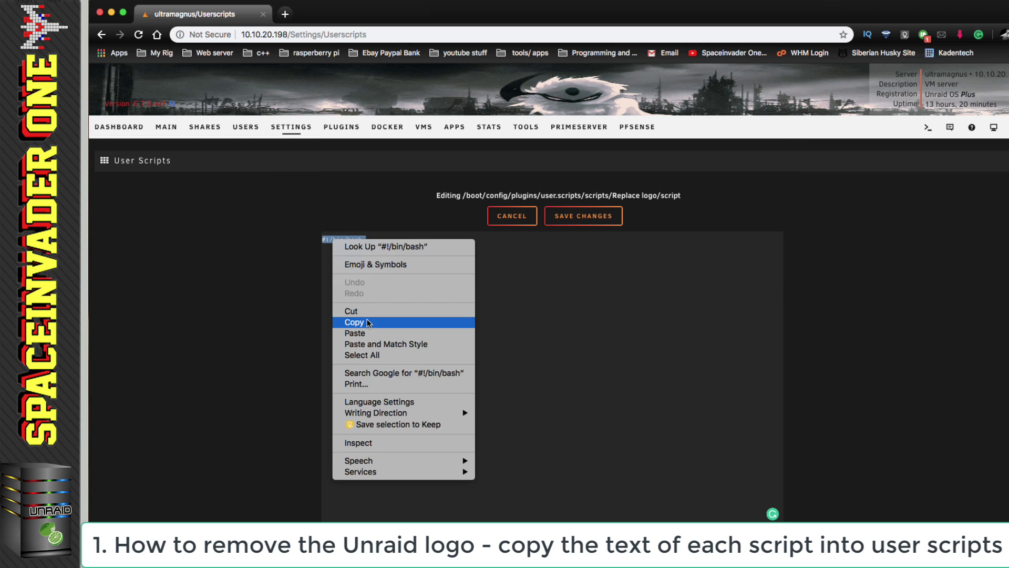
pyautogui.click(363, 333)
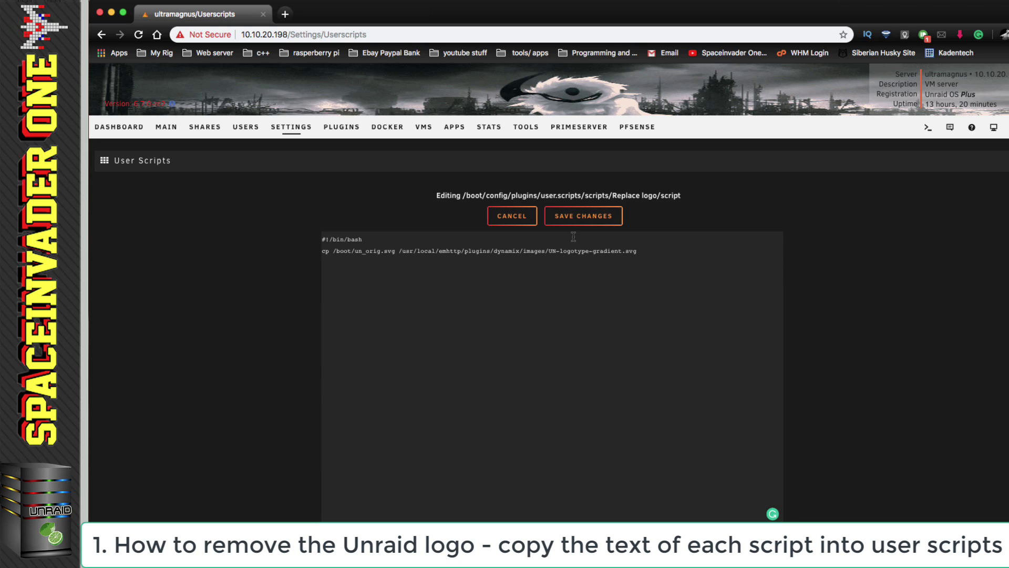
pyautogui.click(571, 219)
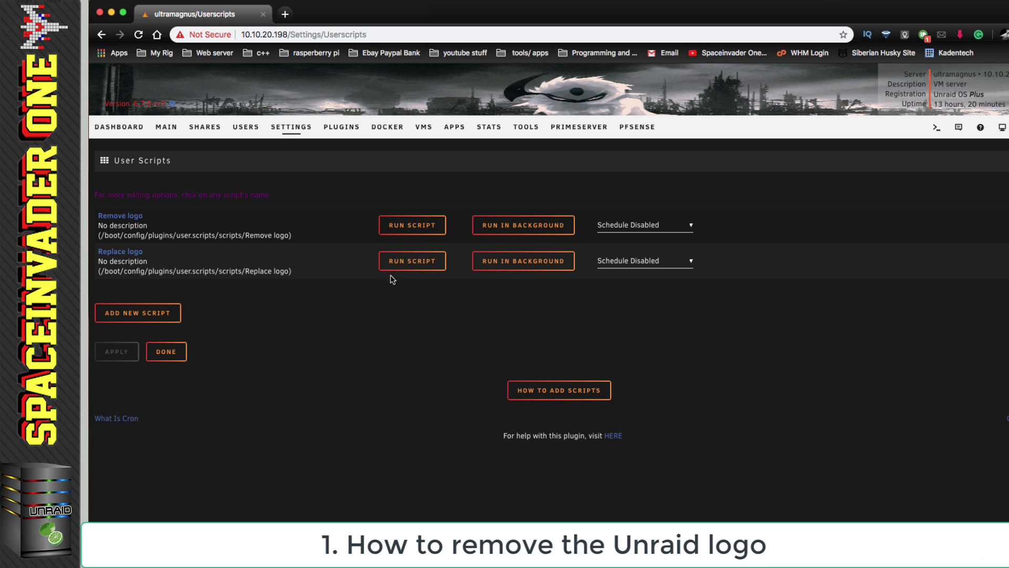
# - Test both scripts by running Replace logo and then Remove logo again, reloading the page after each run
pyautogui.click(398, 261)
pyautogui.click(559, 150)
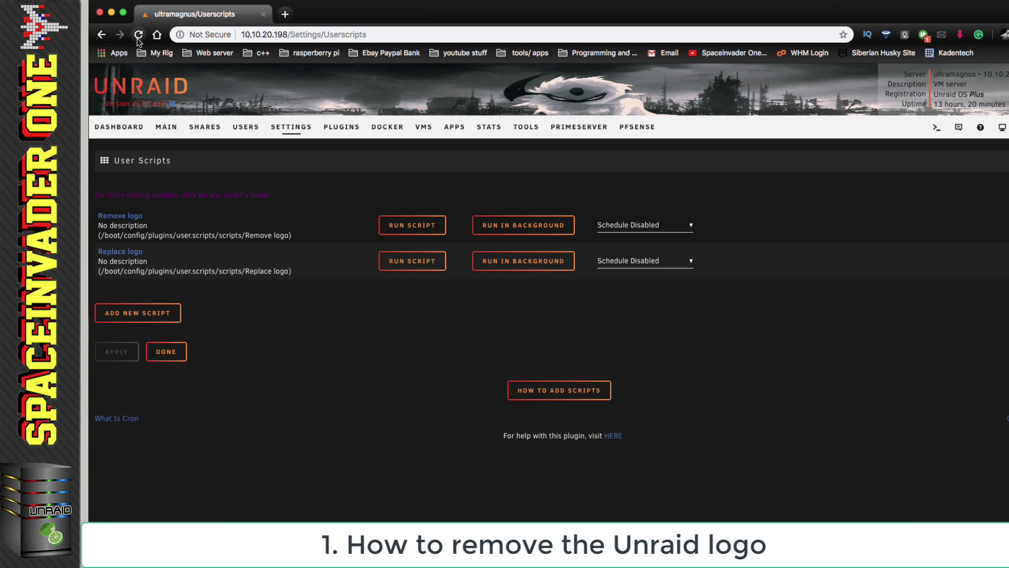
pyautogui.click(392, 227)
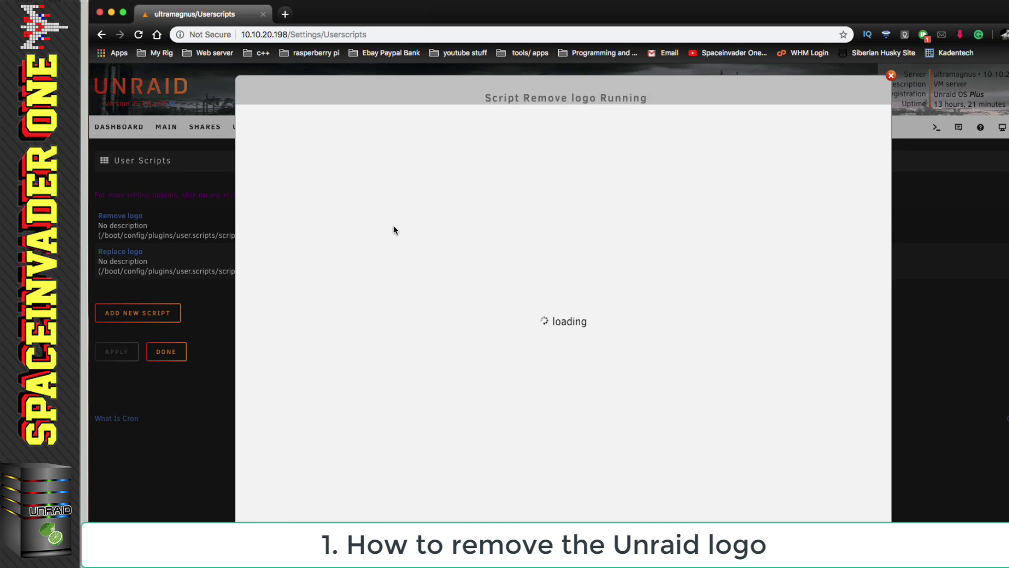
pyautogui.click(556, 150)
pyautogui.click(138, 34)
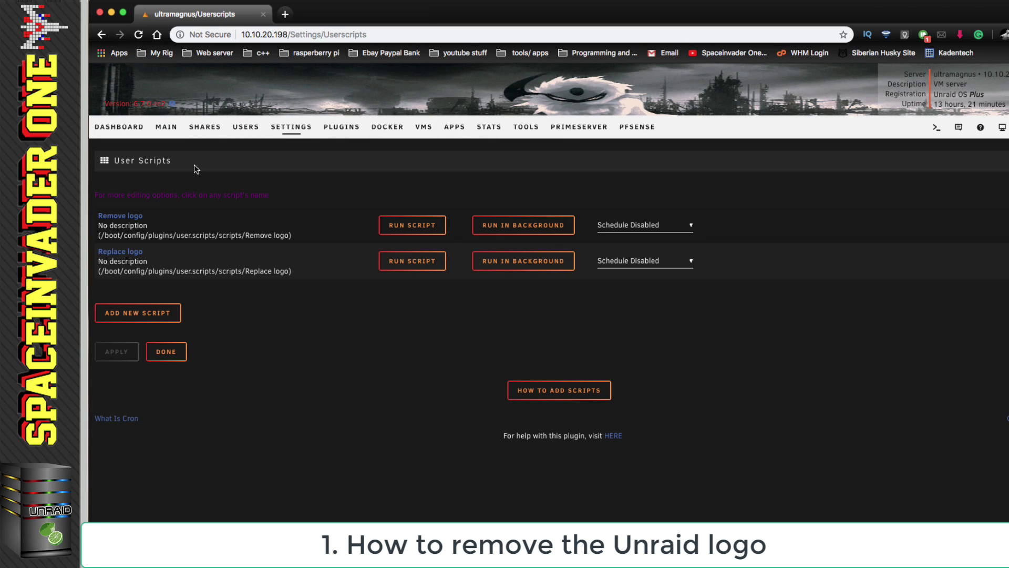
# - Set the header custom text color to ffffff in the Display Settings and apply it
pyautogui.click(166, 128)
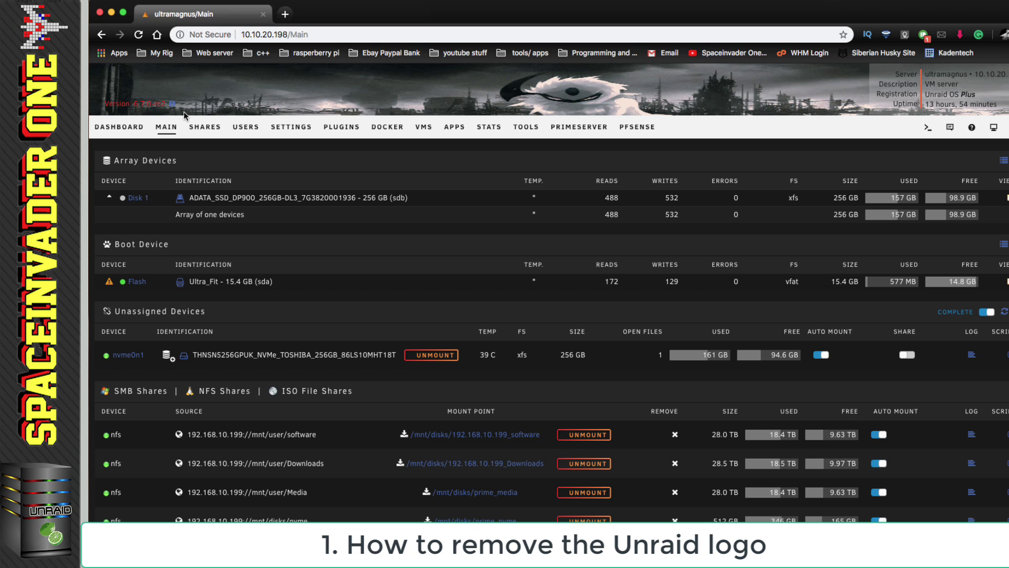
pyautogui.click(292, 128)
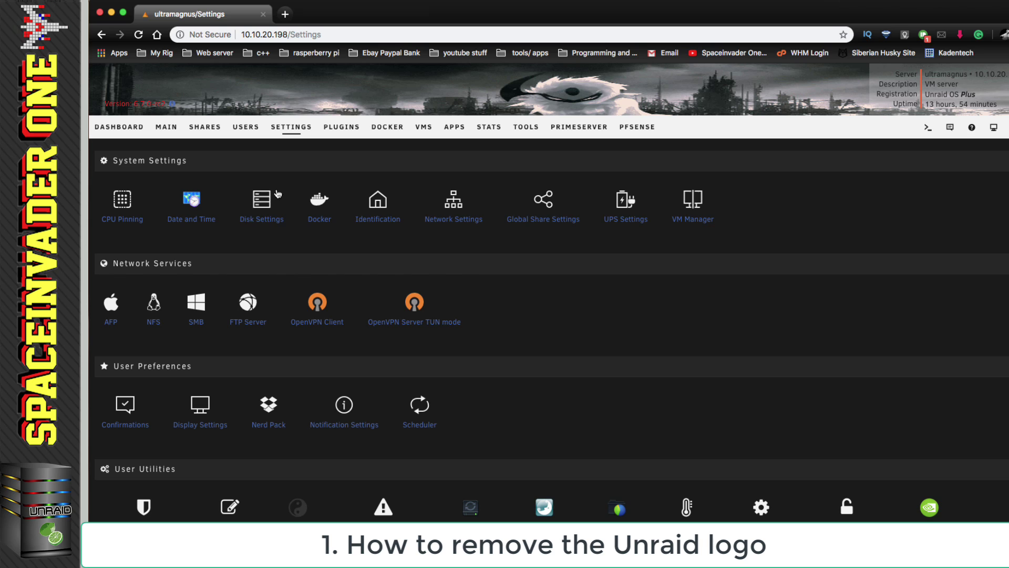
pyautogui.click(200, 407)
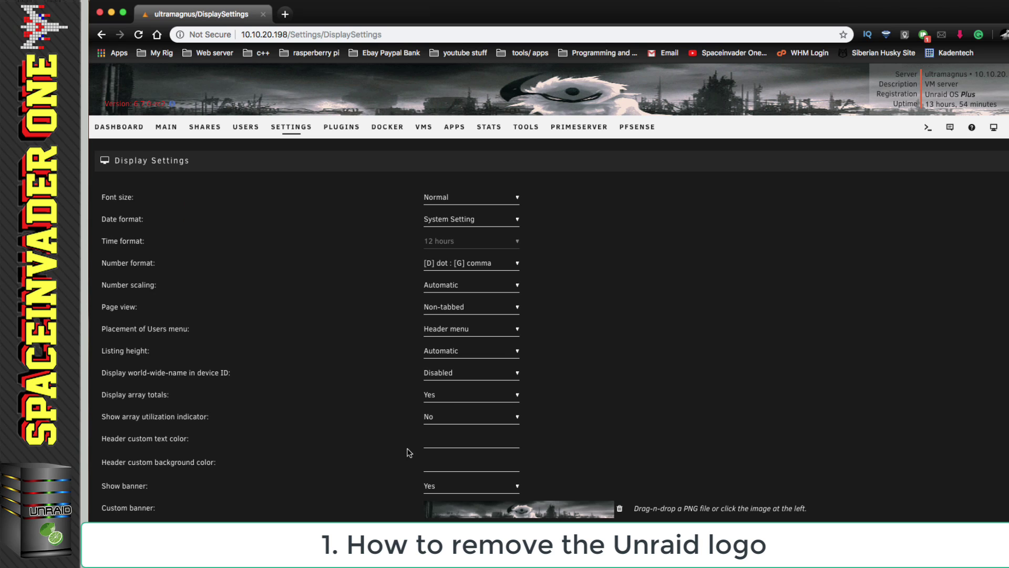
pyautogui.click(428, 440)
pyautogui.write('ffffff')
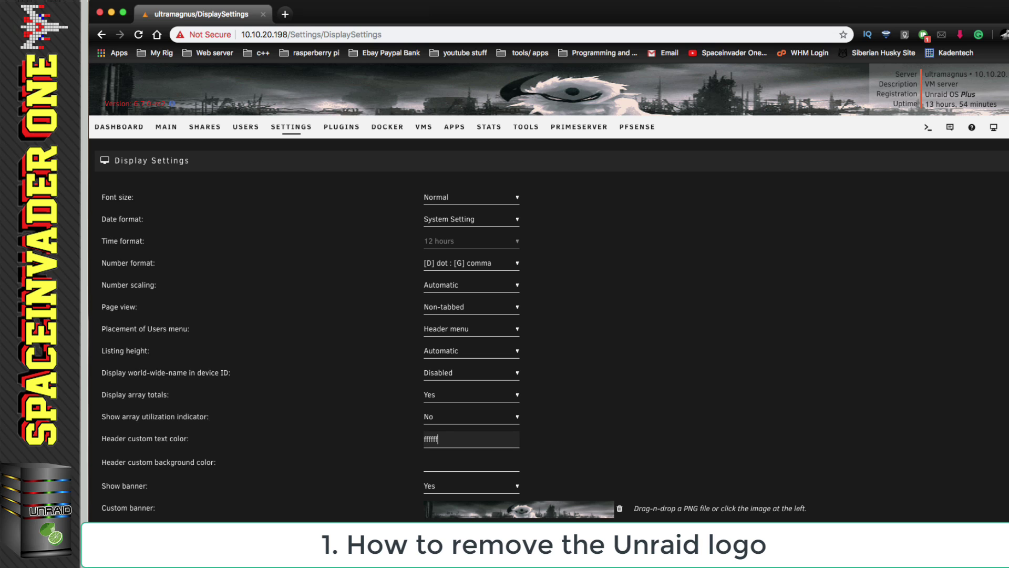
pyautogui.press('Return')
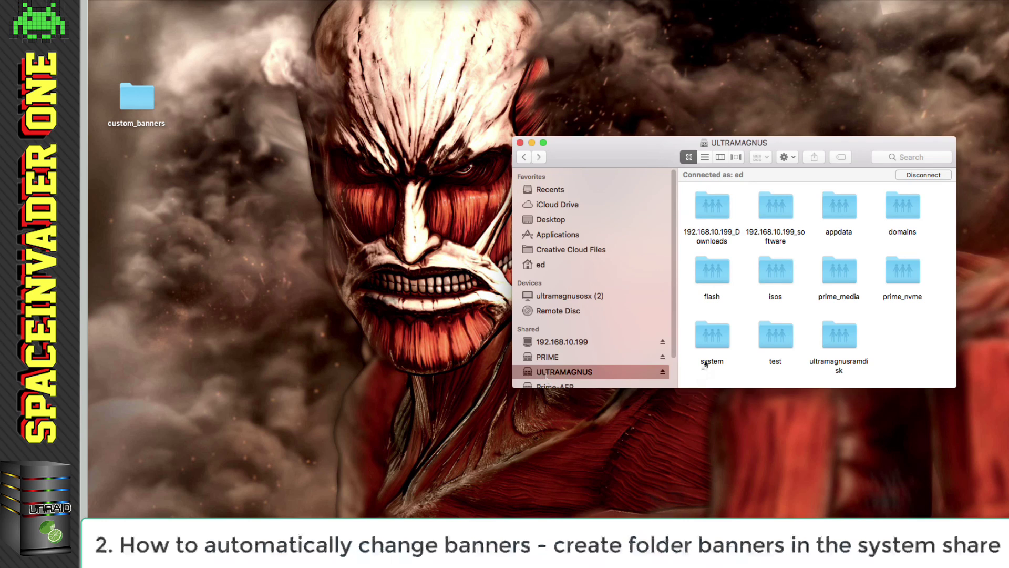
# - Create a folder named banners in the ULTRAMAGNUS server's system share and open it
pyautogui.click(708, 339)
pyautogui.doubleClick(707, 342)
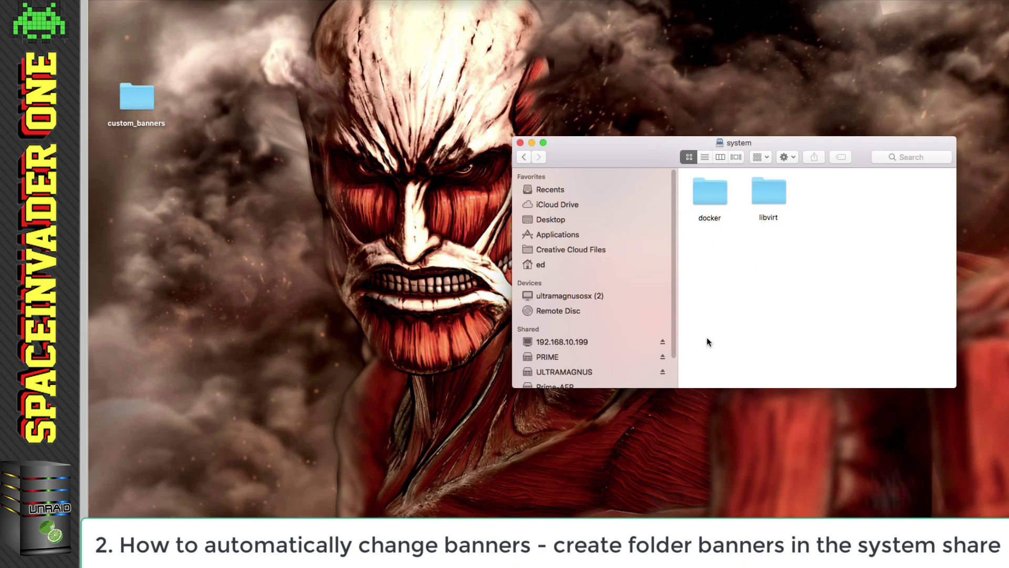
pyautogui.rightClick(733, 282)
pyautogui.click(740, 288)
pyautogui.write('banners')
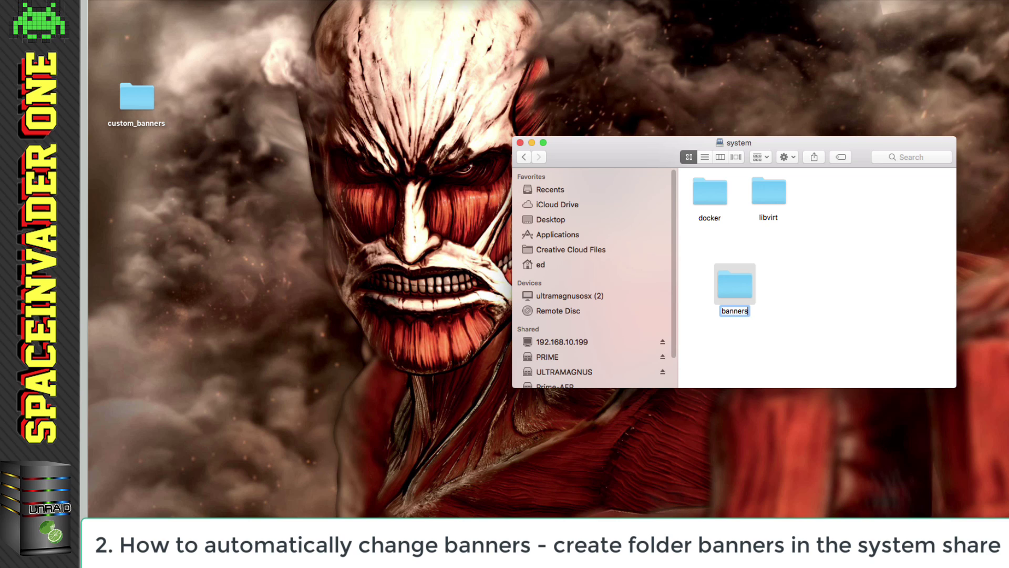
pyautogui.press('Return')
pyautogui.doubleClick(734, 290)
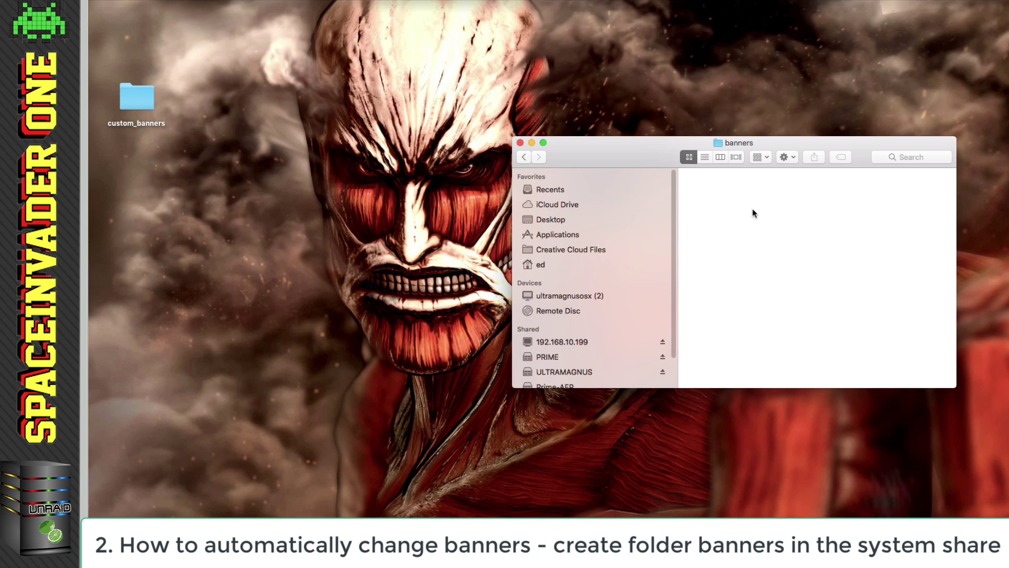
# - Copy all PNG files, atat_walker_animated.png through unraid_custom.png, from the desktop custom_banners folder's animated_banners subfolder into the banners folder
pyautogui.doubleClick(139, 104)
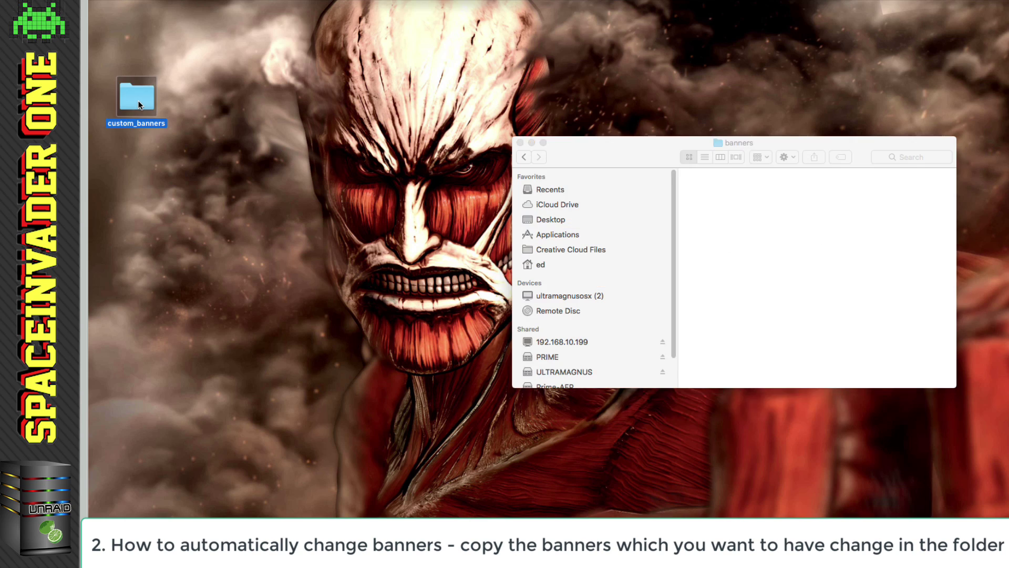
pyautogui.click(268, 315)
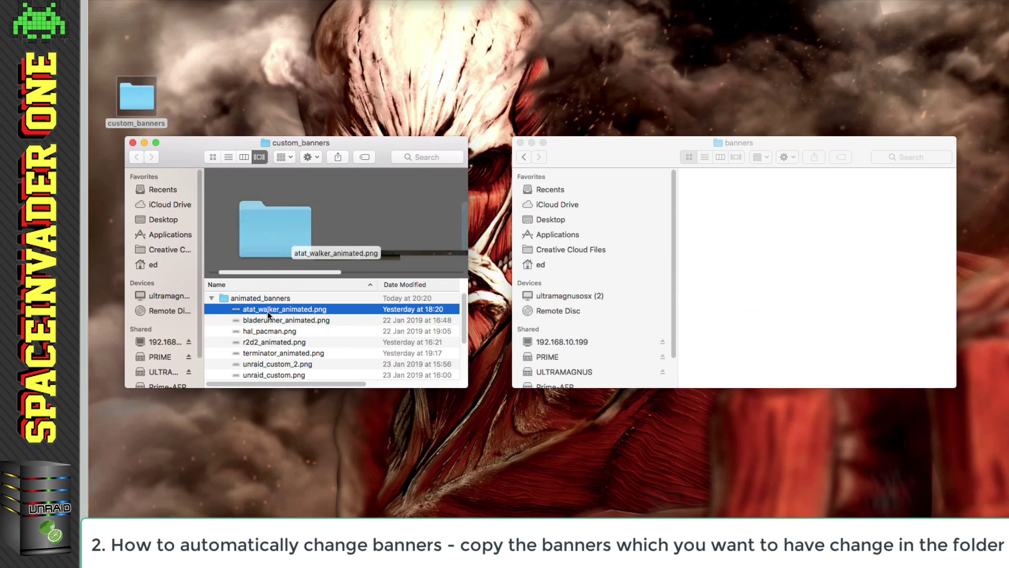
pyautogui.keyDown('shift'); pyautogui.click(275, 372); pyautogui.keyUp('shift')
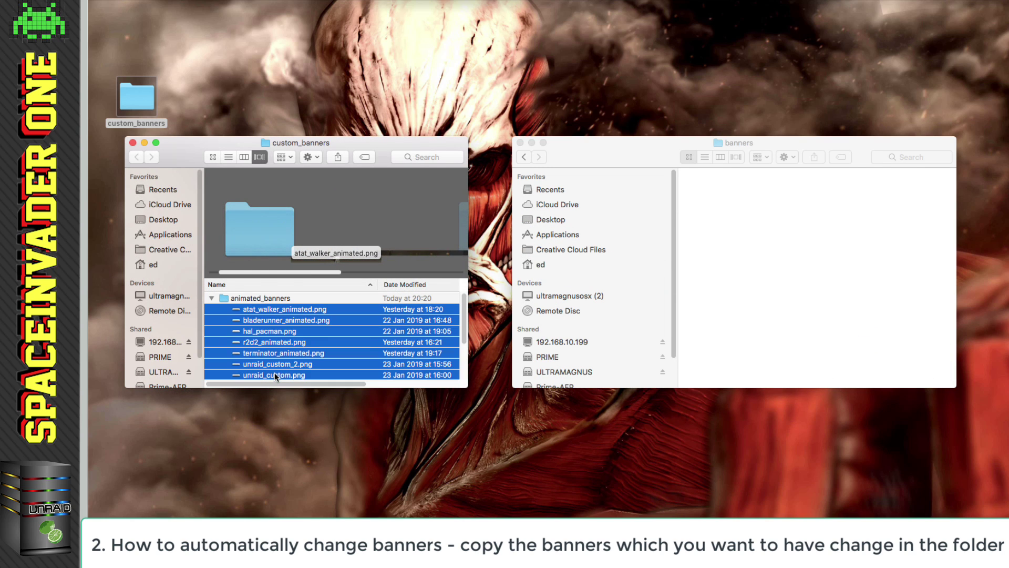
pyautogui.moveTo(266, 309); pyautogui.dragTo(725, 241)
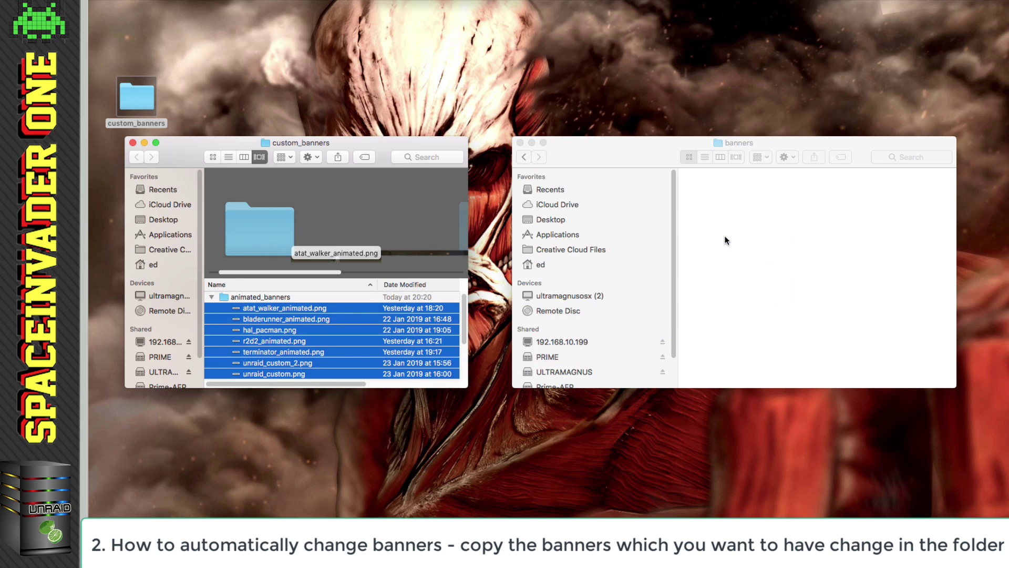
# - Copy the Standard_banners files, legend_of_kora.png through unraid_linux banner.png, into the banners folder and close both Finder windows
pyautogui.click(212, 297)
pyautogui.scroll(-3, 247, 359)
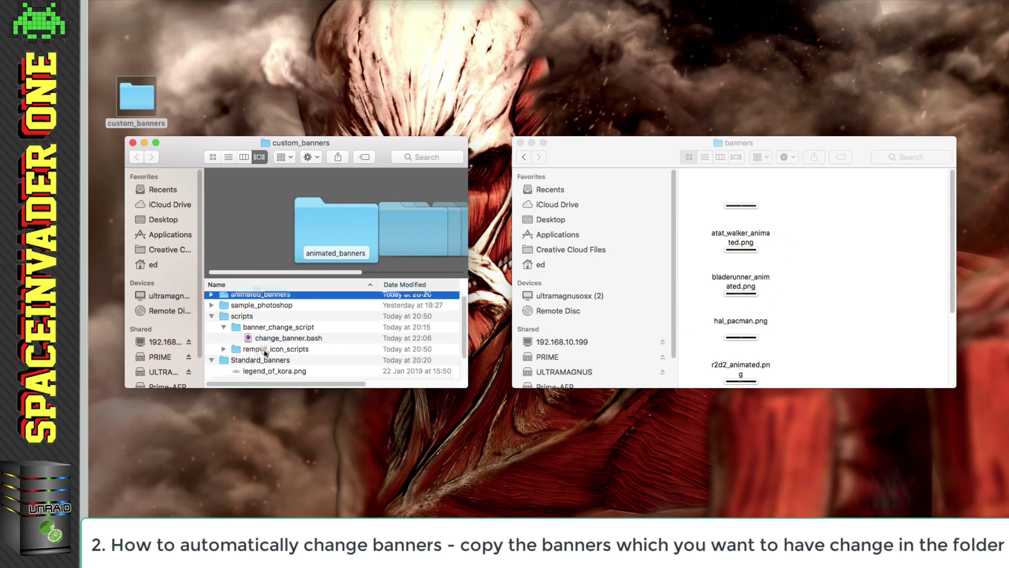
pyautogui.click(266, 341)
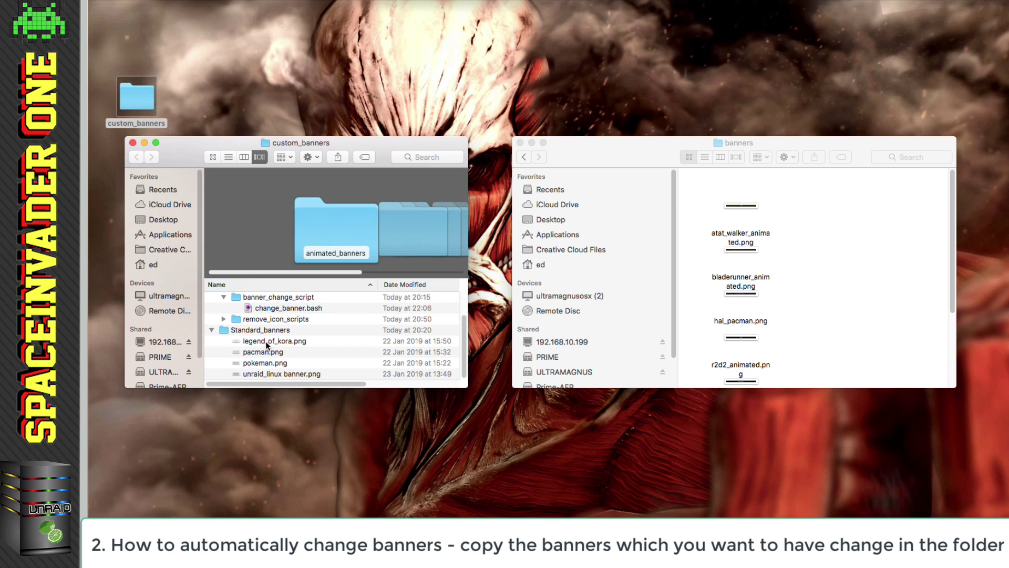
pyautogui.keyDown('shift'); pyautogui.click(270, 373); pyautogui.keyUp('shift')
pyautogui.moveTo(274, 342); pyautogui.dragTo(827, 254)
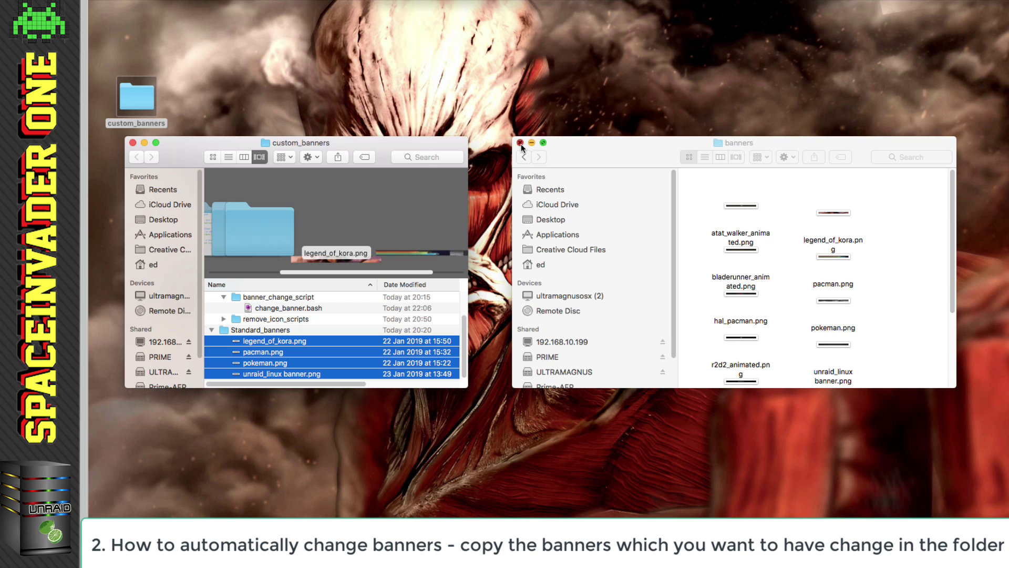
pyautogui.click(520, 144)
pyautogui.click(132, 143)
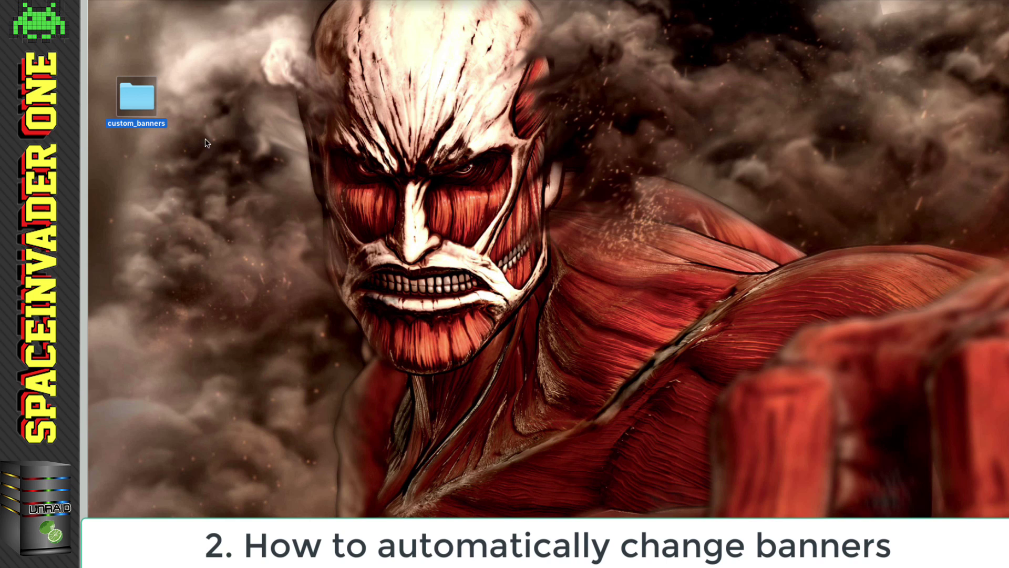
# - Open change_banner.bash from the banner_change_script folder inside custom_banners' scripts folder in TextMate
pyautogui.doubleClick(140, 102)
pyautogui.moveTo(195, 146); pyautogui.dragTo(445, 92)
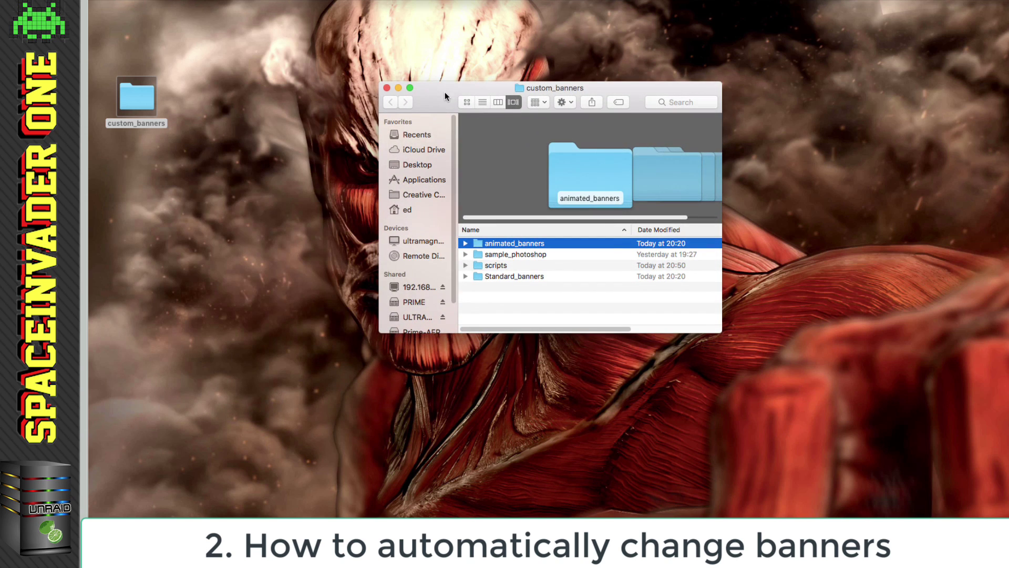
pyautogui.click(465, 265)
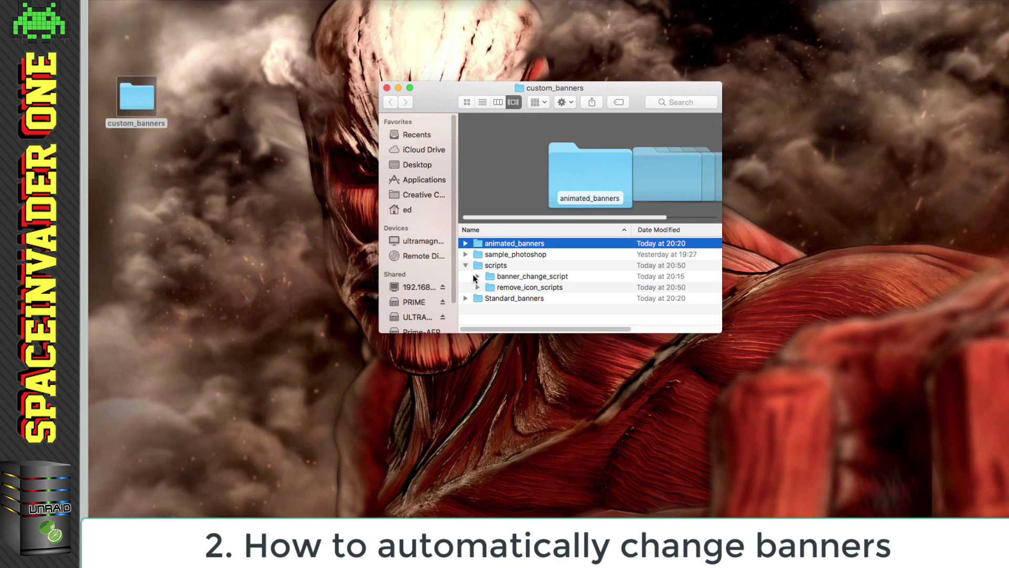
pyautogui.click(476, 276)
pyautogui.click(519, 289)
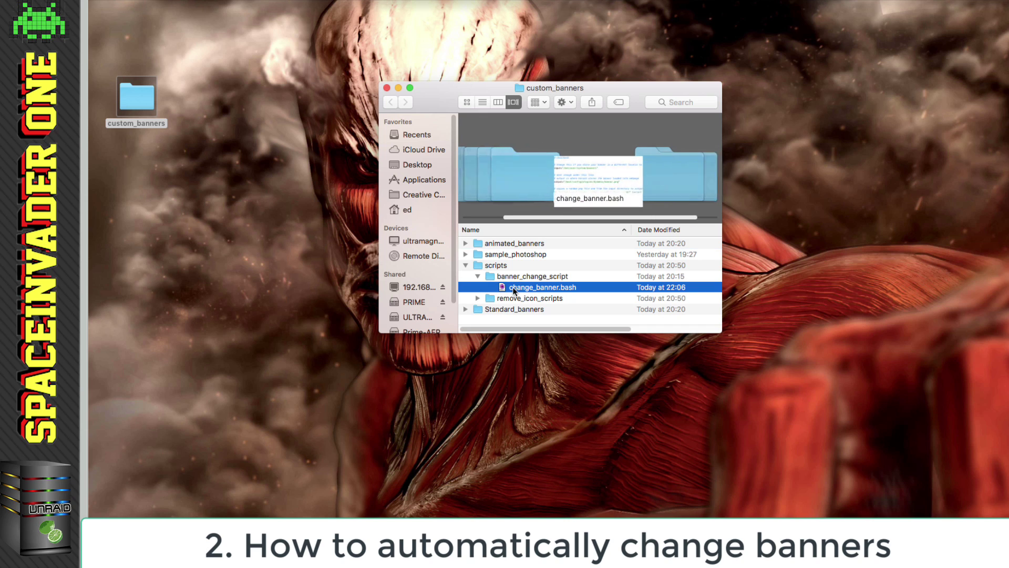
pyautogui.rightClick(520, 291)
pyautogui.moveTo(631, 304)
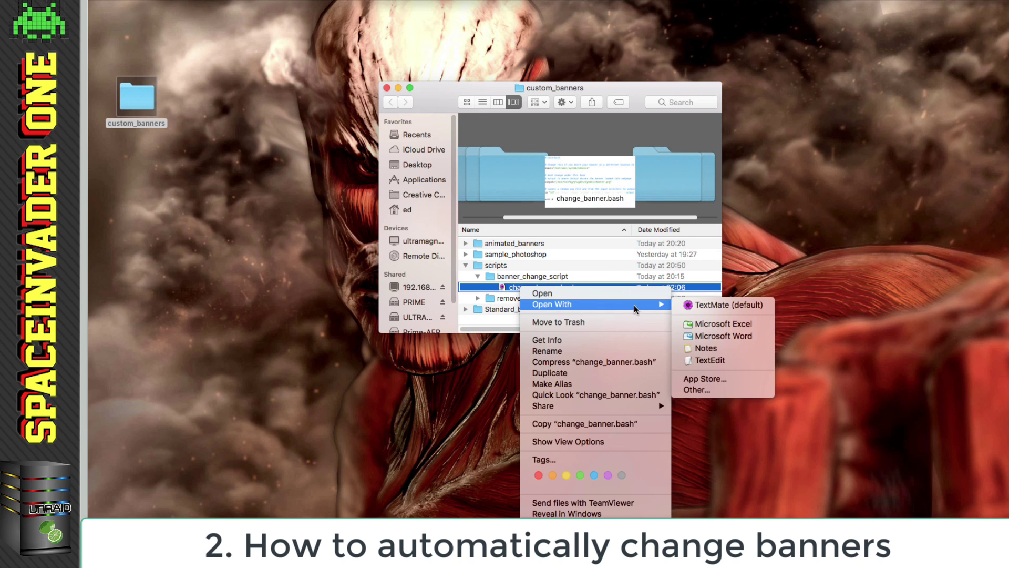
pyautogui.click(715, 305)
# - Copy the change_banner.bash text from the shebang line through exit 0 and minimise the editor
pyautogui.moveTo(140, 140); pyautogui.dragTo(116, 27)
pyautogui.rightClick(125, 29)
pyautogui.click(131, 47)
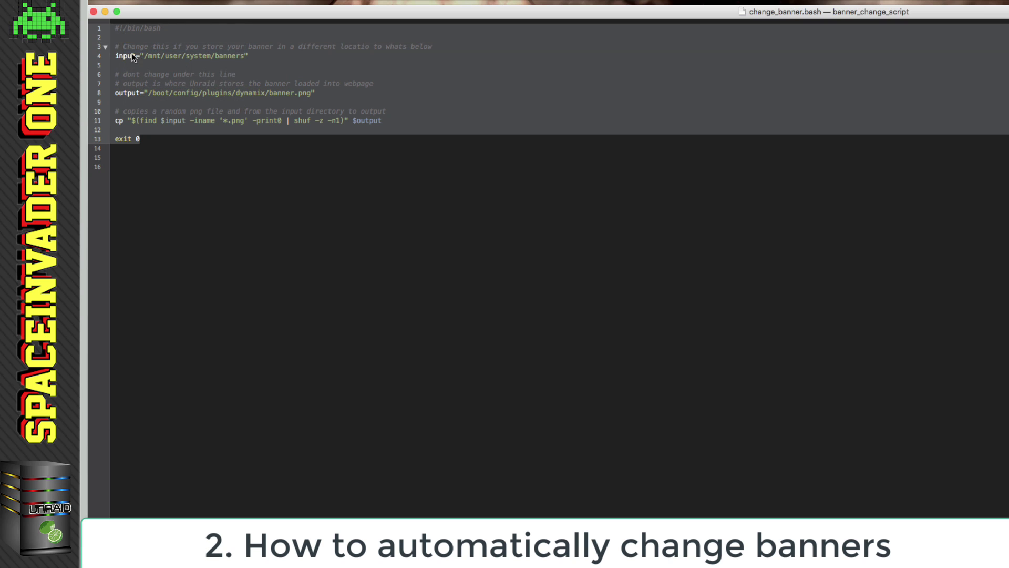
pyautogui.click(104, 13)
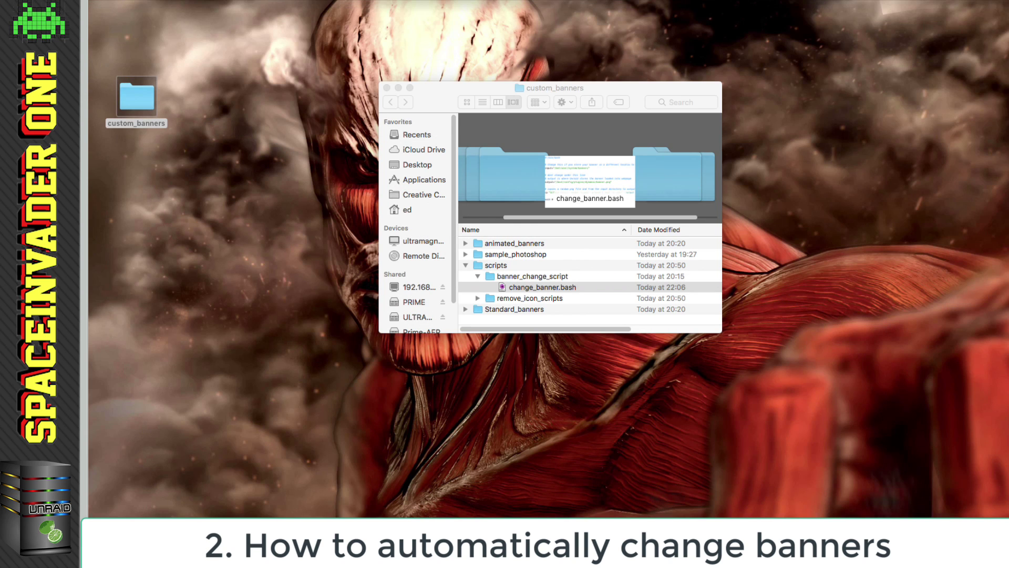
# - Switch to the Unraid page in Chrome and add a user script named "auto banner change"
pyautogui.click(389, 550)
pyautogui.click(287, 133)
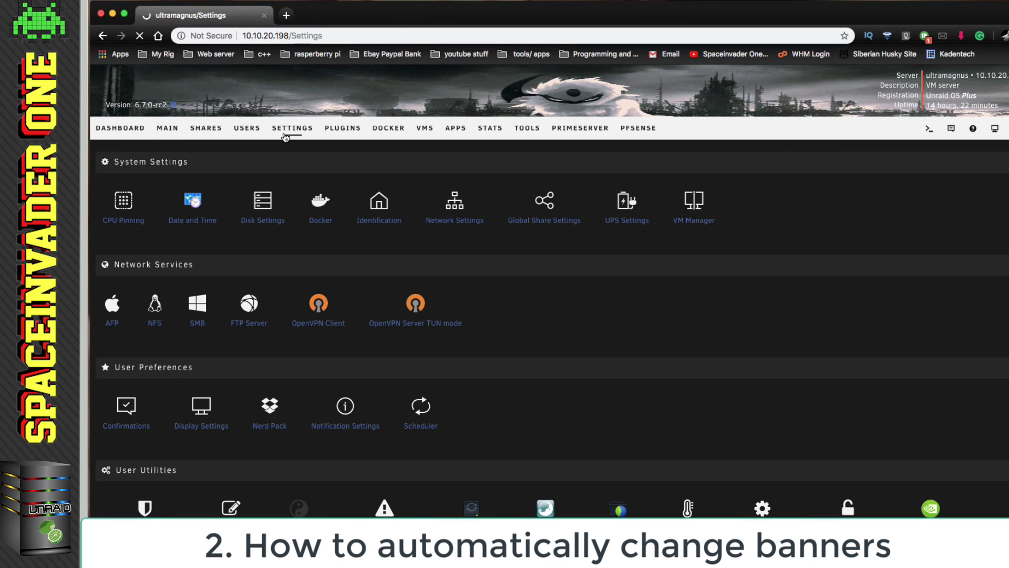
pyautogui.scroll(-3, 184, 452)
pyautogui.click(125, 498)
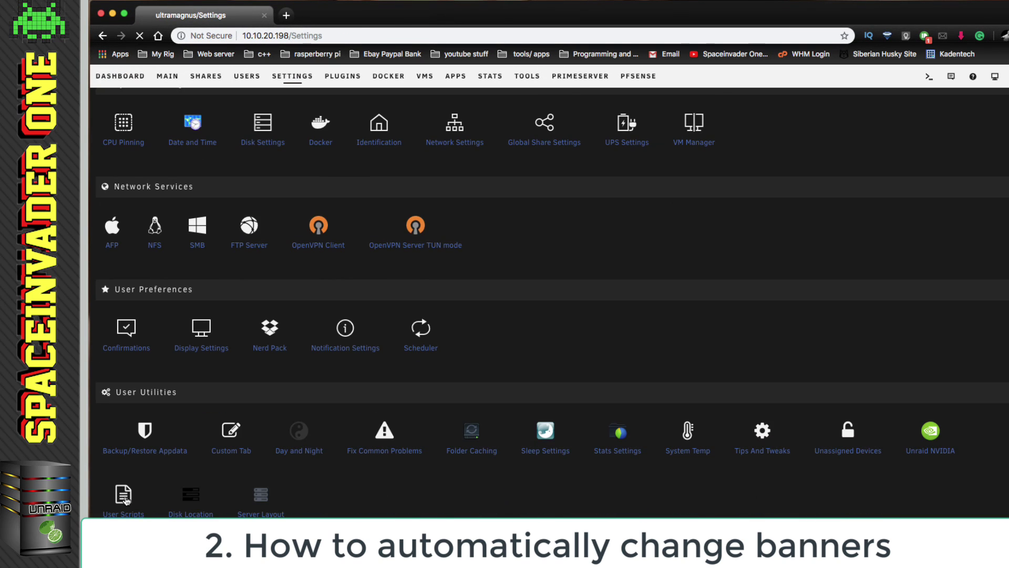
pyautogui.click(147, 314)
pyautogui.write('auto banner change')
pyautogui.click(530, 374)
# - Replace the auto banner change script's contents with the copied banner script and save the changes
pyautogui.click(137, 219)
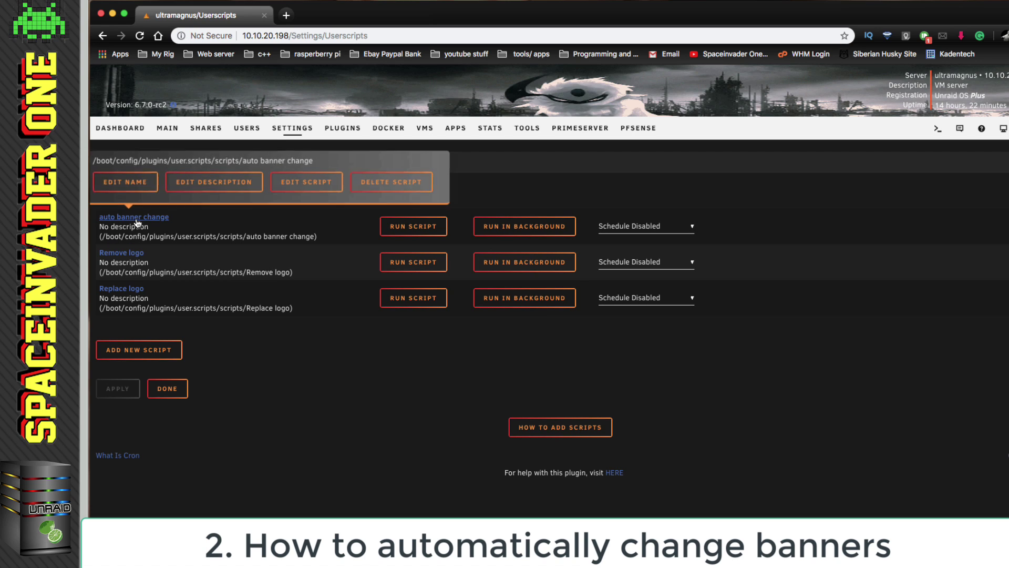
pyautogui.click(298, 182)
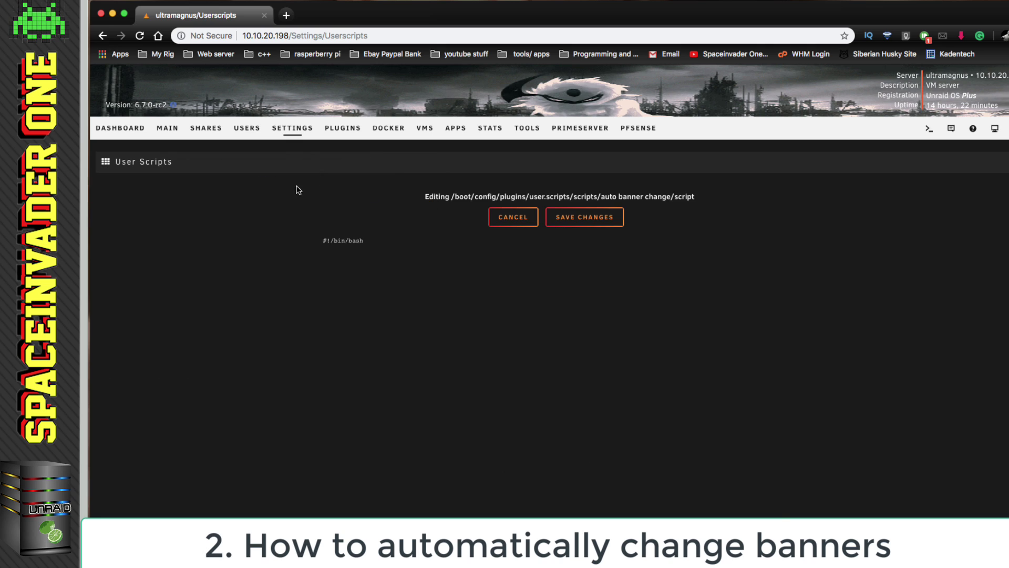
pyautogui.rightClick(332, 240)
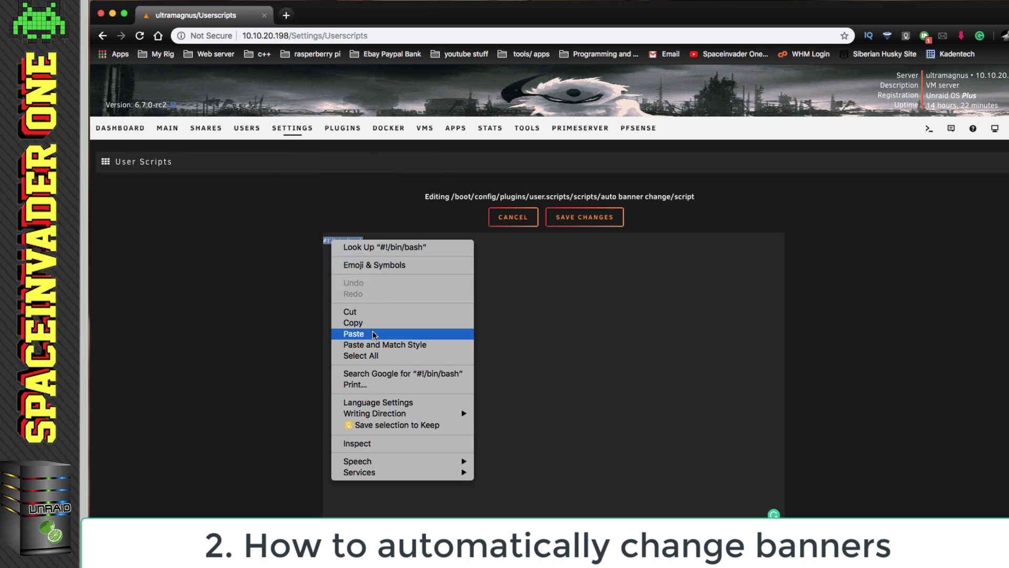
pyautogui.click(353, 333)
pyautogui.click(595, 221)
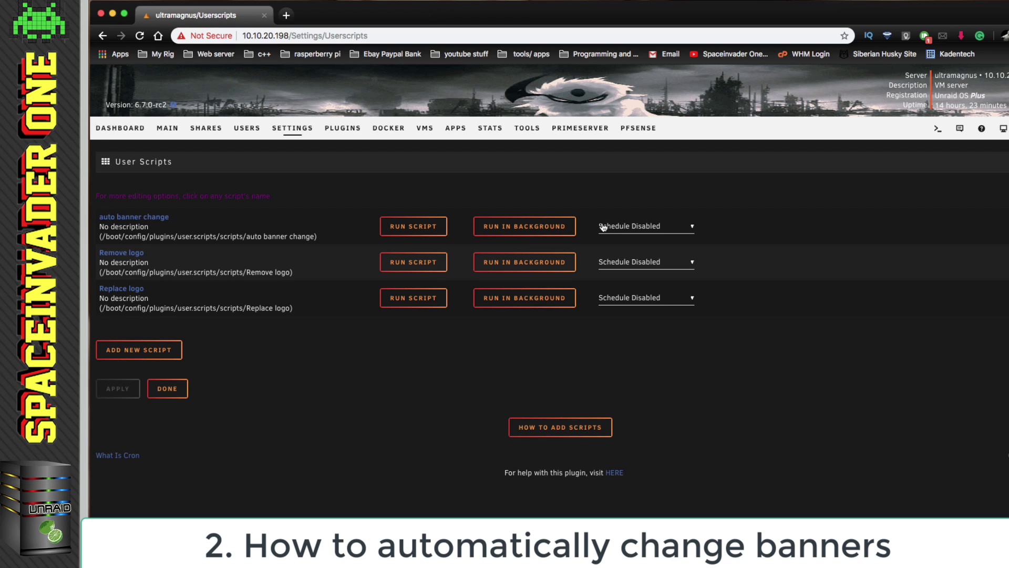
# - Set the auto banner change script's schedule to Scheduled Hourly and apply it
pyautogui.click(684, 230)
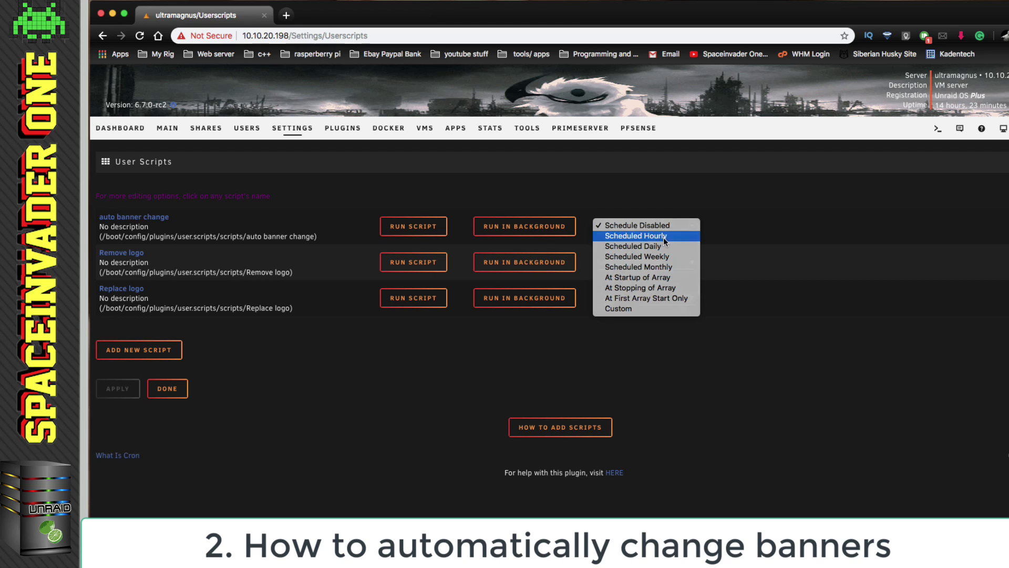
pyautogui.click(663, 237)
pyautogui.click(138, 393)
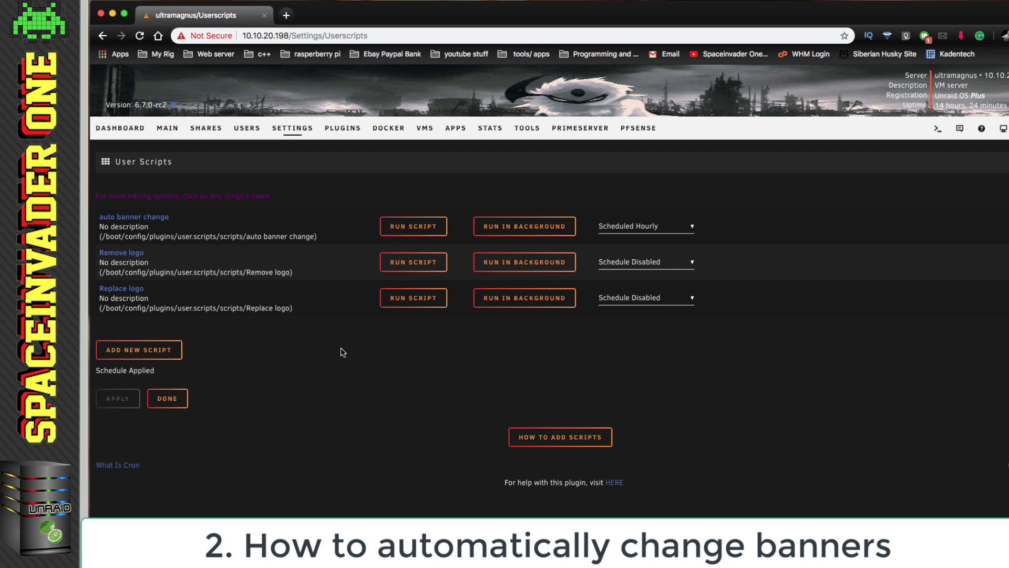
# - Test auto banner change by running it twice, reloading the page after each run, and open the Main page
pyautogui.click(409, 230)
pyautogui.press('Escape')
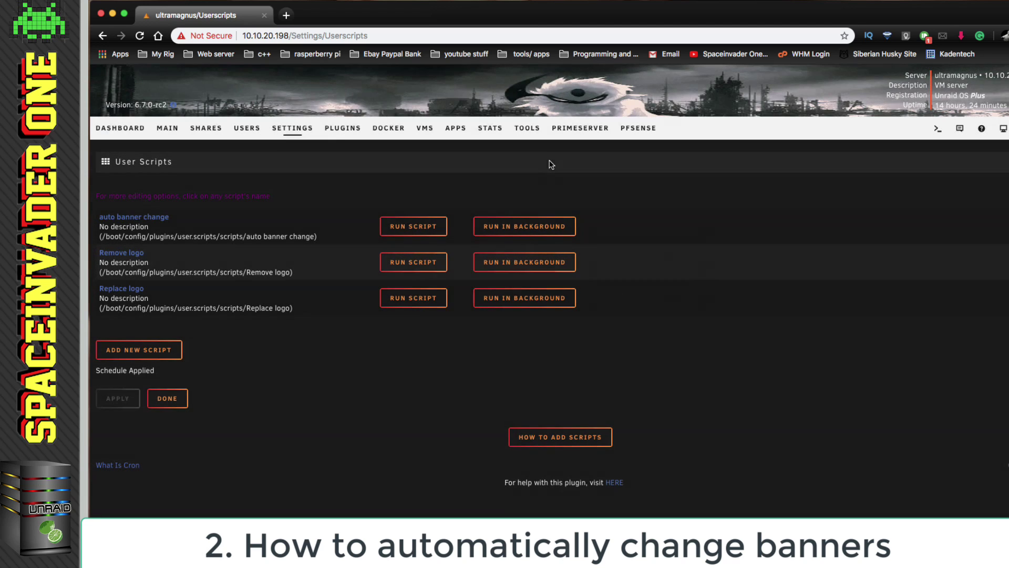
pyautogui.click(139, 36)
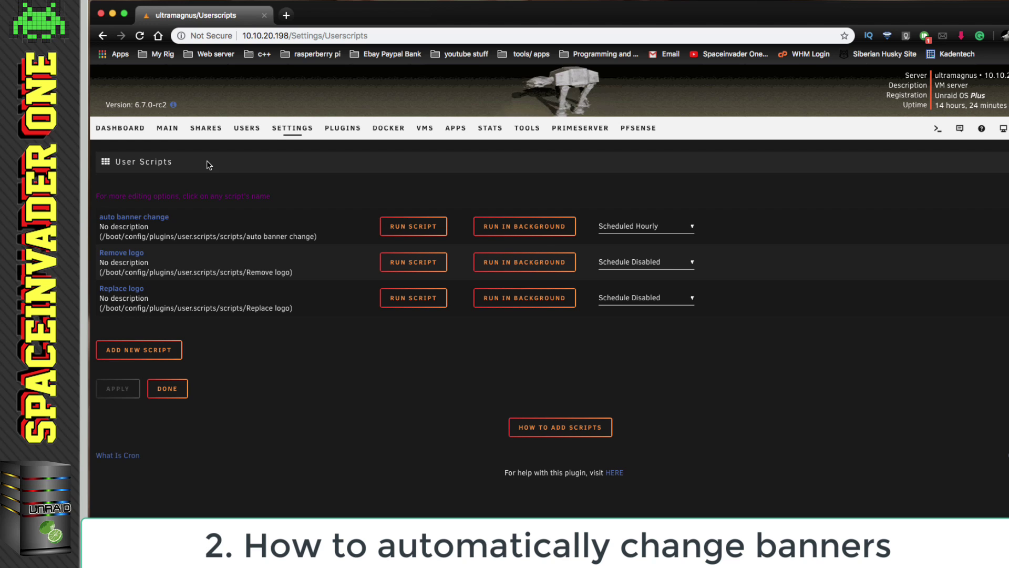
pyautogui.click(399, 226)
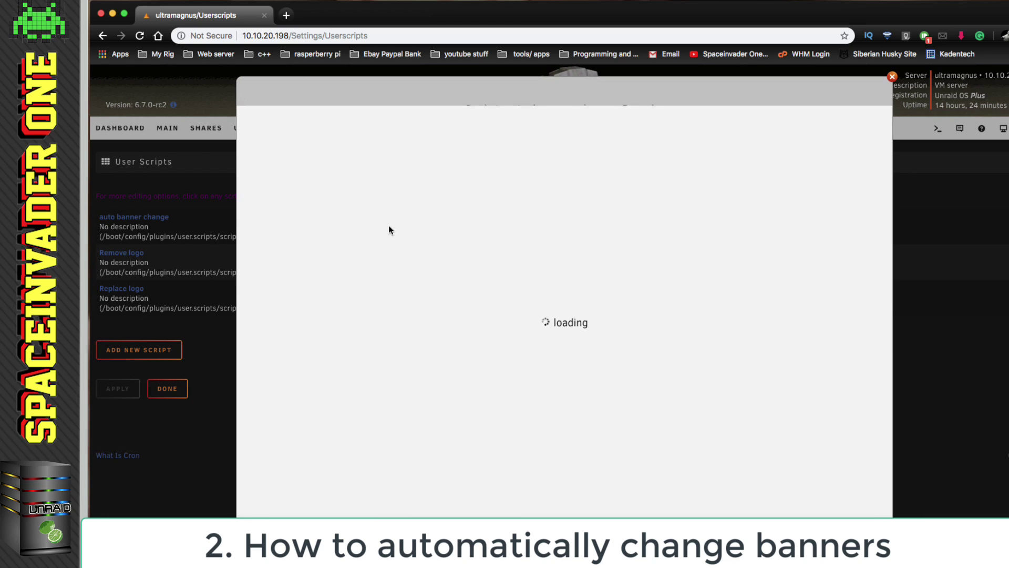
pyautogui.click(561, 158)
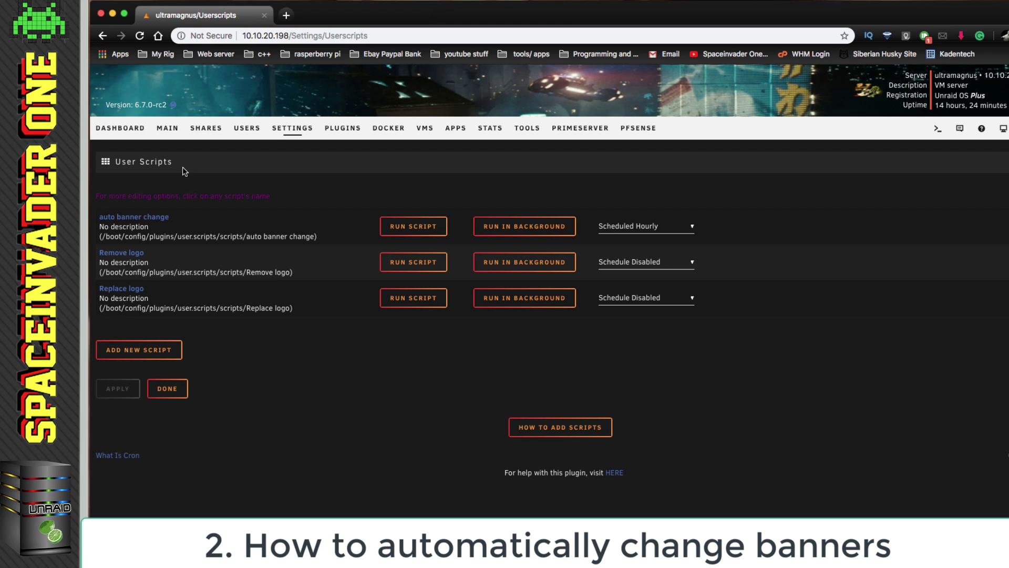
pyautogui.click(172, 131)
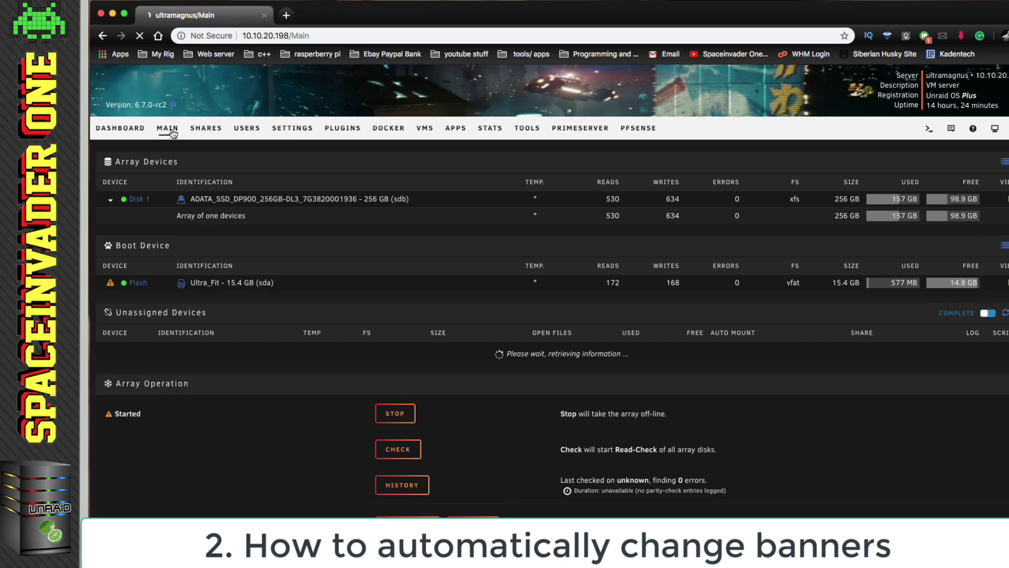
# - Switch to Photoshop and review the saved 1270 x 90 px banner preset for new documents without creating one
pyautogui.click(113, 15)
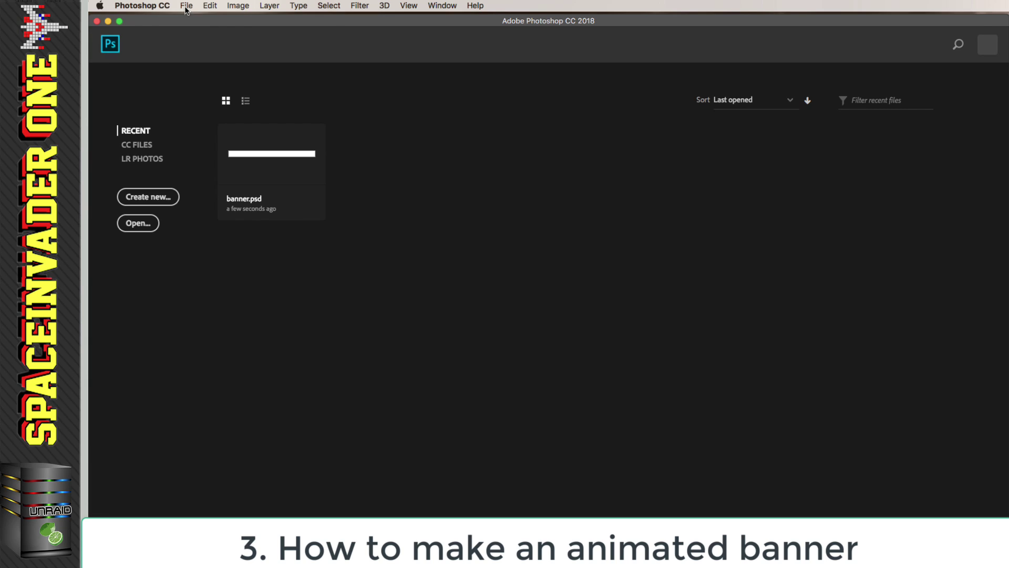
pyautogui.click(186, 10)
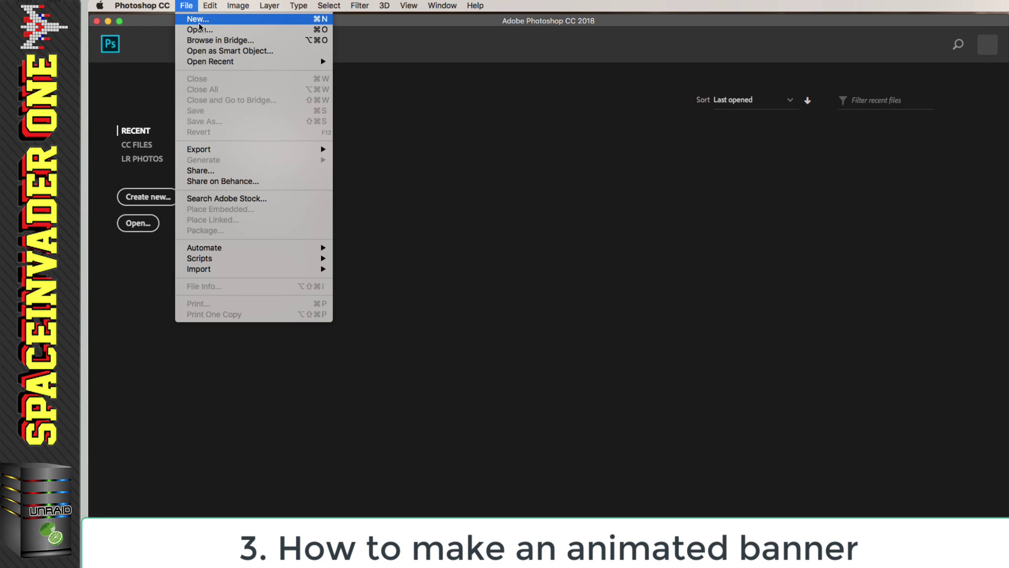
pyautogui.click(199, 18)
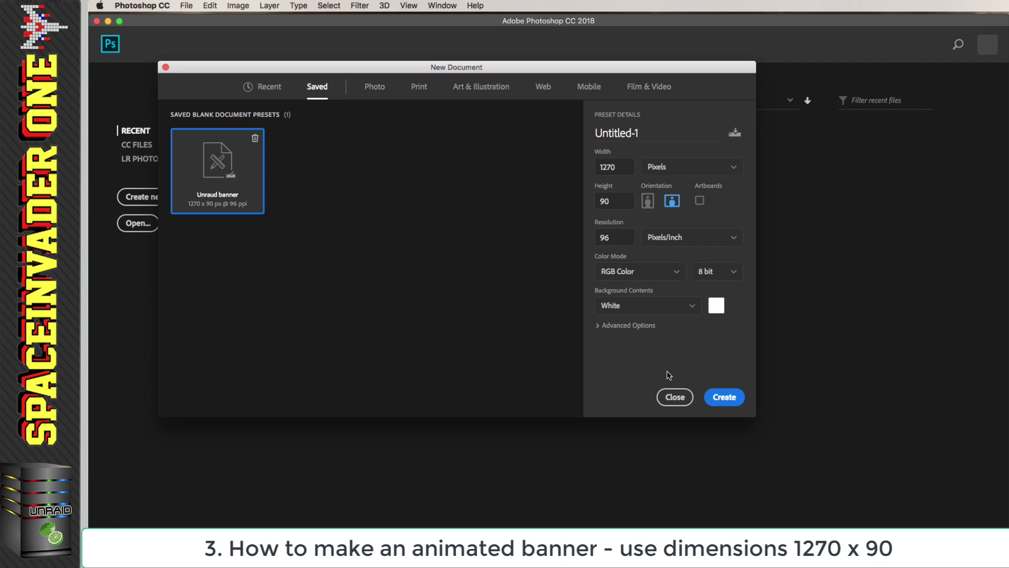
pyautogui.click(673, 396)
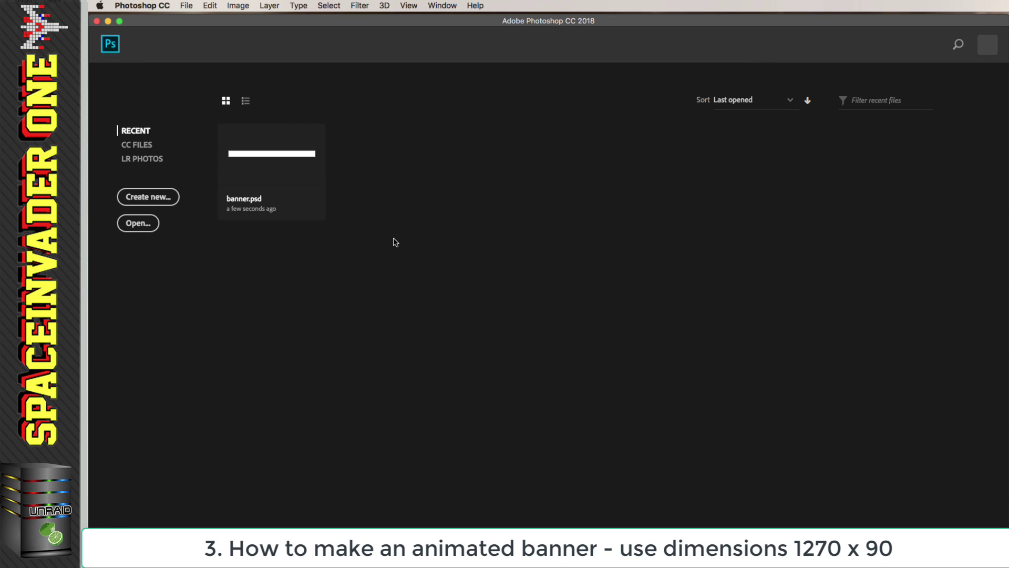
# - Open the recent file banner.psd and show its background, lixux logo and unraid layers
pyautogui.click(263, 160)
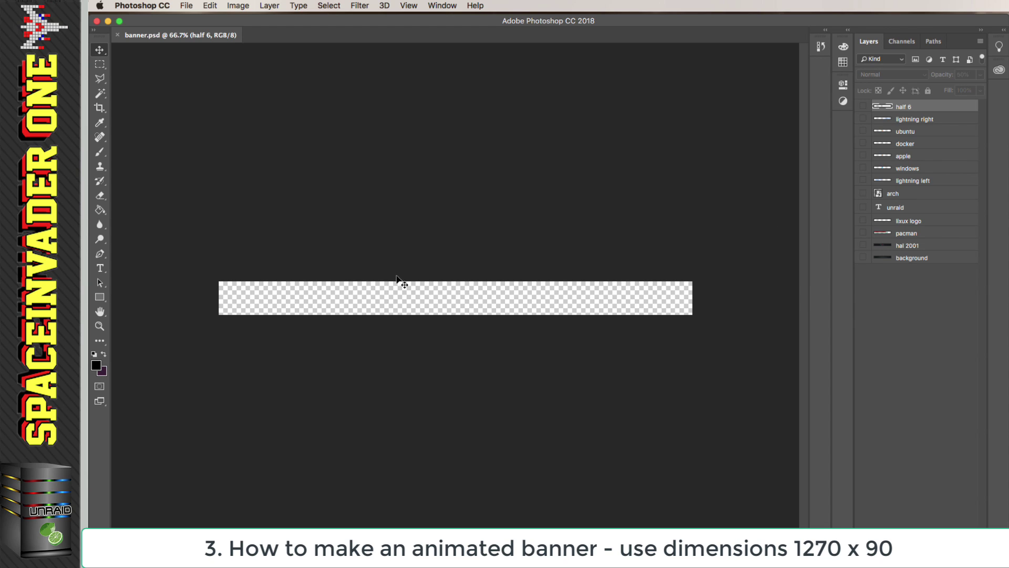
pyautogui.click(863, 258)
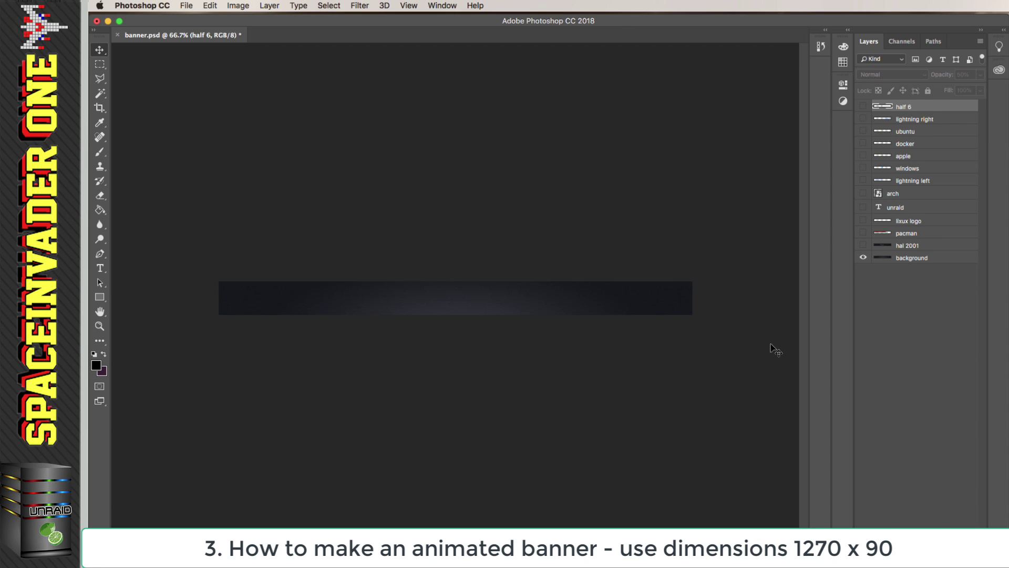
pyautogui.click(863, 220)
pyautogui.click(863, 208)
pyautogui.click(100, 326)
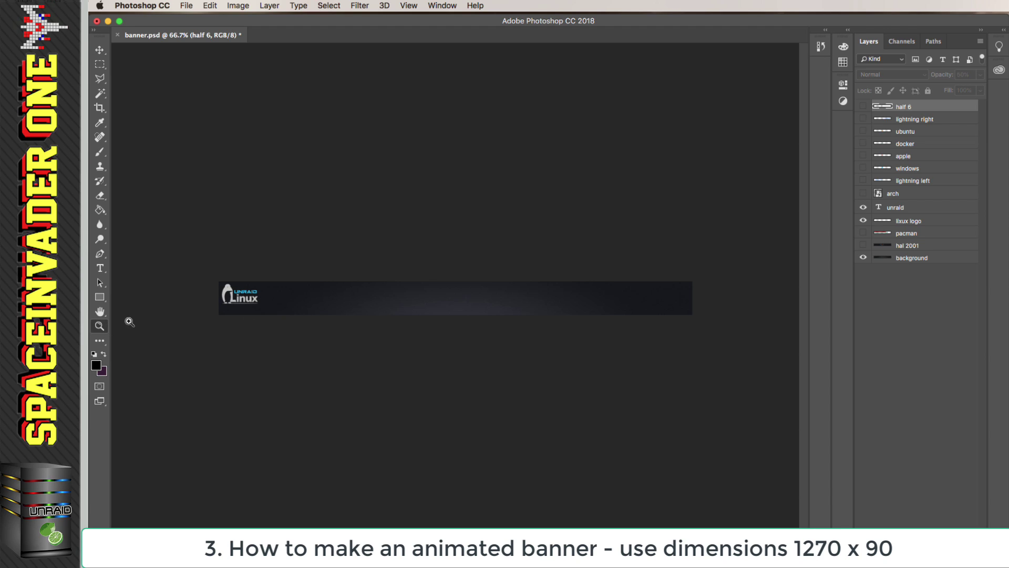
pyautogui.click(237, 298)
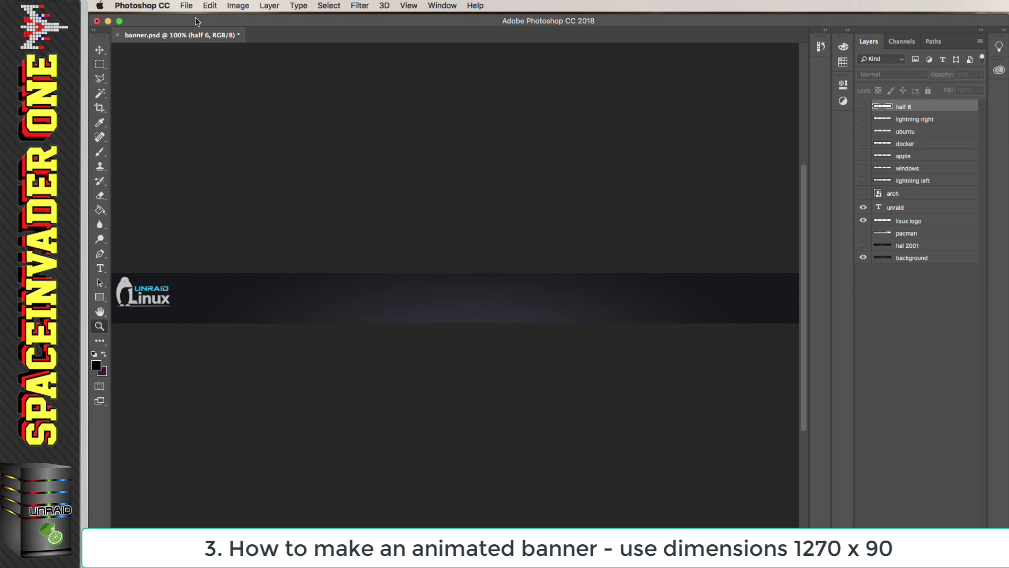
# - Save the current frame as a PNG copy named banner_a.png in the animated banner folder, using the smallest file size
pyautogui.click(187, 7)
pyautogui.click(190, 120)
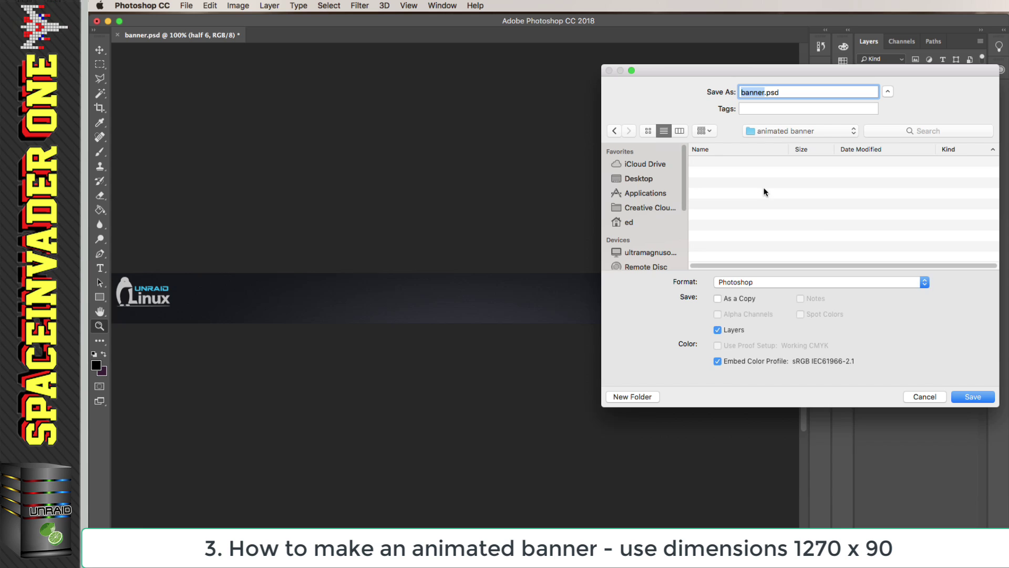
pyautogui.click(841, 283)
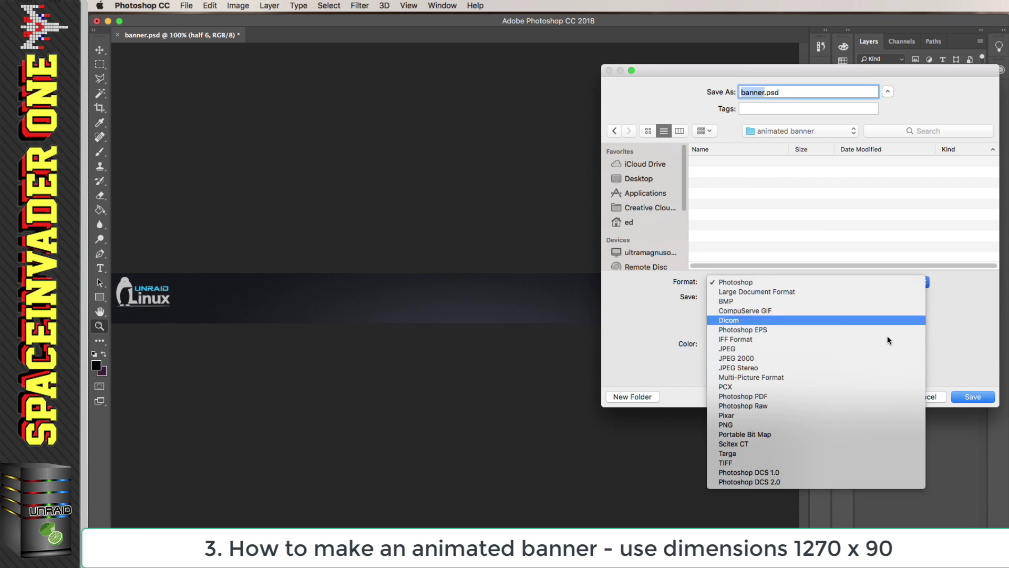
pyautogui.click(870, 424)
pyautogui.write('_a')
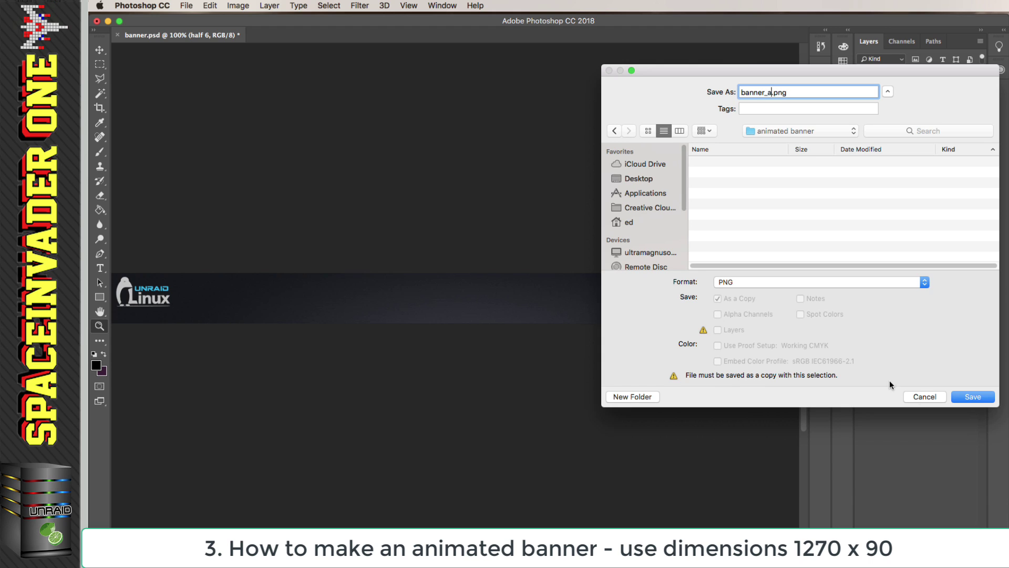
pyautogui.click(966, 402)
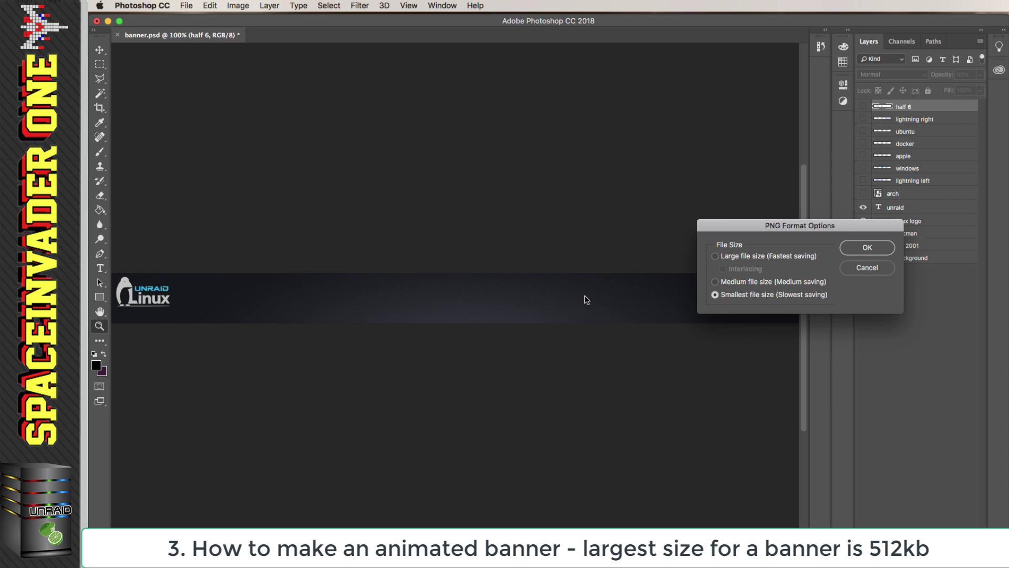
pyautogui.click(867, 248)
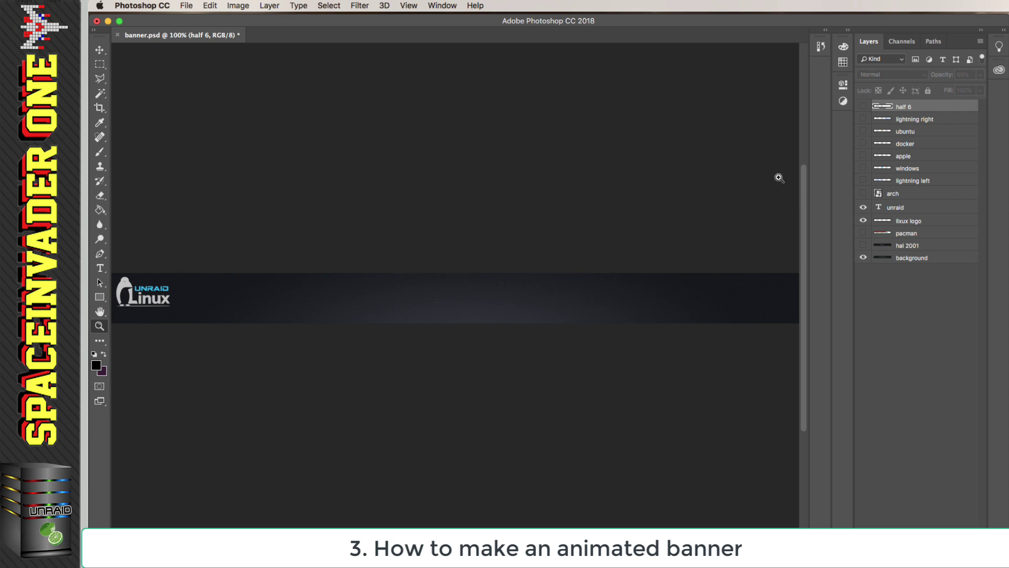
# - Show the windows layer and check its centring against the half 6 overlay, leaving the overlay hidden
pyautogui.click(863, 168)
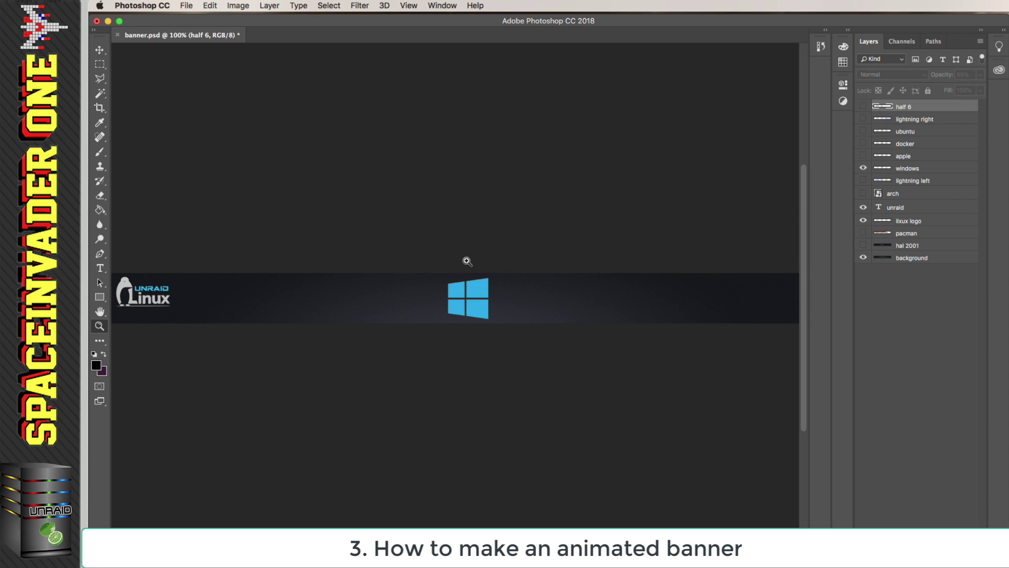
pyautogui.click(863, 106)
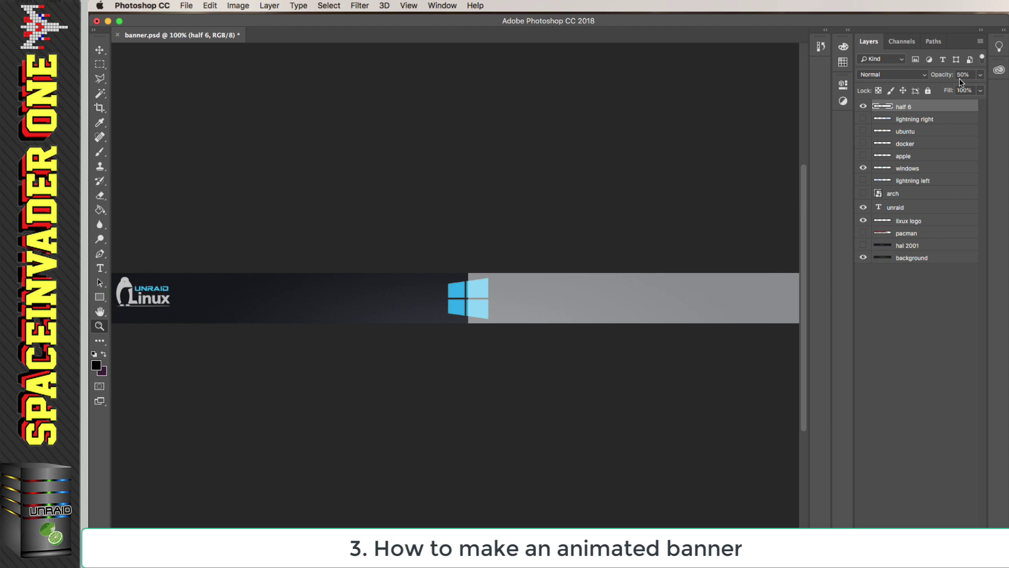
pyautogui.click(862, 108)
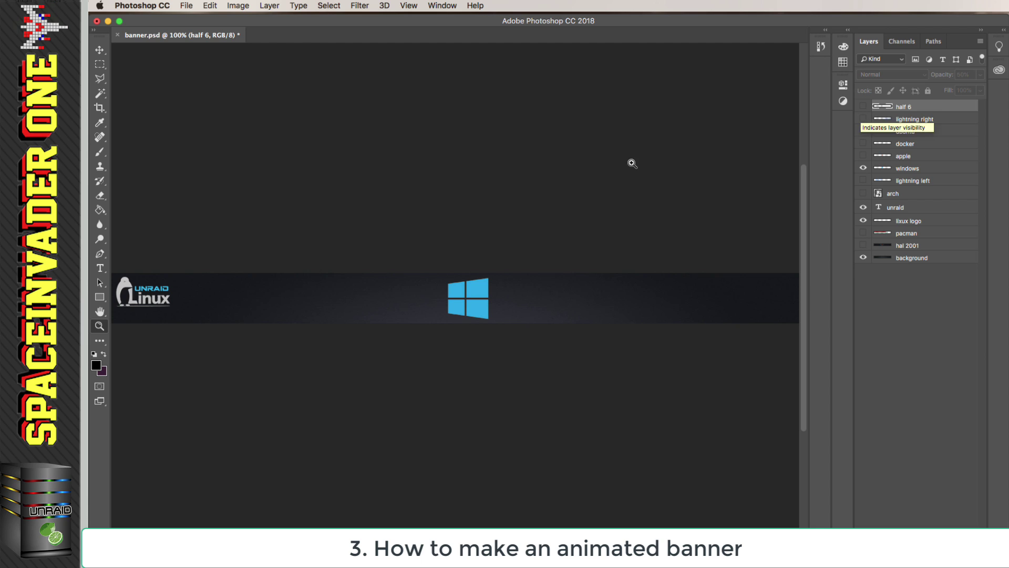
# - Save the windows logo frame as a PNG copy named banner_b.png in the animated banner folder
pyautogui.click(186, 9)
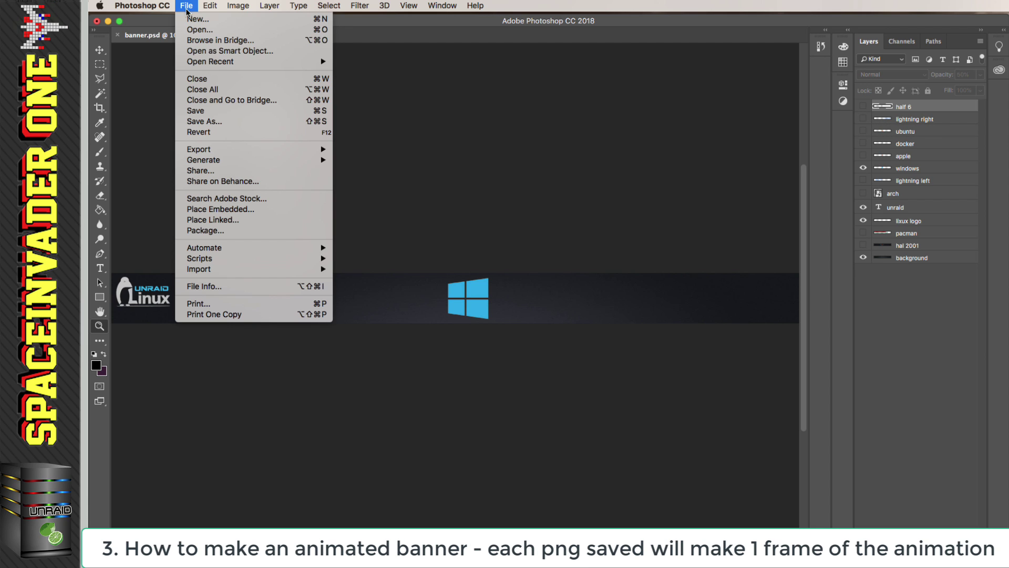
pyautogui.click(212, 122)
pyautogui.click(772, 93)
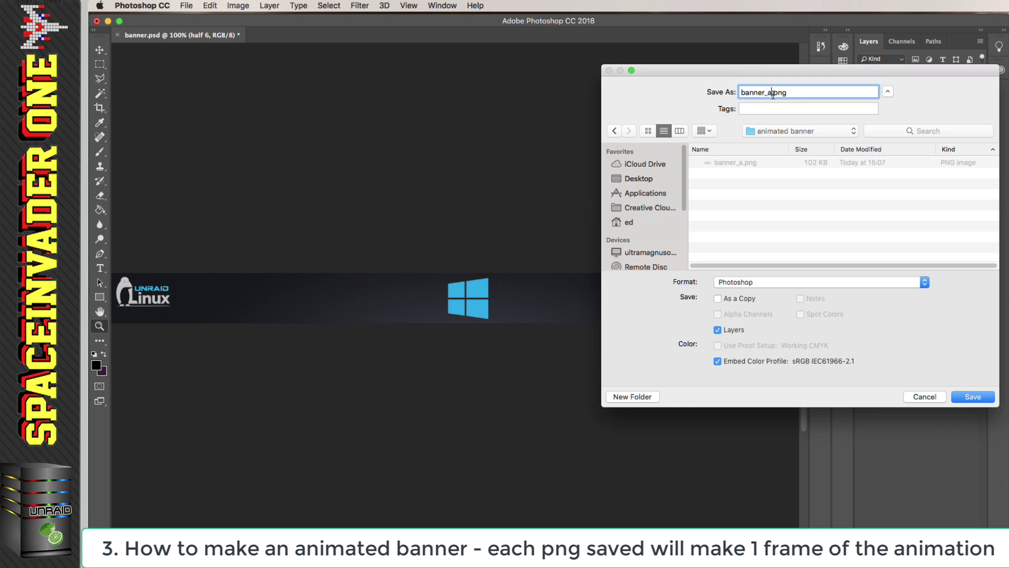
pyautogui.press('BackSpace')
pyautogui.write('b')
pyautogui.click(877, 282)
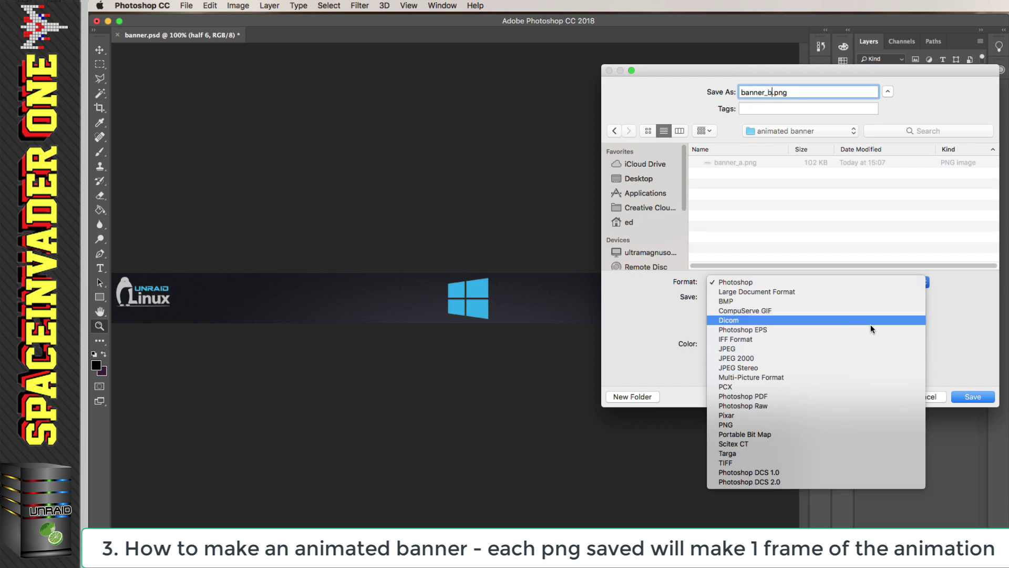
pyautogui.click(854, 424)
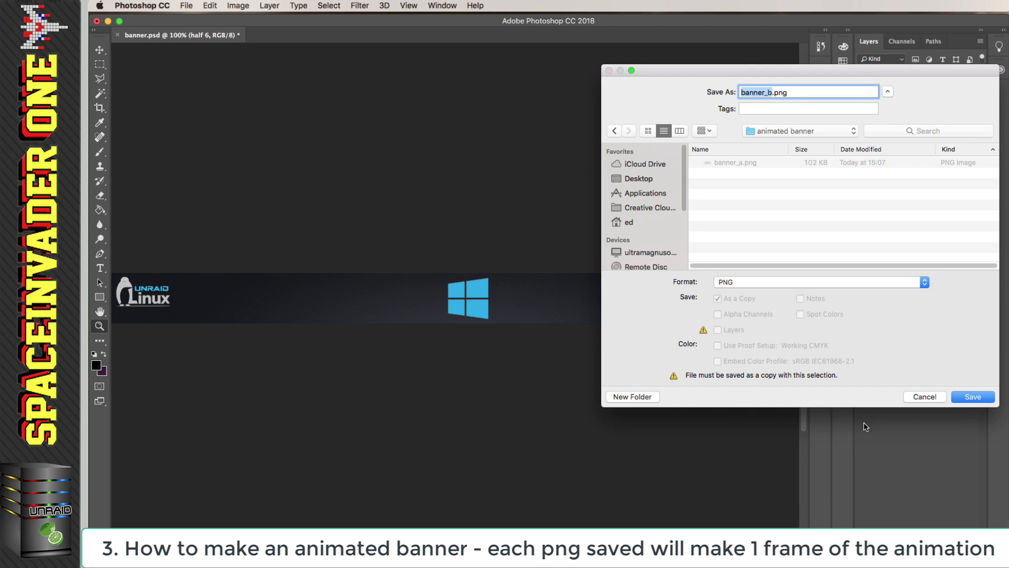
pyautogui.click(971, 401)
pyautogui.click(863, 250)
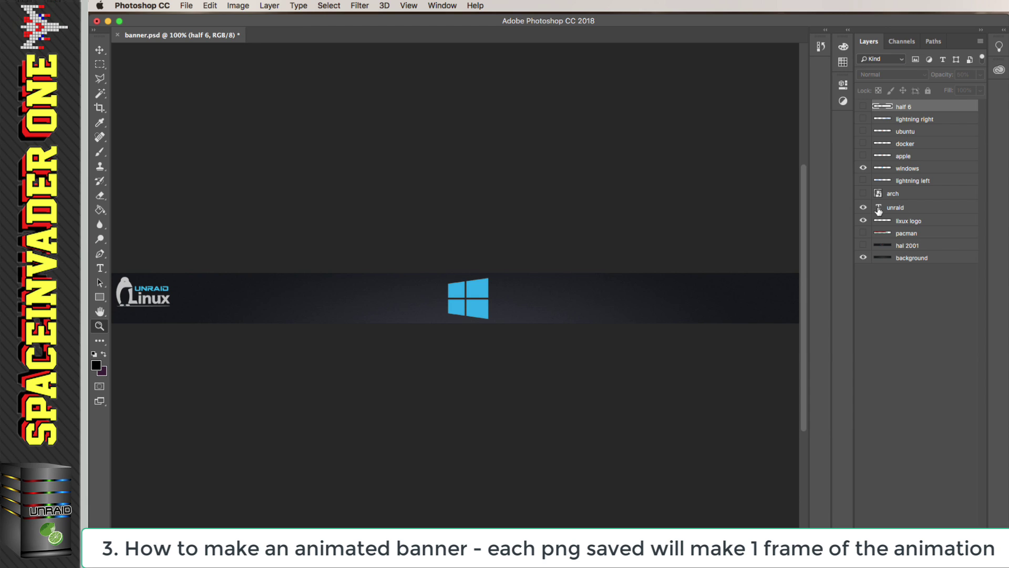
# - Show the arch layer instead of windows and save the frame as a PNG copy named banner_c.png
pyautogui.click(863, 194)
pyautogui.click(863, 168)
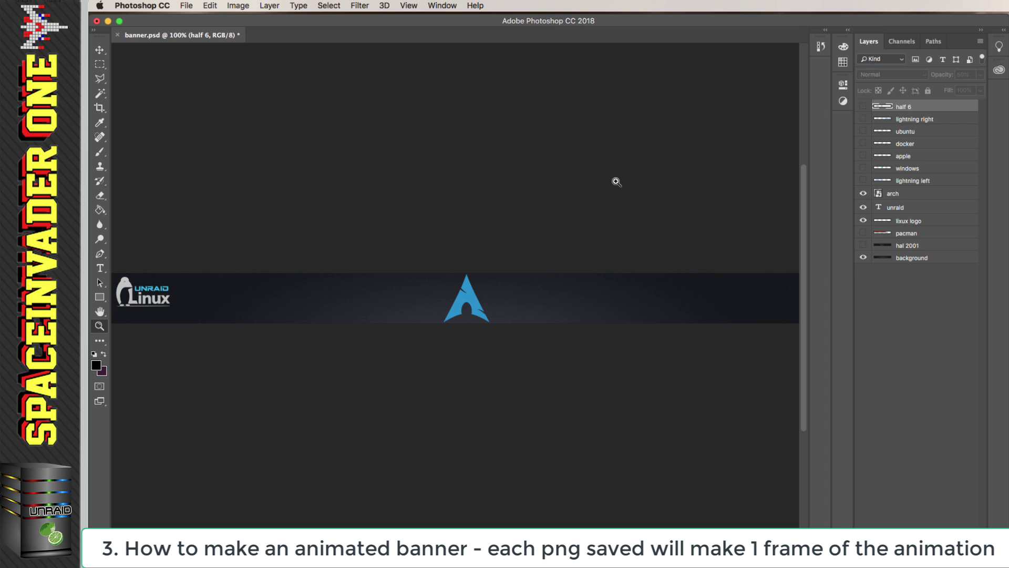
pyautogui.click(187, 5)
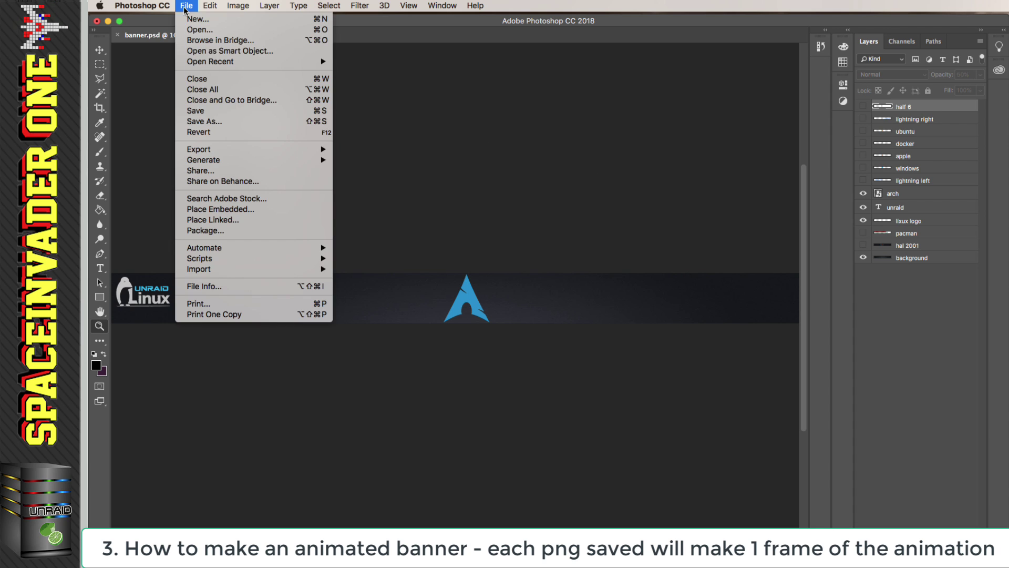
pyautogui.click(210, 119)
pyautogui.press('BackSpace')
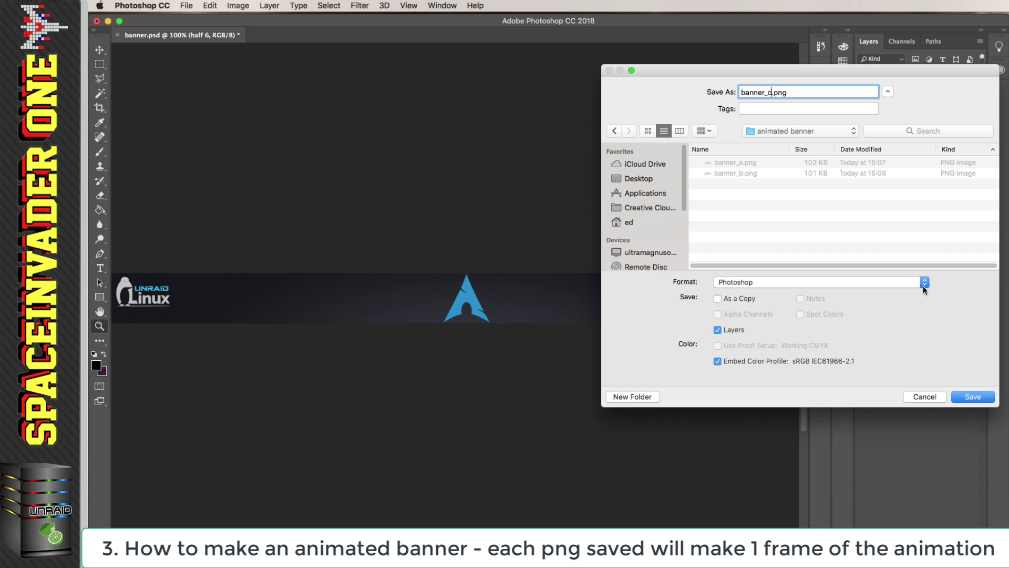
pyautogui.click(923, 284)
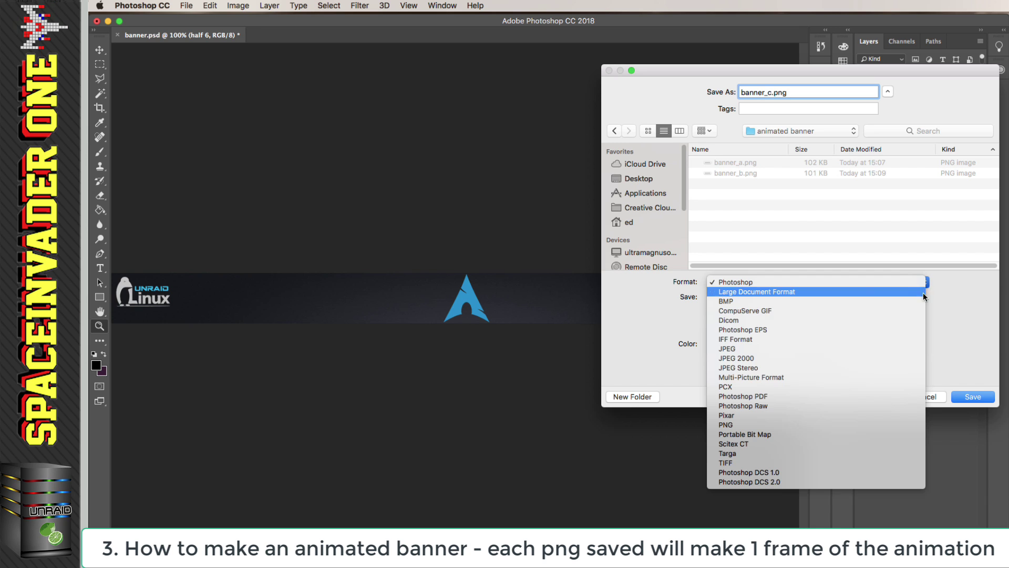
pyautogui.click(886, 423)
pyautogui.click(973, 397)
pyautogui.click(857, 248)
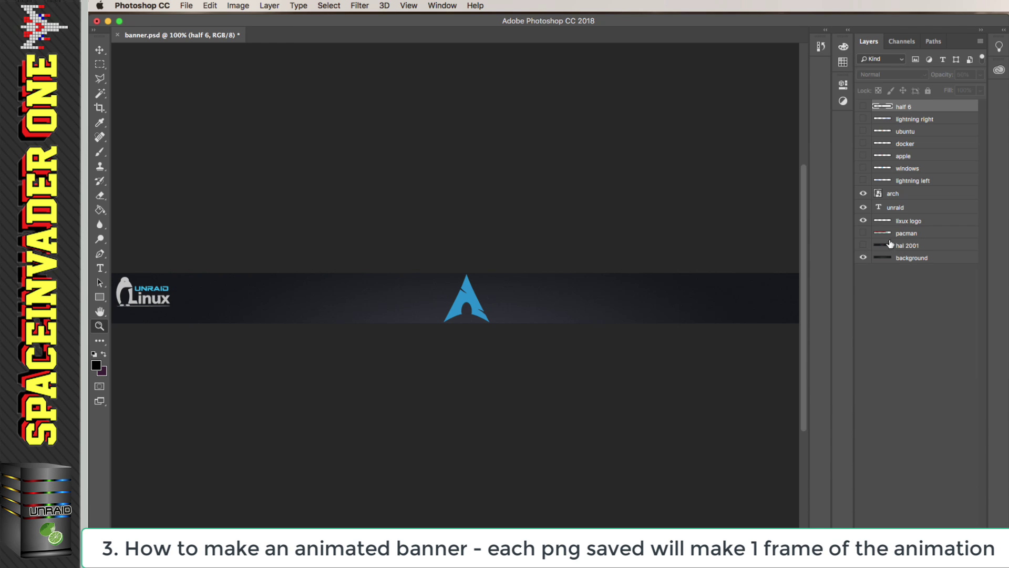
# - Show the apple layer instead of arch and save the frame as PNG banner_d.png in the animated banner folder
pyautogui.click(863, 195)
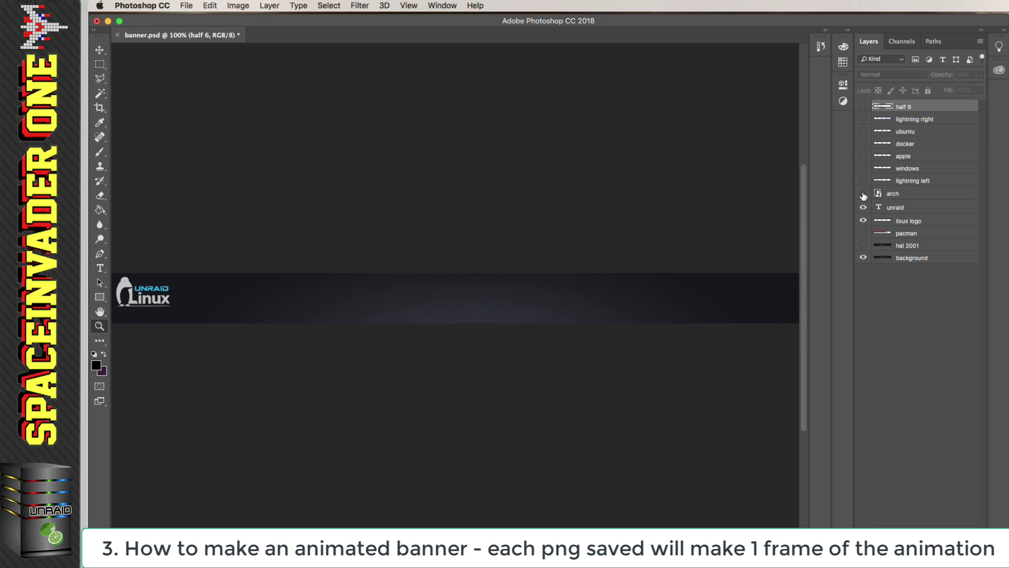
pyautogui.click(863, 156)
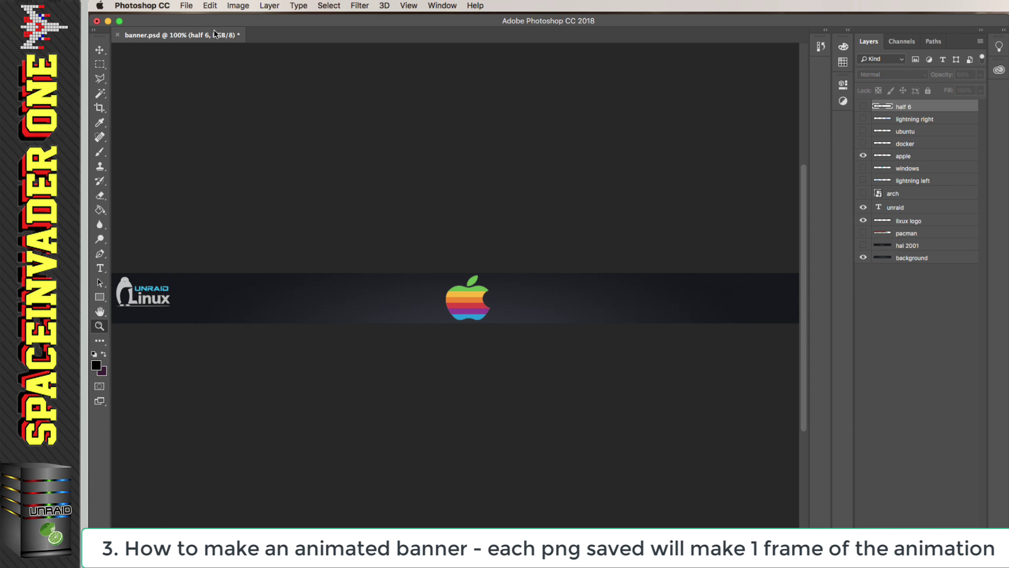
pyautogui.click(188, 6)
pyautogui.click(199, 122)
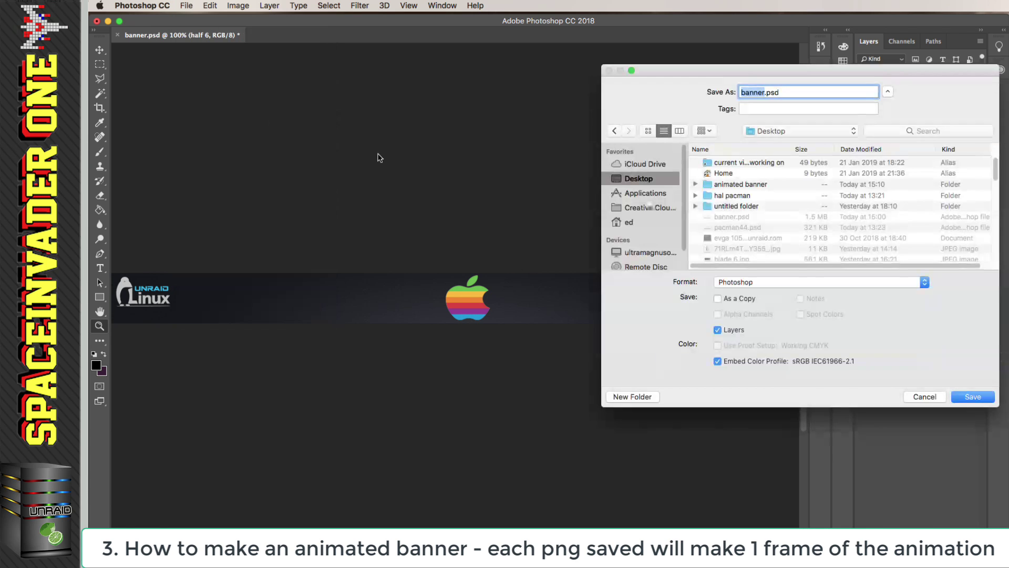
pyautogui.click(729, 184)
pyautogui.click(771, 93)
pyautogui.press('BackSpace')
pyautogui.write('d')
pyautogui.click(867, 282)
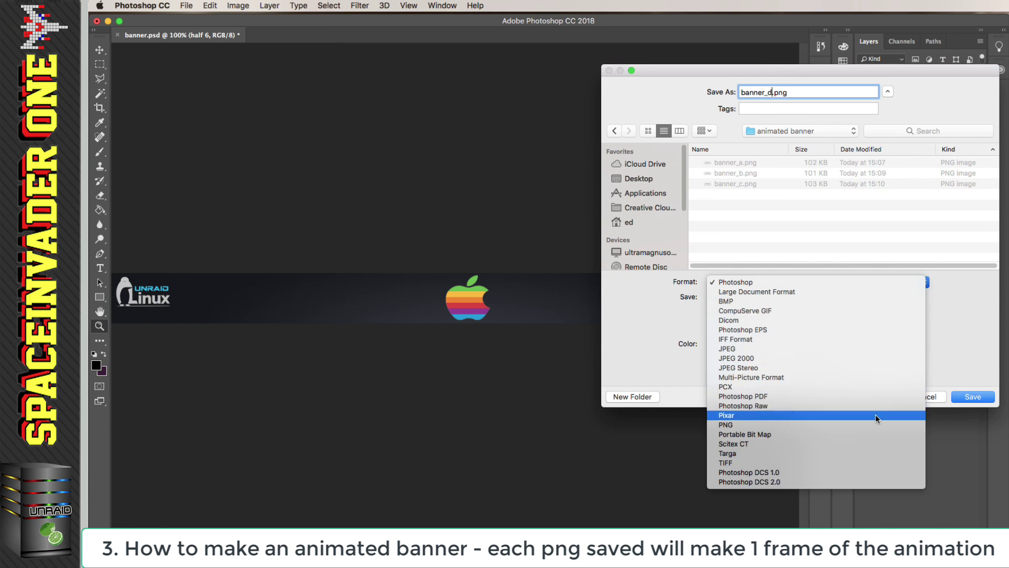
pyautogui.click(875, 424)
pyautogui.click(967, 396)
pyautogui.press('Return')
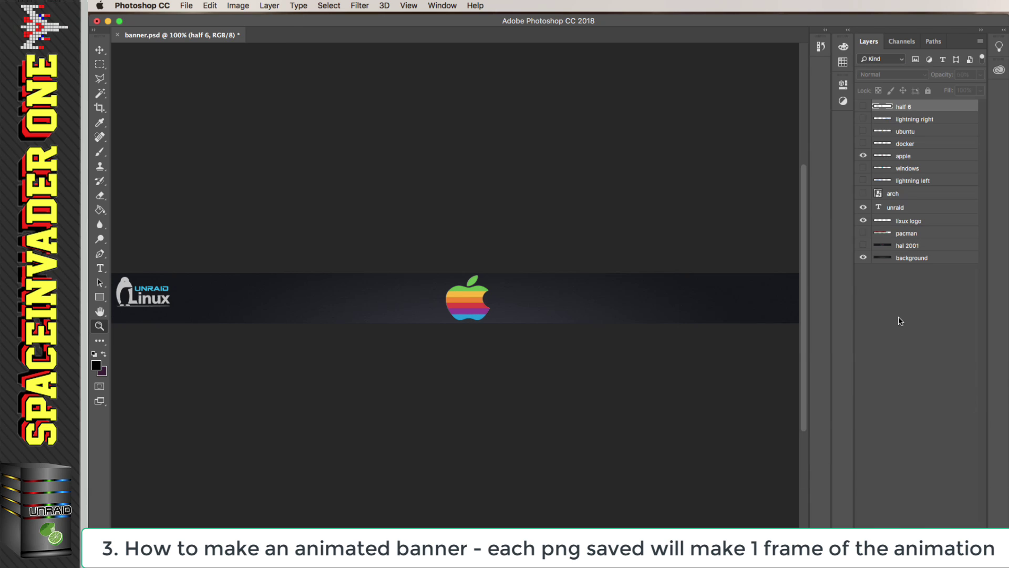
# - Show the ubuntu layer instead of apple and save the frame as banner_e.png in Photoshop format with maximized compatibility
pyautogui.click(863, 156)
pyautogui.click(863, 132)
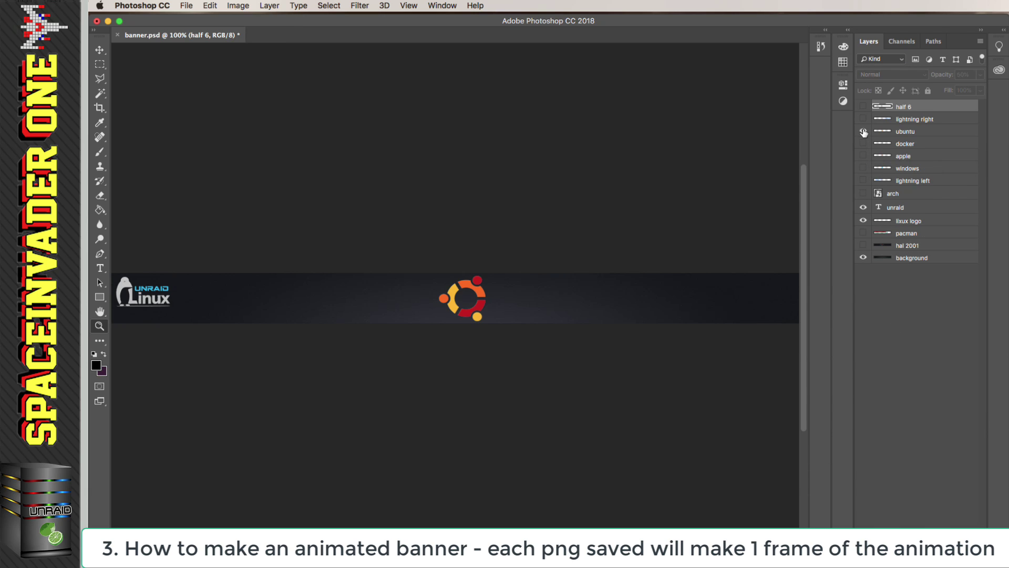
pyautogui.click(187, 6)
pyautogui.click(213, 121)
pyautogui.click(769, 92)
pyautogui.press('BackSpace')
pyautogui.write('e')
pyautogui.click(973, 397)
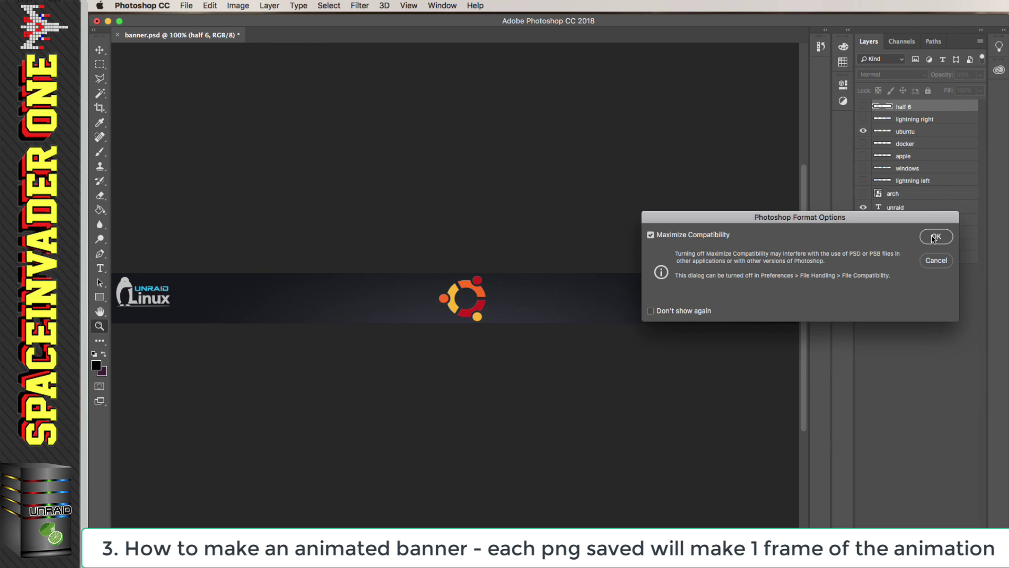
pyautogui.click(933, 237)
# - Show the docker layer instead of ubuntu and save the frame as a PNG copy named banner_f.png in the animated banner folder
pyautogui.click(863, 131)
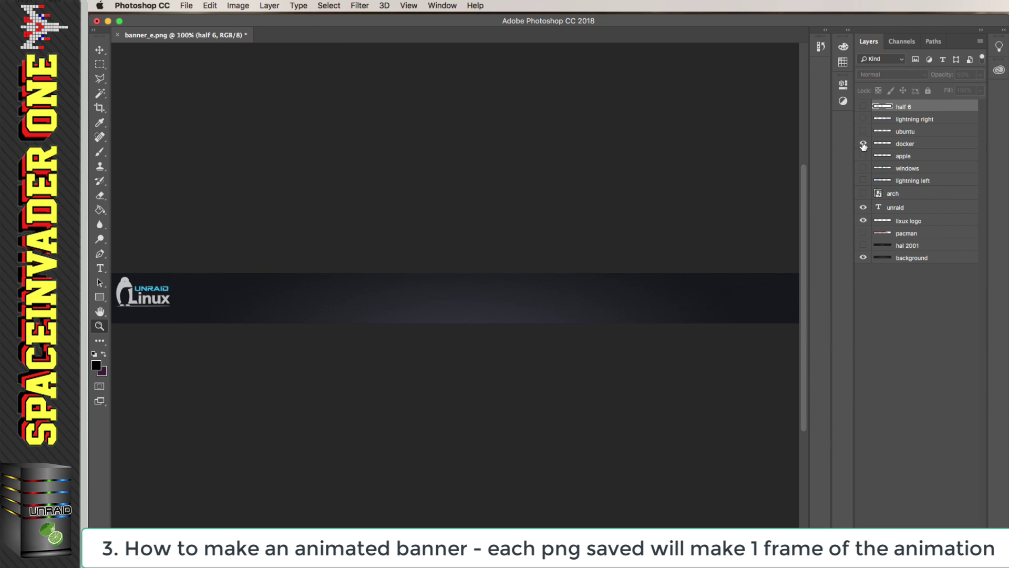
pyautogui.click(863, 143)
pyautogui.click(187, 8)
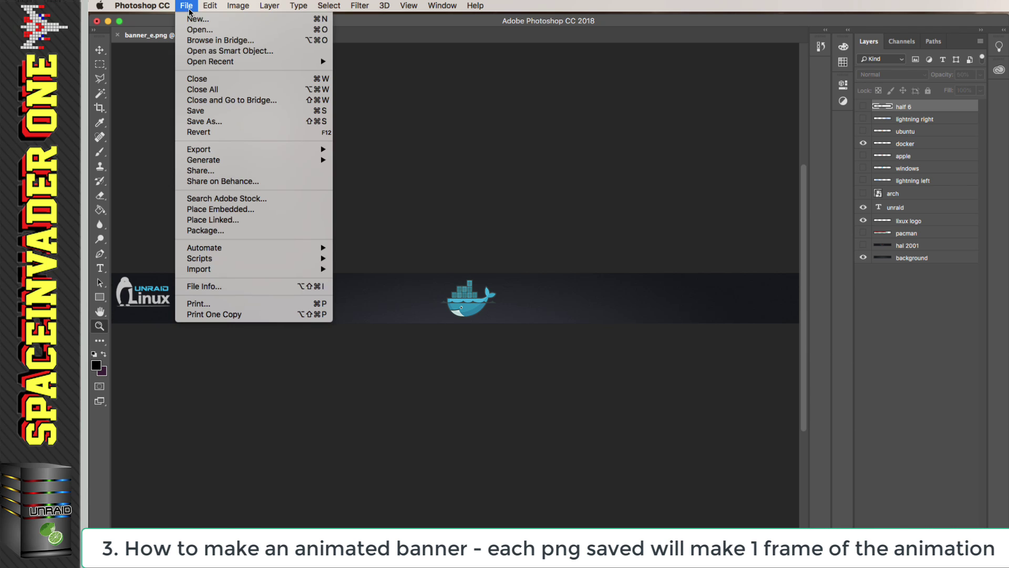
pyautogui.click(212, 122)
pyautogui.click(770, 93)
pyautogui.press('BackSpace')
pyautogui.write('f')
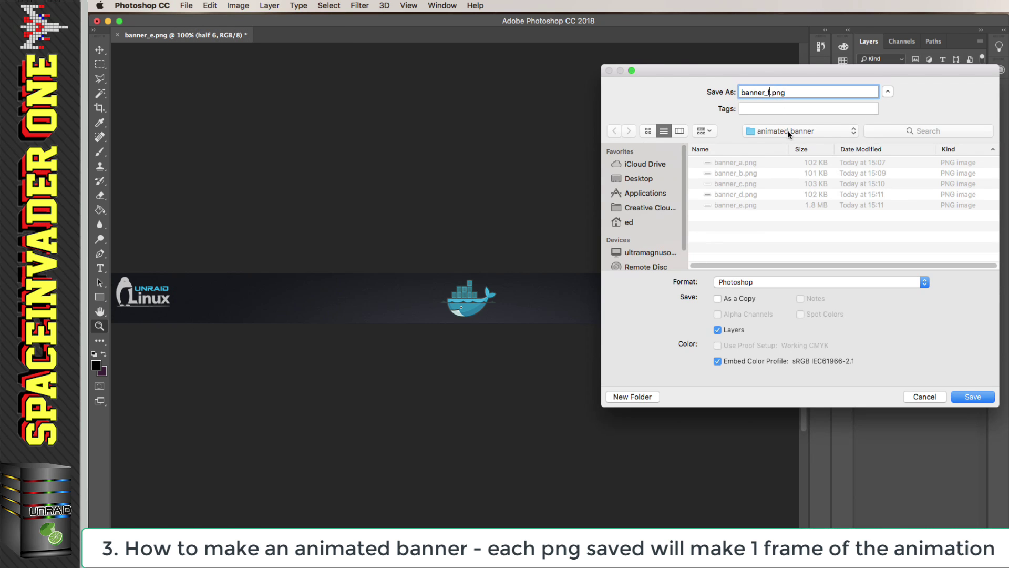
pyautogui.click(923, 282)
pyautogui.click(746, 415)
pyautogui.click(972, 396)
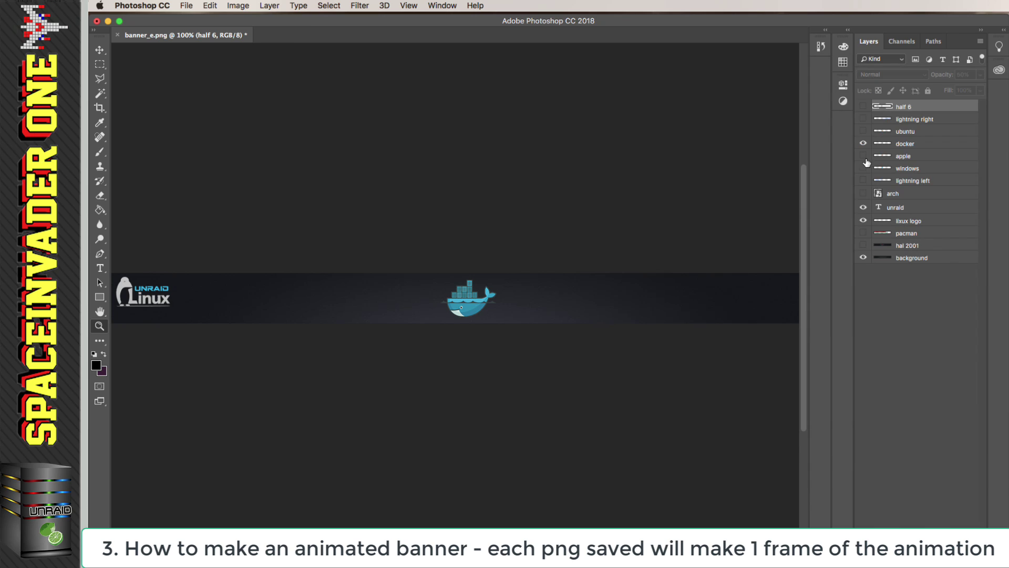
# - Hide the docker layer and show both the lightning left and lightning right layers
pyautogui.click(863, 144)
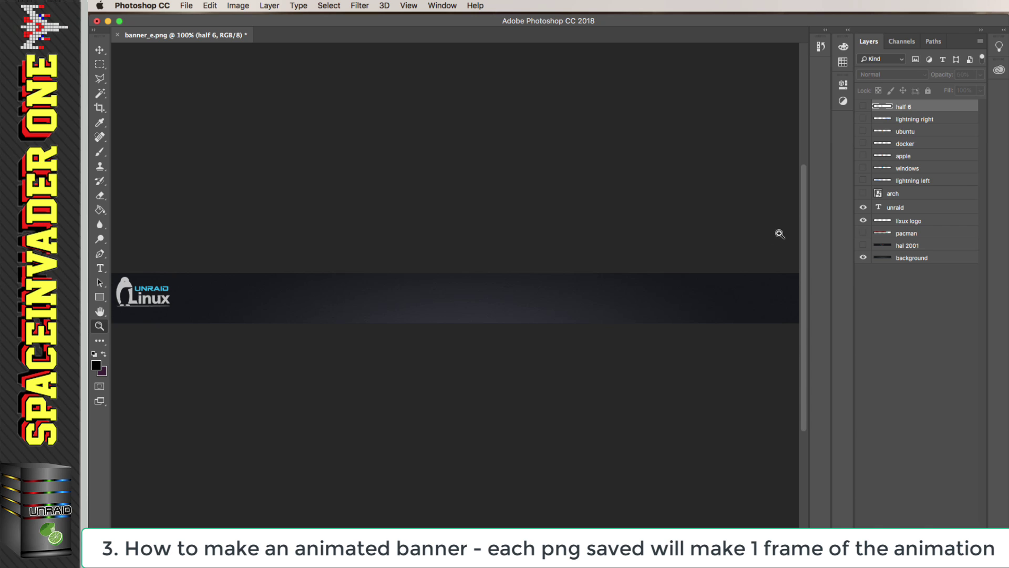
pyautogui.click(864, 181)
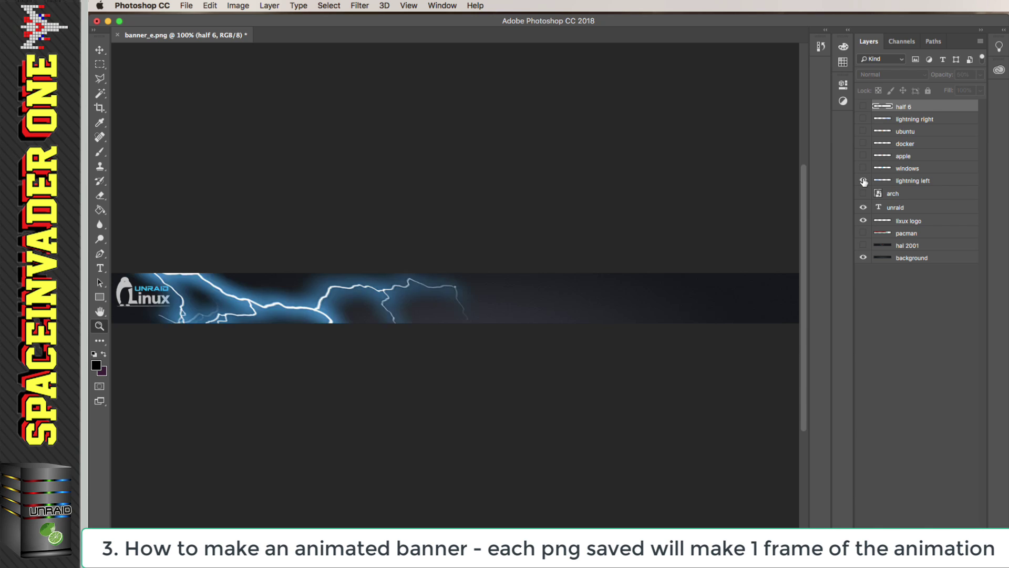
pyautogui.click(863, 106)
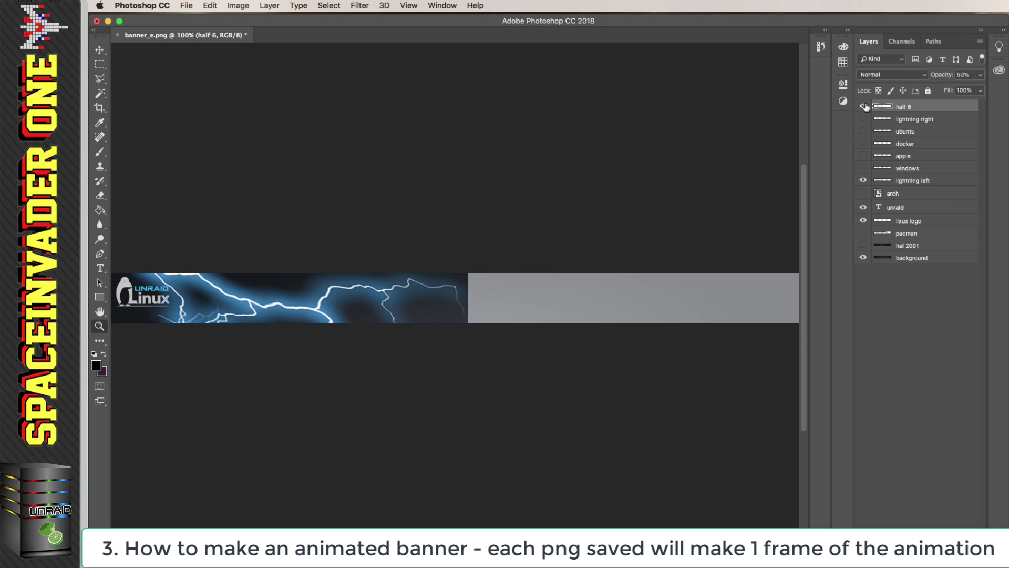
pyautogui.click(863, 107)
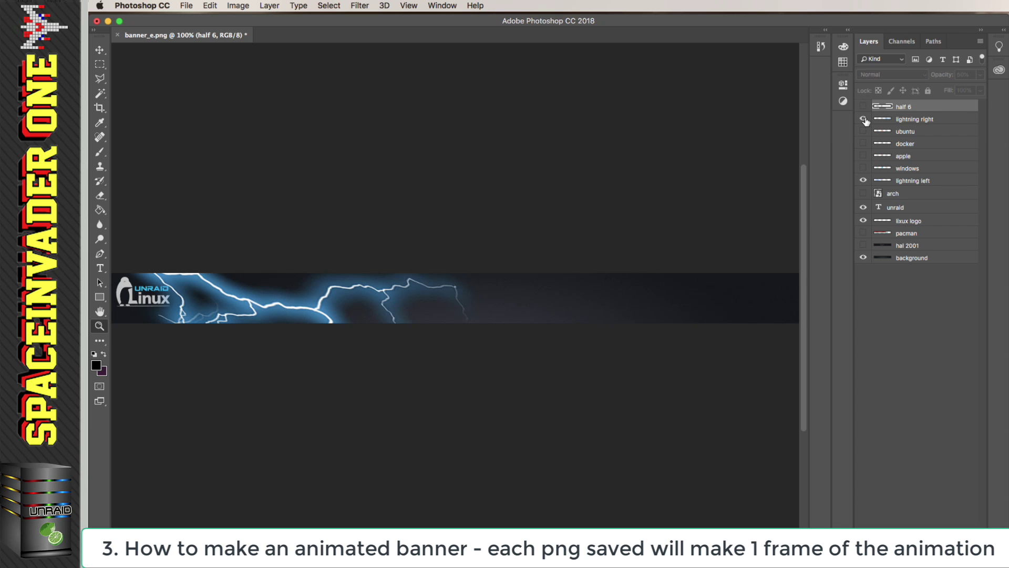
pyautogui.click(864, 119)
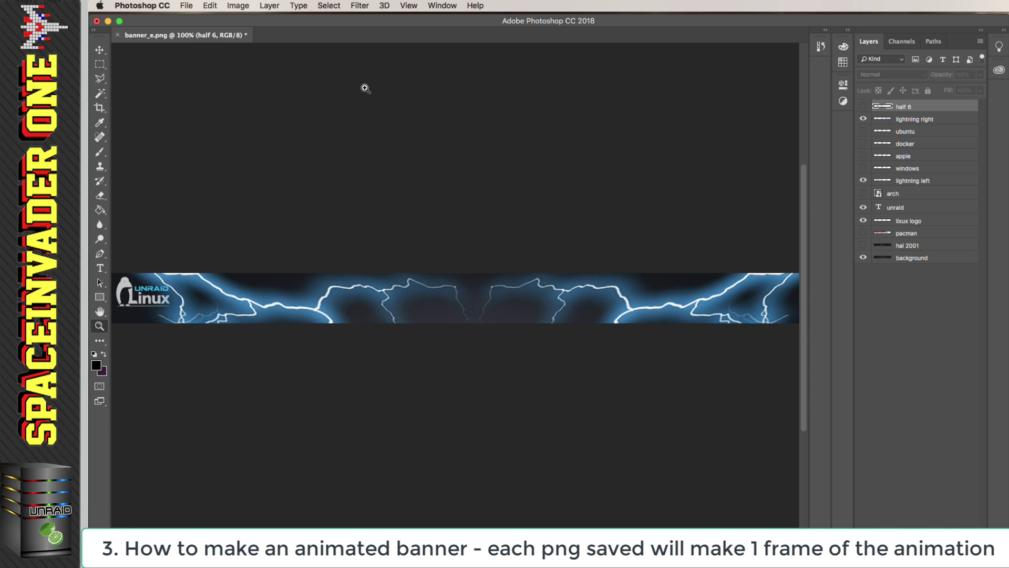
# - Save the lightning frame as a PNG copy named banner_g.png in the animated banner folder
pyautogui.click(187, 5)
pyautogui.click(210, 126)
pyautogui.click(771, 92)
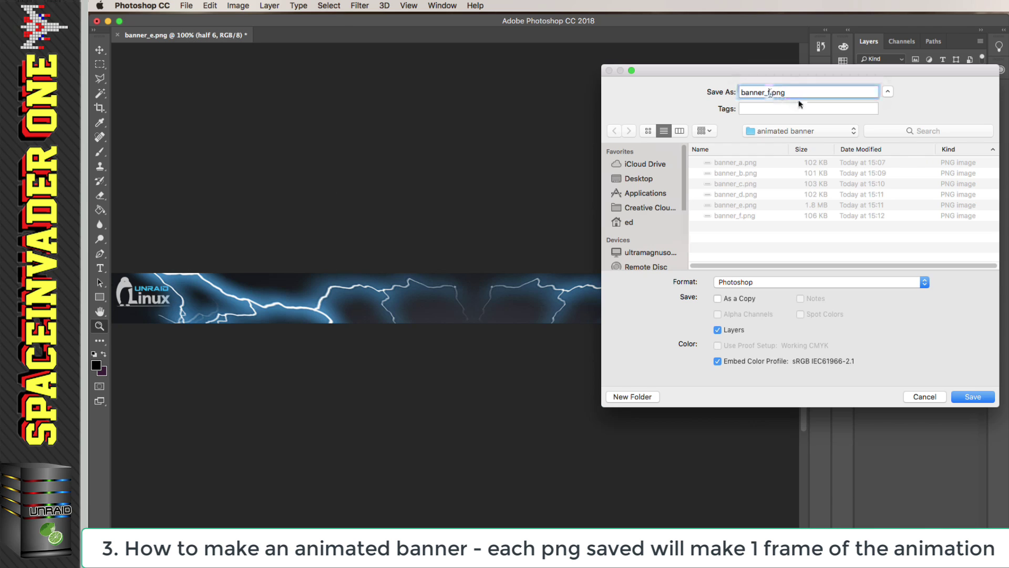
pyautogui.press('BackSpace')
pyautogui.write('g')
pyautogui.click(884, 283)
pyautogui.click(884, 424)
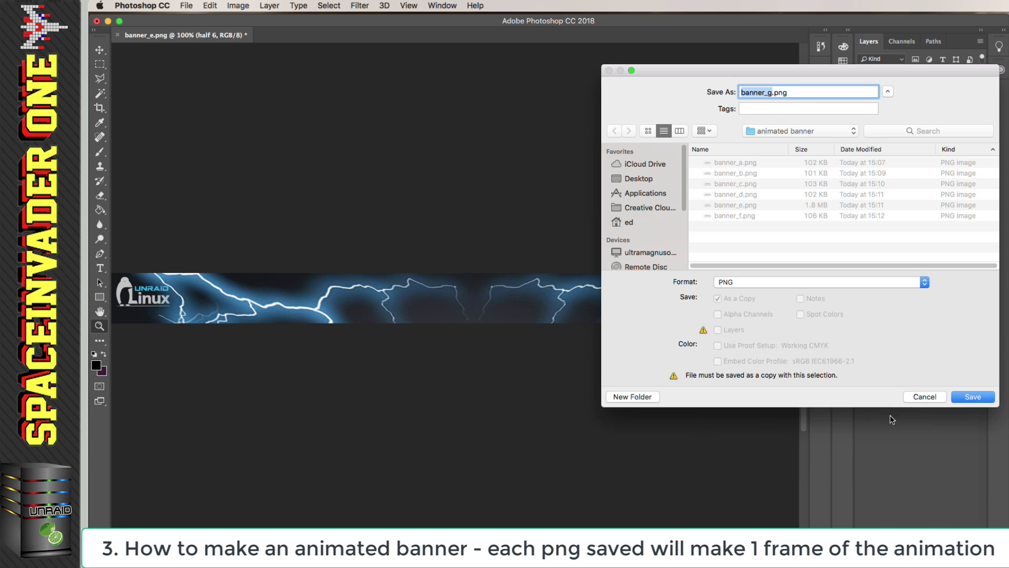
pyautogui.click(972, 398)
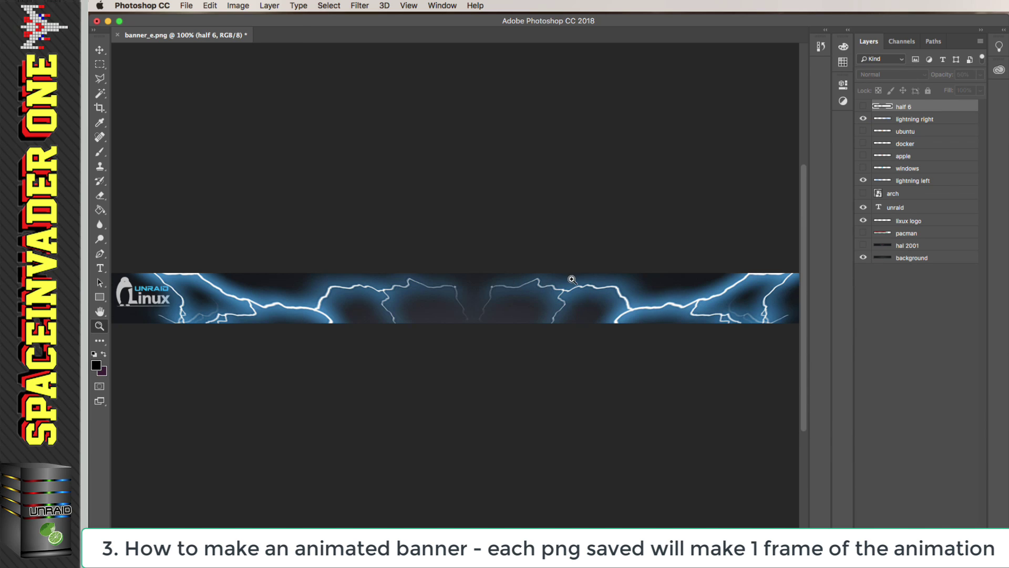
# - Hide both lightning layers and quit Photoshop, saving the changes to the open document
pyautogui.click(863, 118)
pyautogui.click(862, 180)
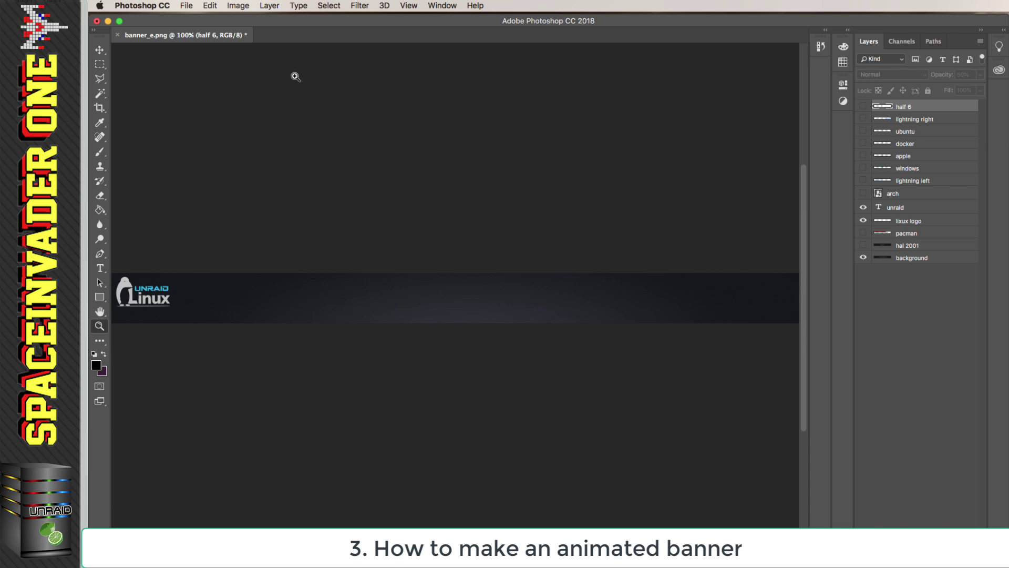
pyautogui.click(142, 6)
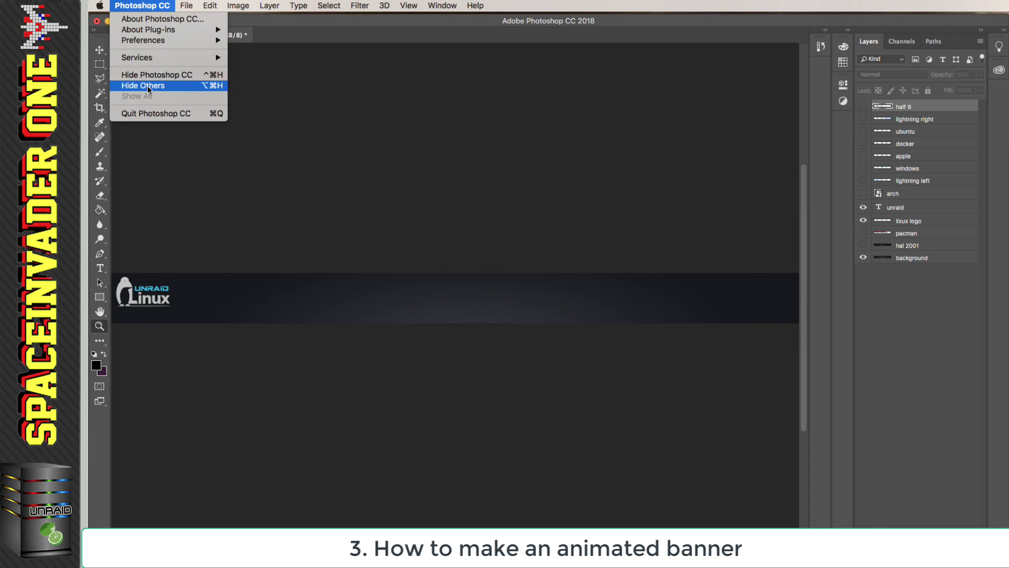
pyautogui.click(152, 115)
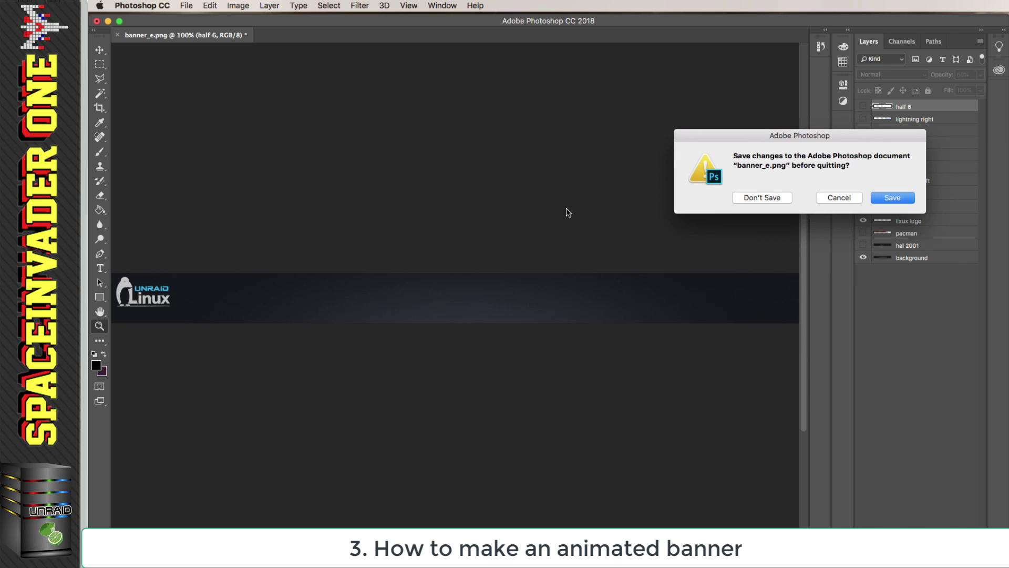
pyautogui.click(892, 198)
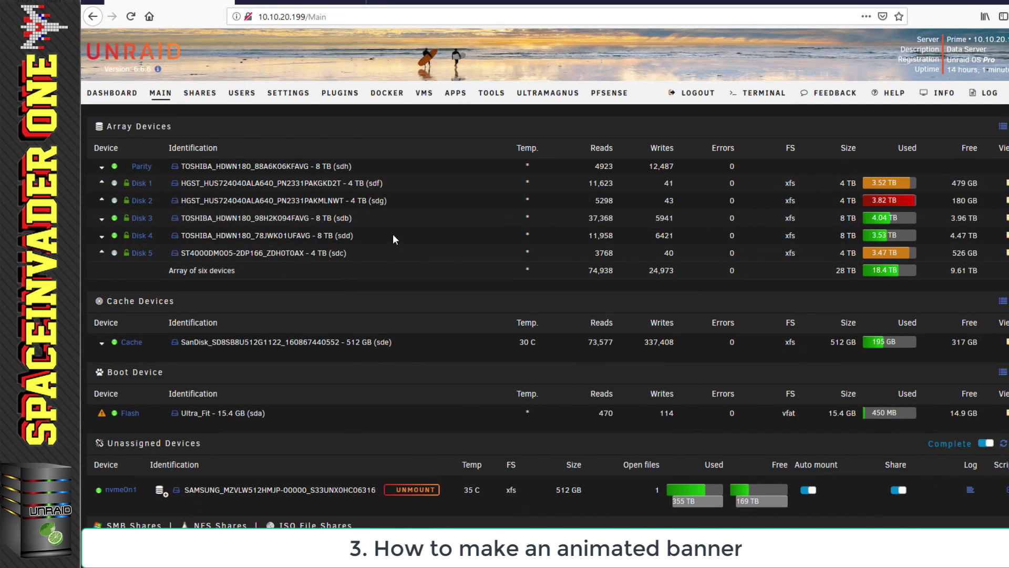
# - Switch to the browser, search Google for "animated png online" and open the ezgif.com APNG maker
pyautogui.click(294, 3)
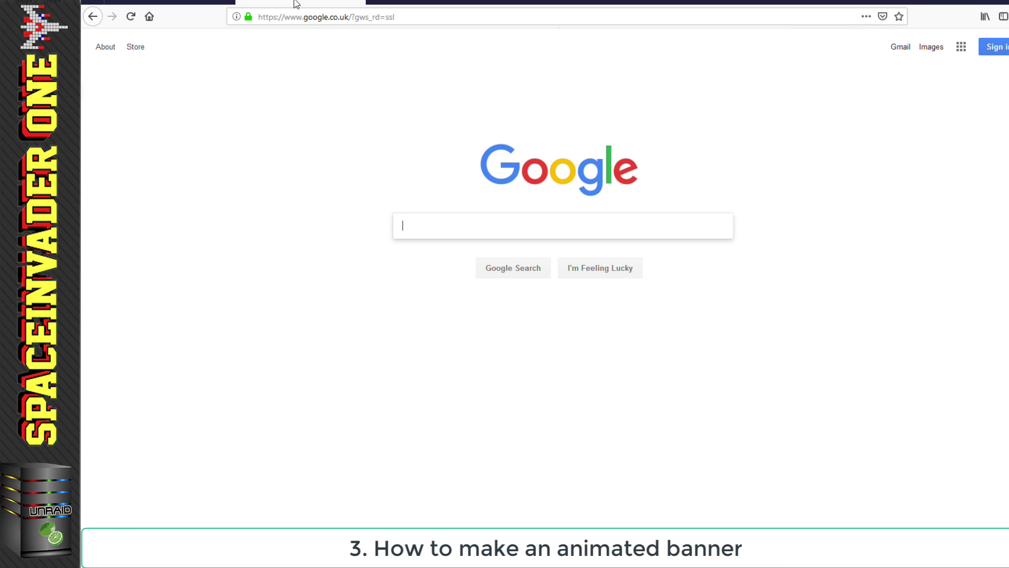
pyautogui.write('anim')
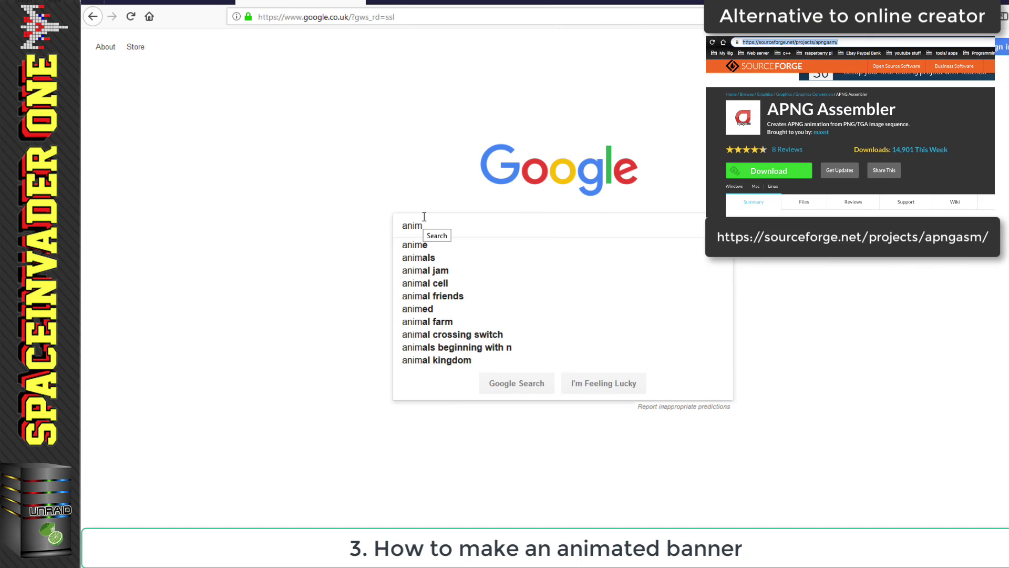
pyautogui.write('ated png online')
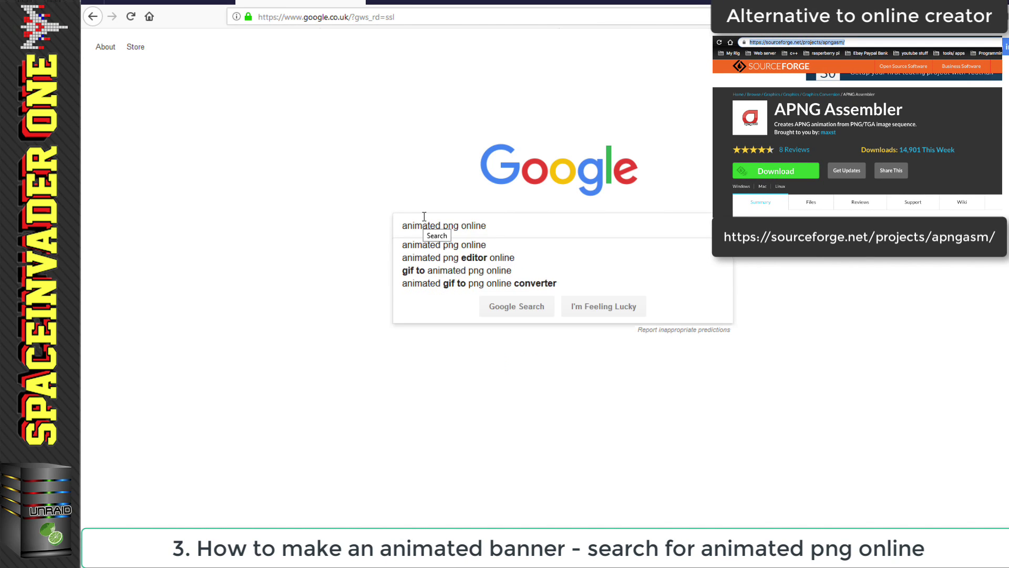
pyautogui.press('Return')
pyautogui.click(305, 138)
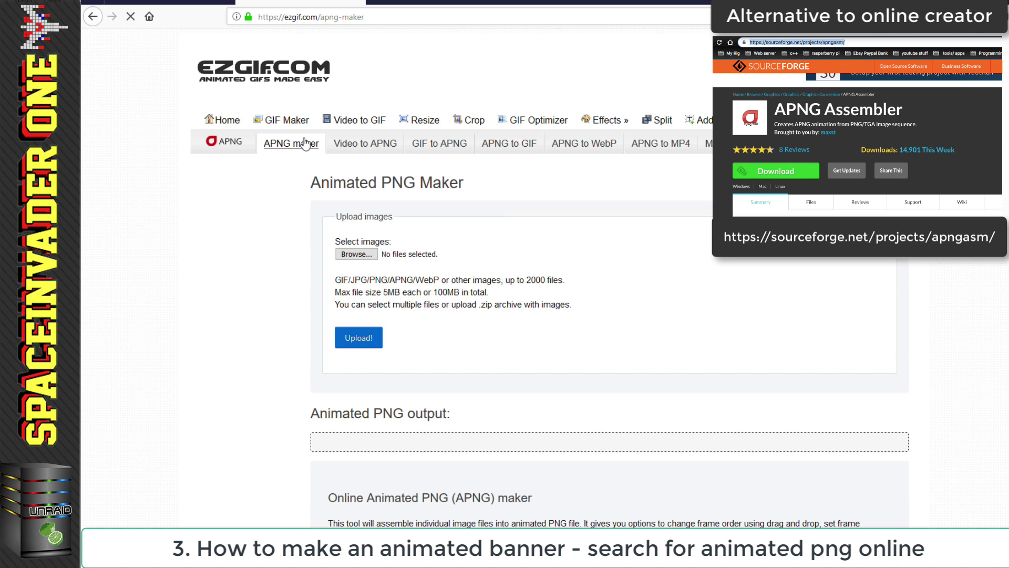
# - Upload banner_a.png through banner_g.png from the animated banner folder to the APNG maker
pyautogui.click(357, 255)
pyautogui.doubleClick(229, 68)
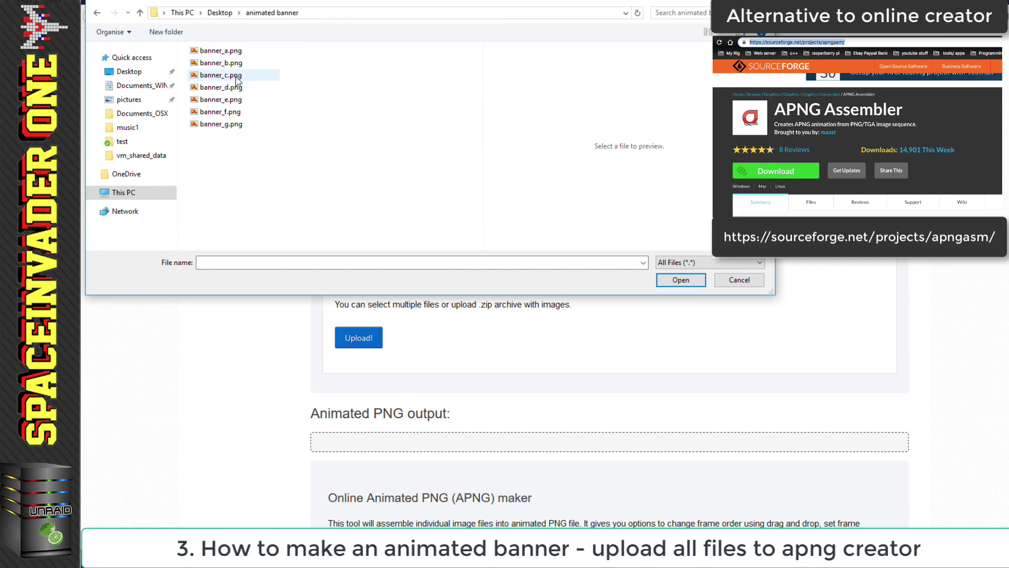
pyautogui.moveTo(235, 138); pyautogui.dragTo(205, 52)
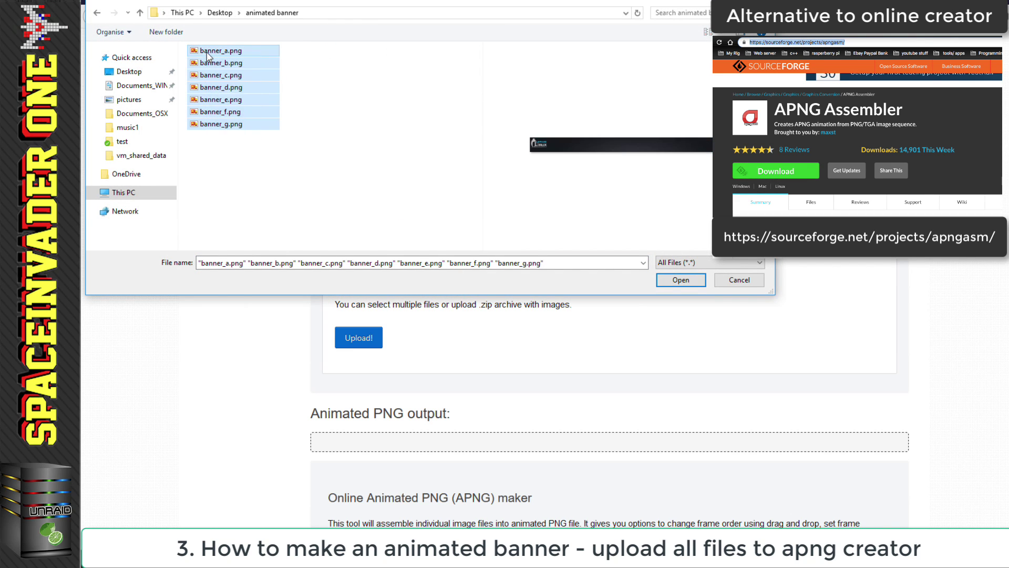
pyautogui.click(673, 280)
pyautogui.click(360, 338)
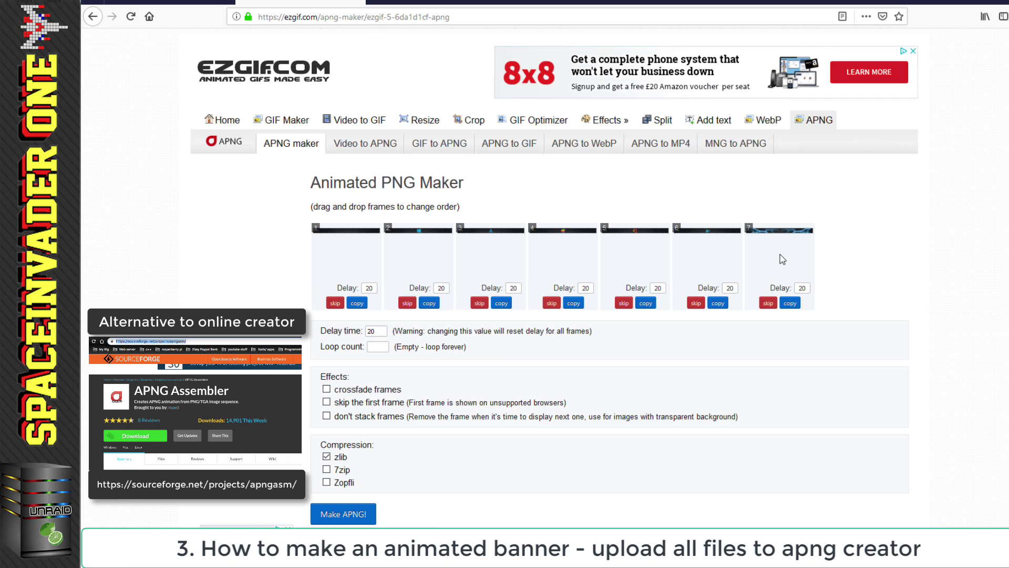
# - Move the lightning frame to second place and set the delay time for all frames to 50
pyautogui.moveTo(775, 263); pyautogui.dragTo(412, 264)
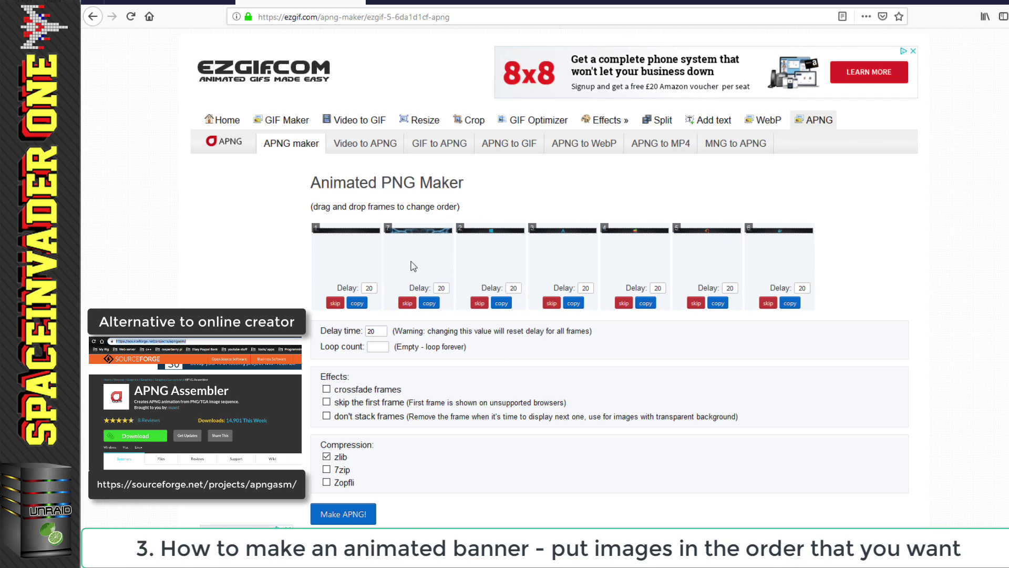
pyautogui.doubleClick(376, 331)
pyautogui.write('50')
# - Set the lightning frame's delay to 10 and make two copies of that frame
pyautogui.doubleClick(442, 289)
pyautogui.write('10')
pyautogui.click(429, 305)
pyautogui.click(429, 304)
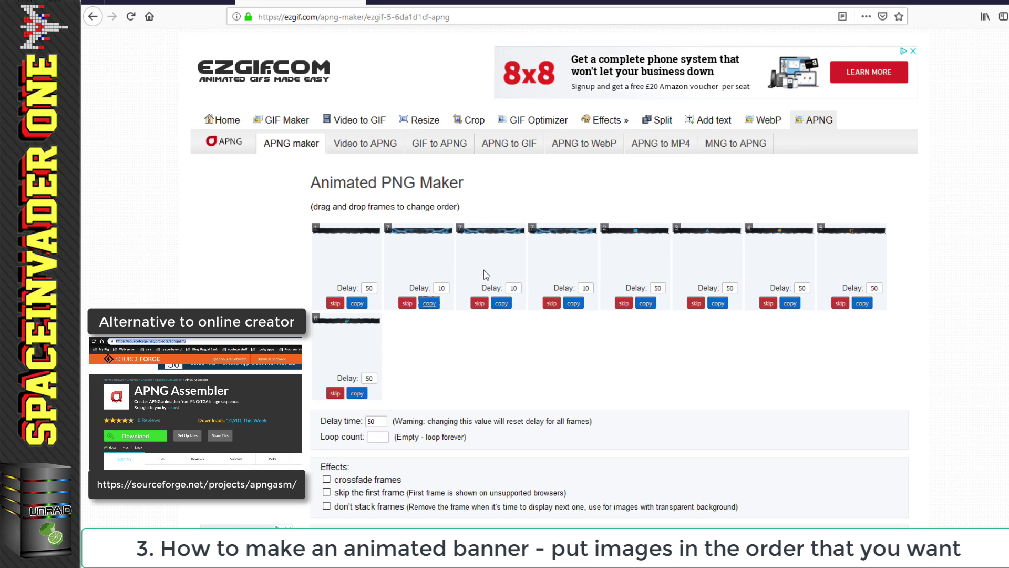
# - Place the lightning copies between the logo frames, adding two more copies so every logo is separated by lightning
pyautogui.moveTo(551, 269); pyautogui.dragTo(644, 272)
pyautogui.moveTo(496, 270); pyautogui.dragTo(707, 299)
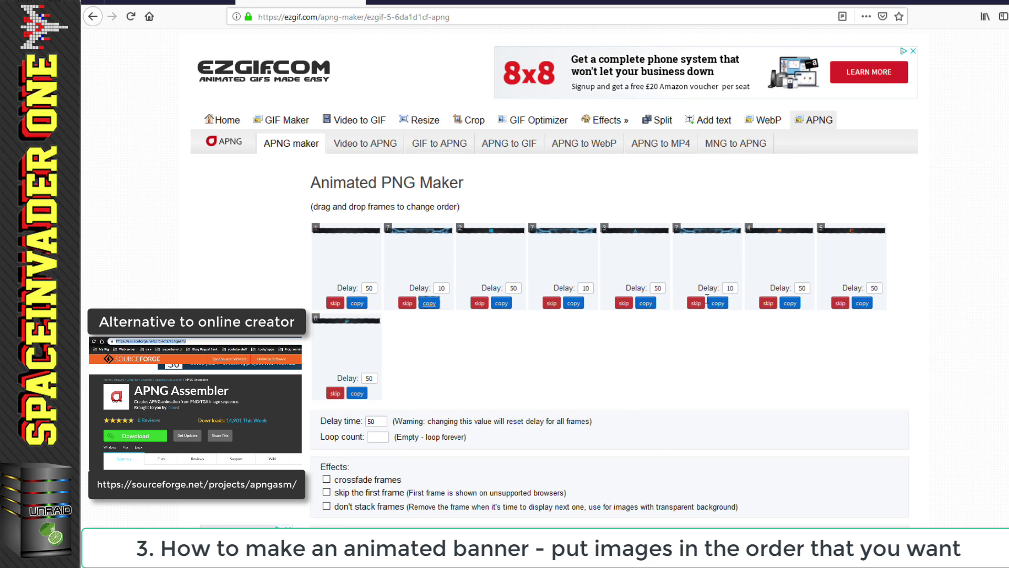
pyautogui.click(718, 303)
pyautogui.moveTo(772, 274); pyautogui.dragTo(856, 276)
pyautogui.click(862, 303)
pyautogui.moveTo(383, 357); pyautogui.dragTo(399, 349)
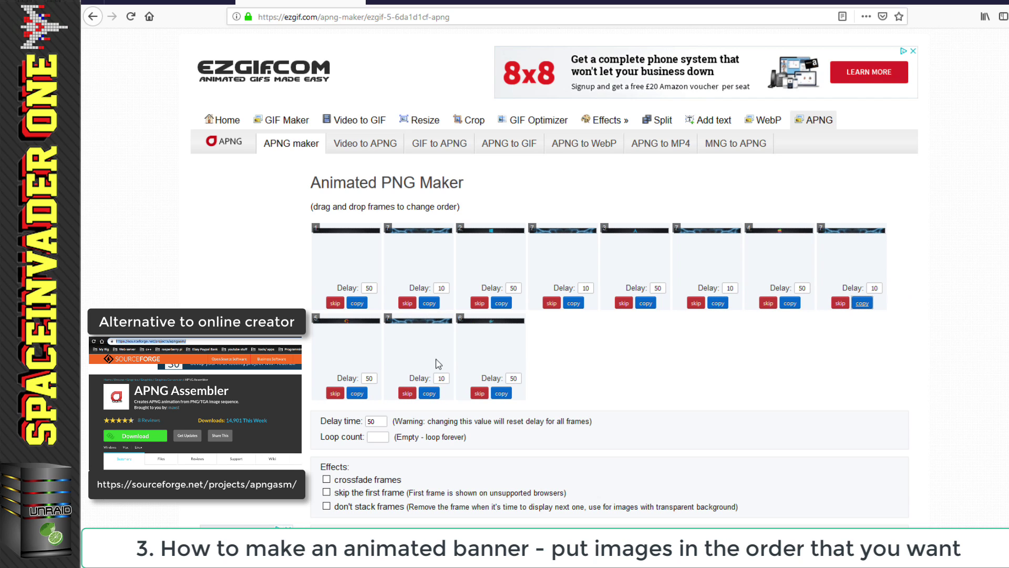
# - Set the first frame's delay to 1000 and generate the animated PNG
pyautogui.doubleClick(366, 287)
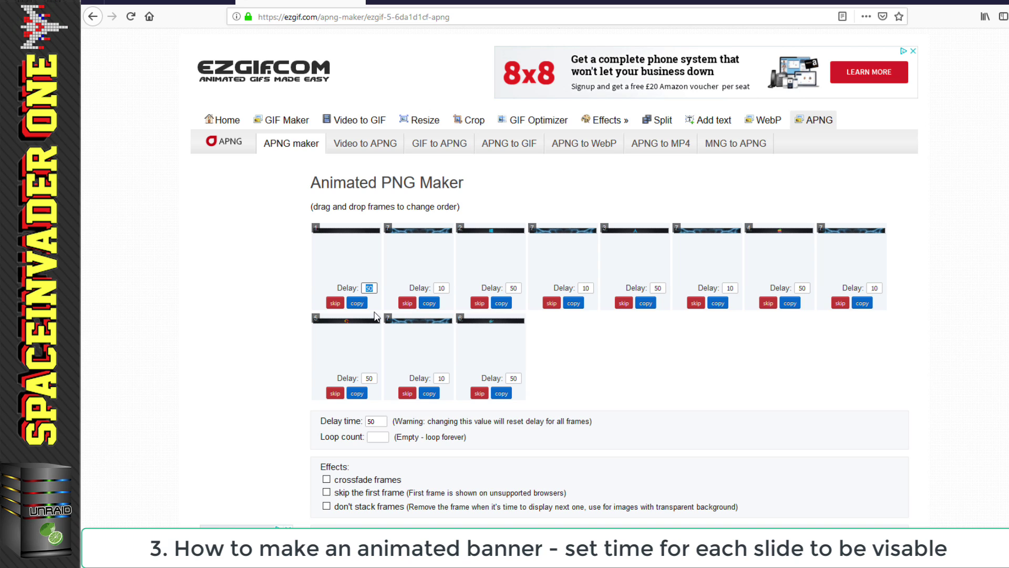
pyautogui.write('1000')
pyautogui.scroll(-3, 571, 367)
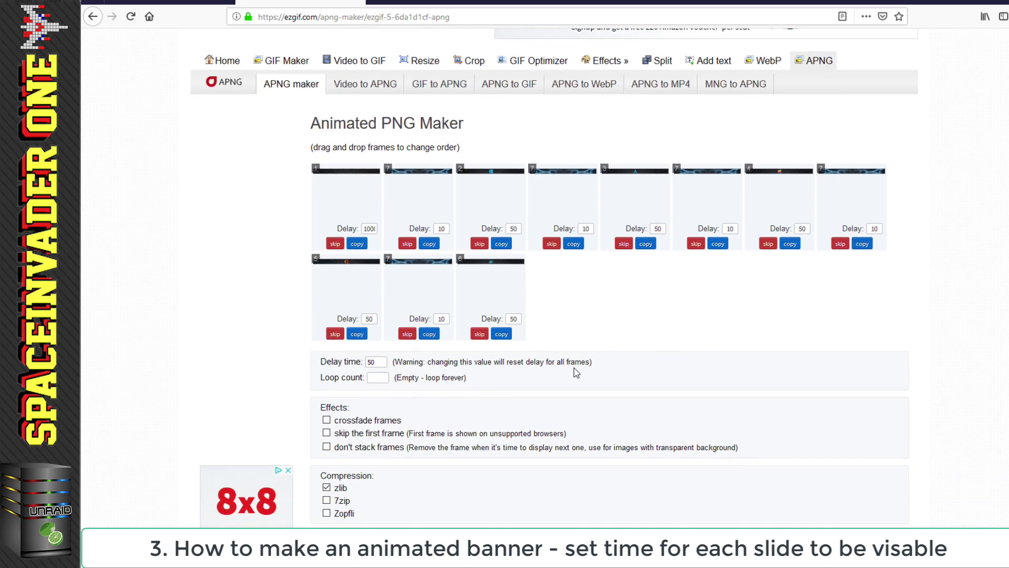
pyautogui.scroll(-1, 577, 372)
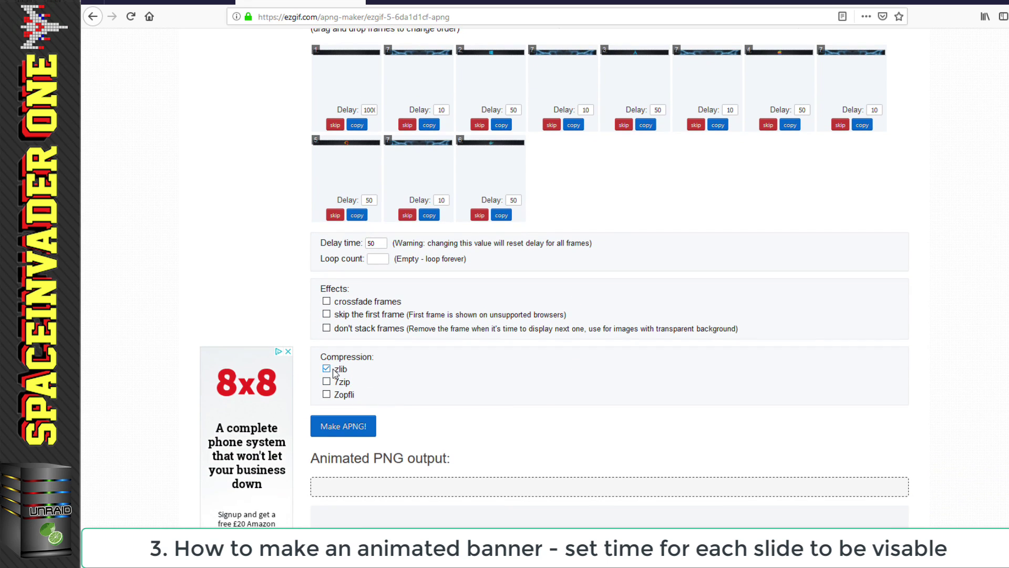
pyautogui.scroll(-1, 434, 377)
pyautogui.click(346, 367)
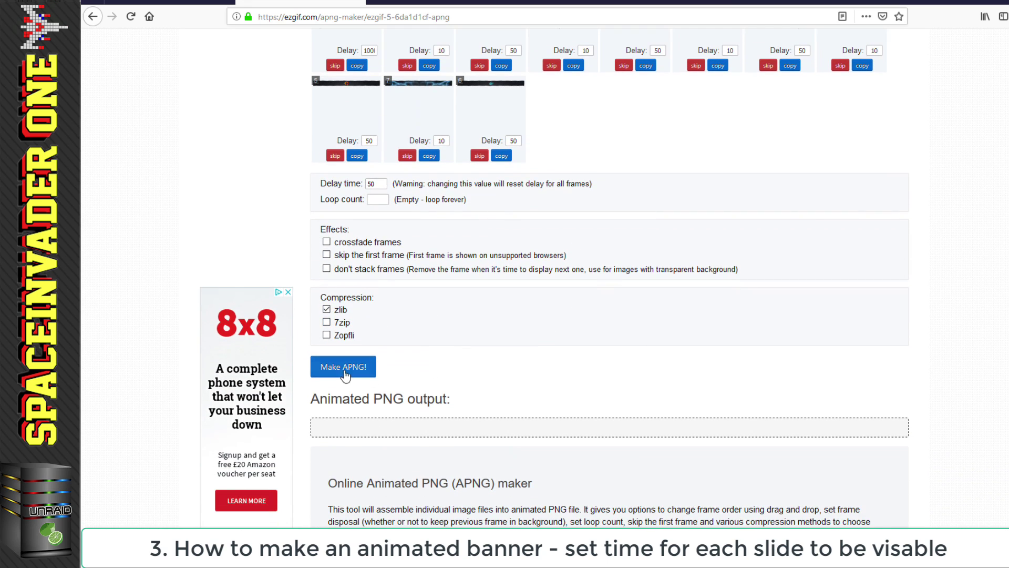